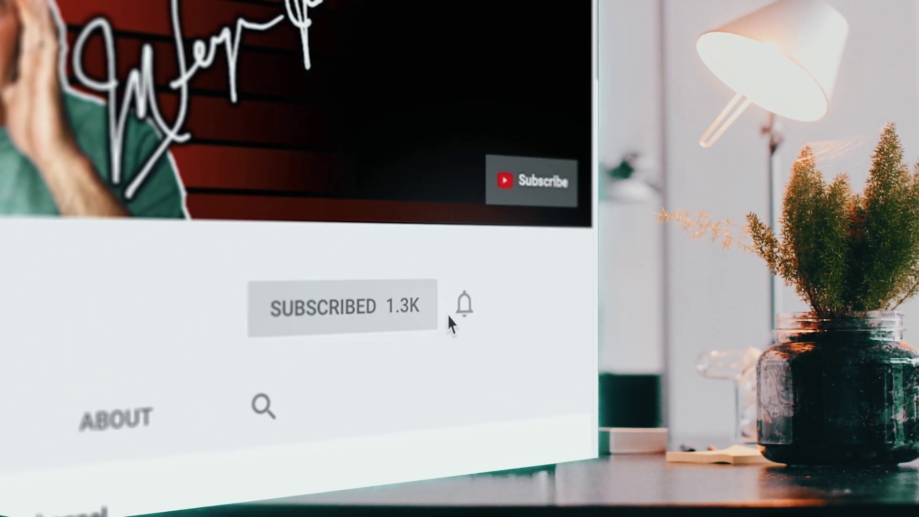
Turn on the bell beside SUBSCRIBED so every new video from the YouTube channel triggers a notification
{"action": "left_click", "coordinate": [467, 306]}
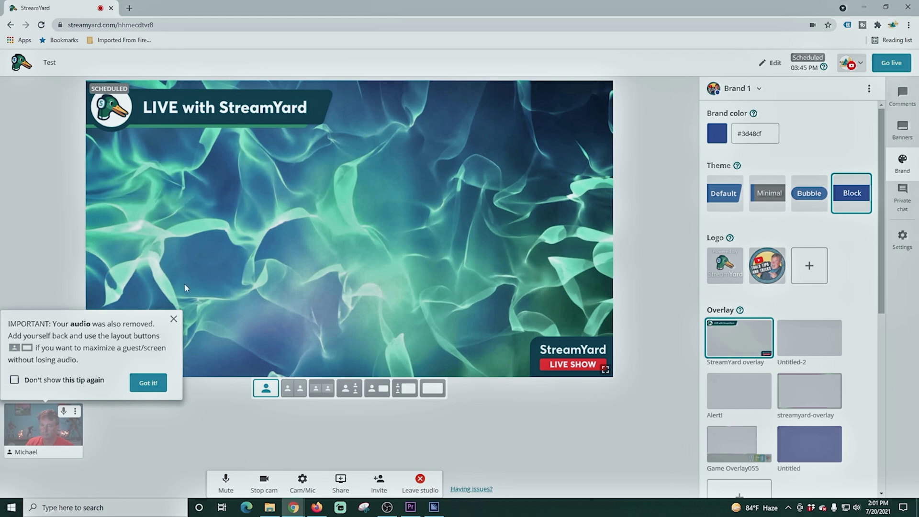
Dismiss the removed-audio tip and play, then stop, the Countdown clip on stage
{"action": "left_click", "coordinate": [148, 383]}
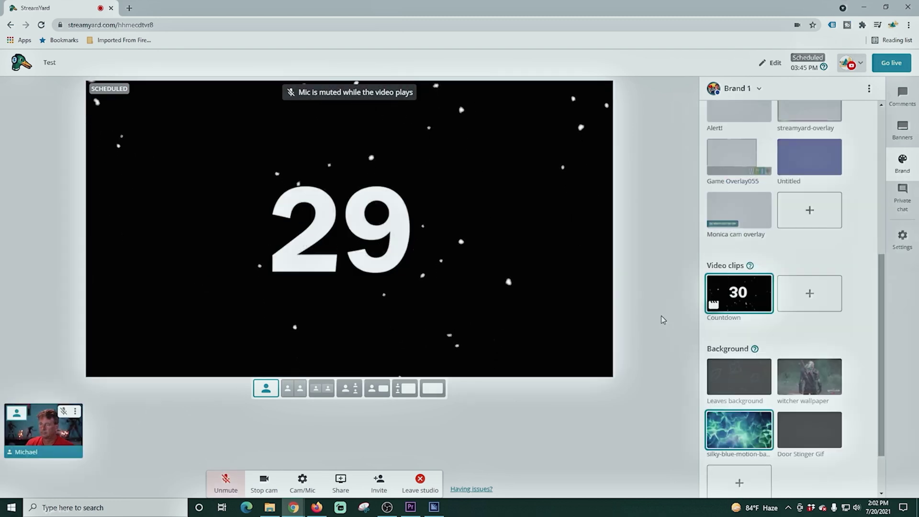
{"action": "left_click", "coordinate": [741, 297]}
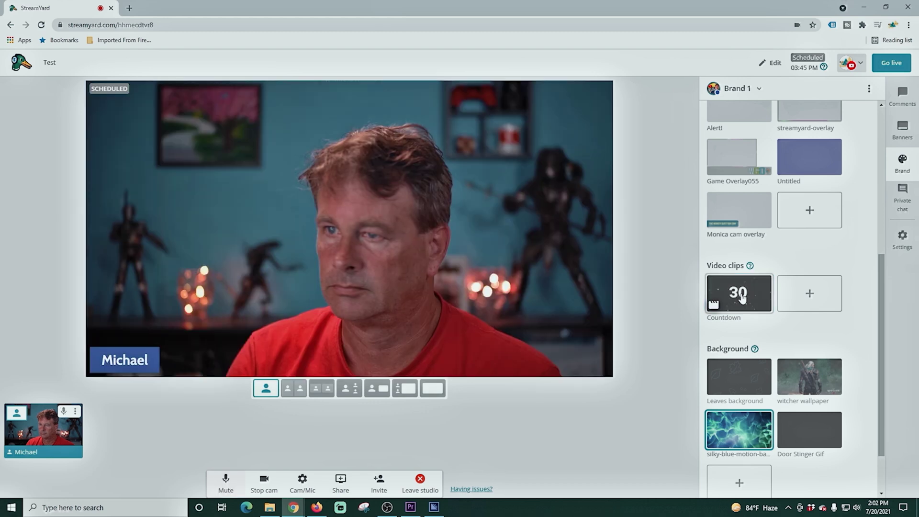
{"action": "left_click", "coordinate": [742, 296]}
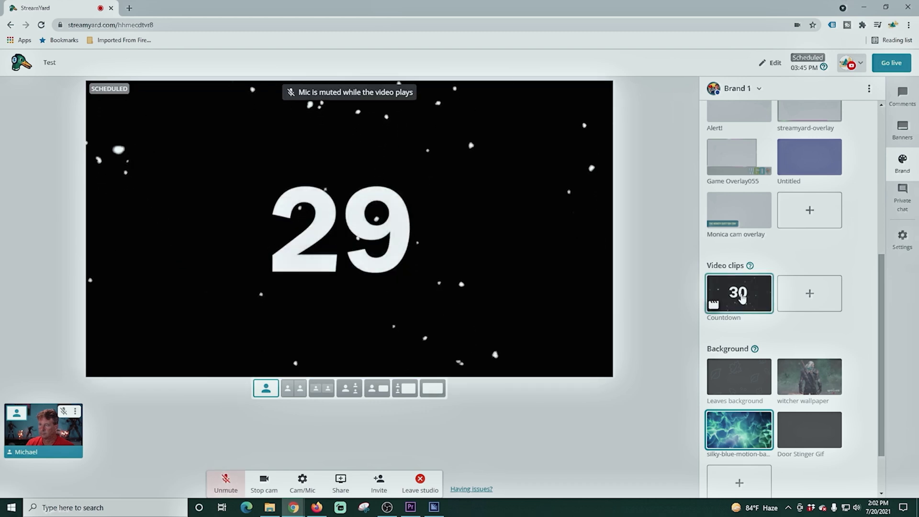
{"action": "left_click", "coordinate": [740, 297]}
Take the camera off stage and set the background to Leaves, then witcher wallpaper
{"action": "left_click", "coordinate": [548, 284]}
{"action": "scroll", "coordinate": [753, 322], "scroll_direction": "down", "scroll_amount": 2}
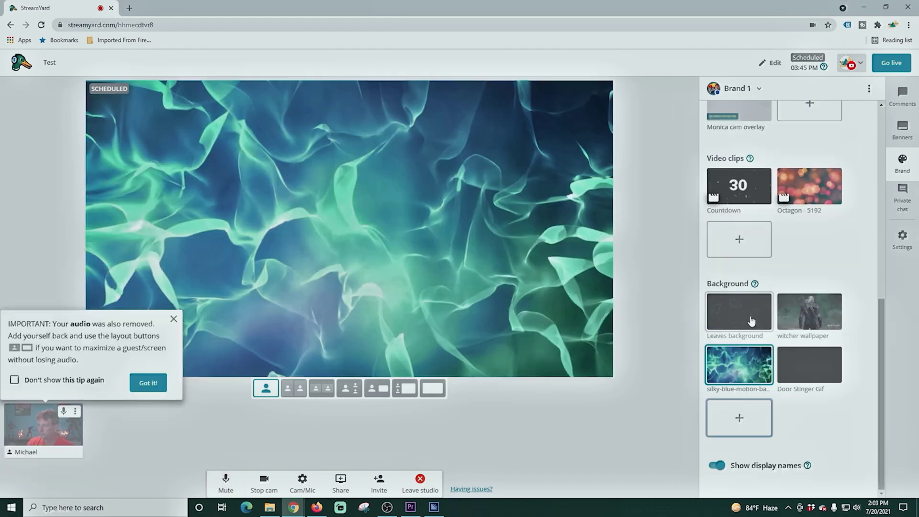
{"action": "left_click", "coordinate": [757, 323]}
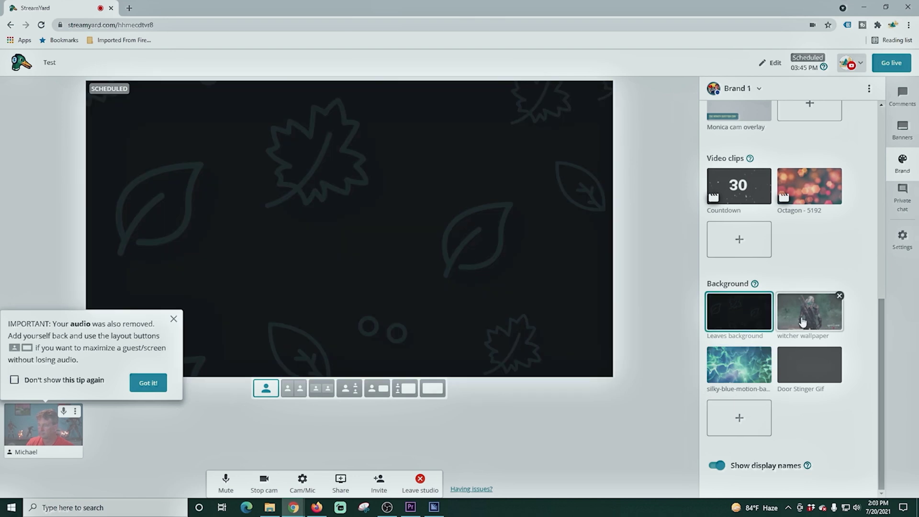
{"action": "left_click", "coordinate": [805, 323]}
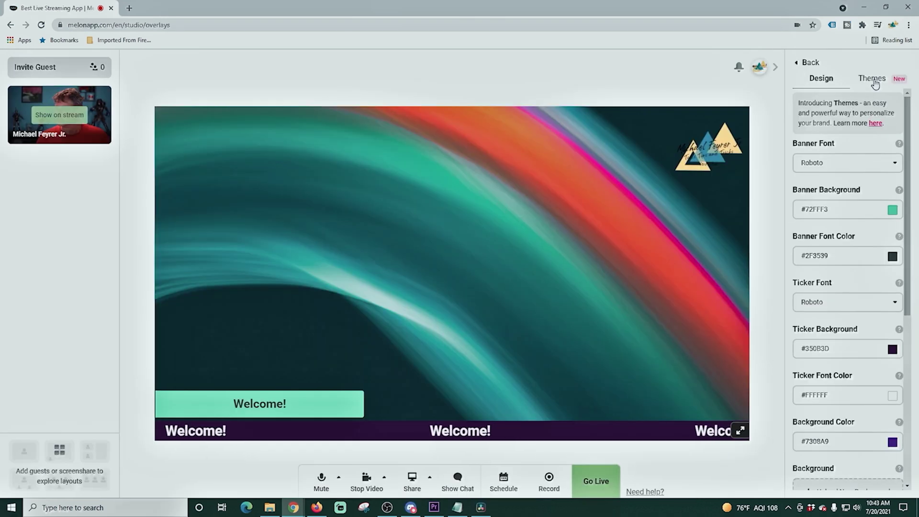
Preview beige, teal-pink, orange-brown, swirl, autumn and retro sunset themes, then apply the green-and-red-ticker theme
{"action": "left_click", "coordinate": [873, 81]}
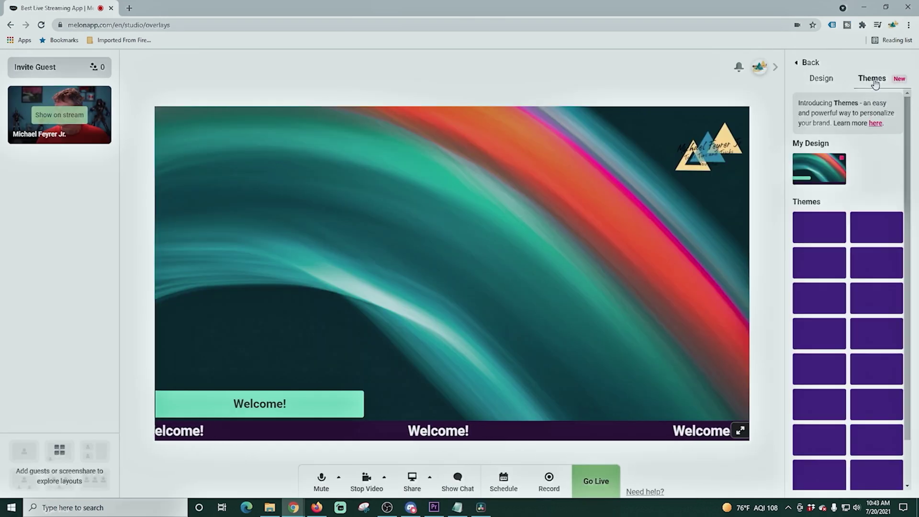
{"action": "left_click", "coordinate": [805, 267]}
{"action": "scroll", "coordinate": [819, 391], "scroll_direction": "down", "scroll_amount": 1}
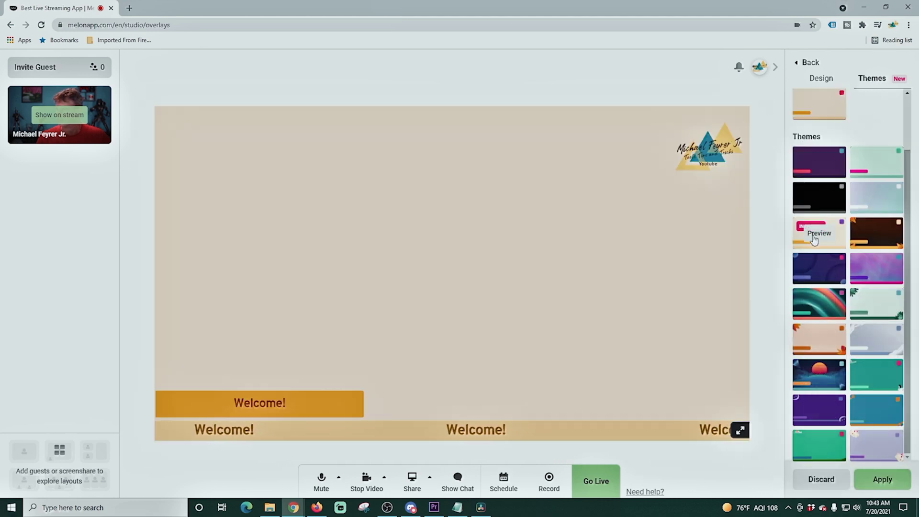
{"action": "scroll", "coordinate": [814, 240], "scroll_direction": "up", "scroll_amount": 1}
{"action": "left_click", "coordinate": [874, 229]}
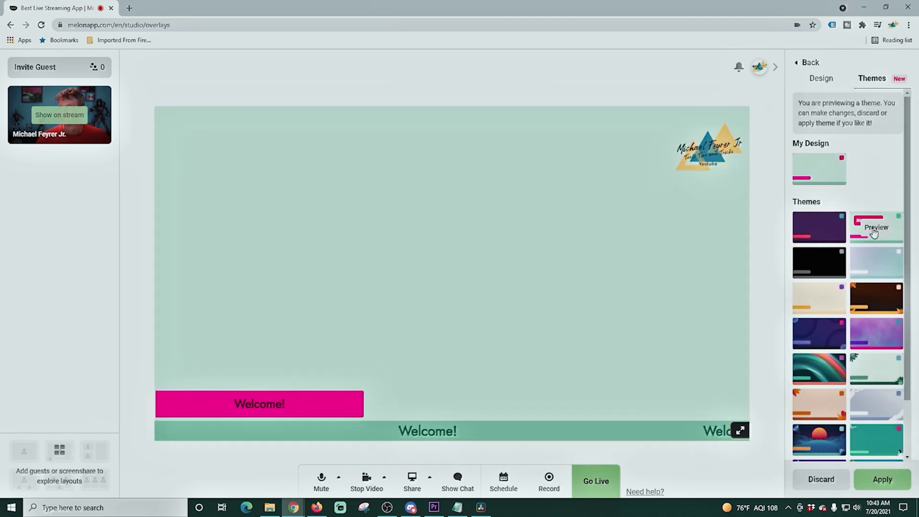
{"action": "left_click", "coordinate": [875, 306]}
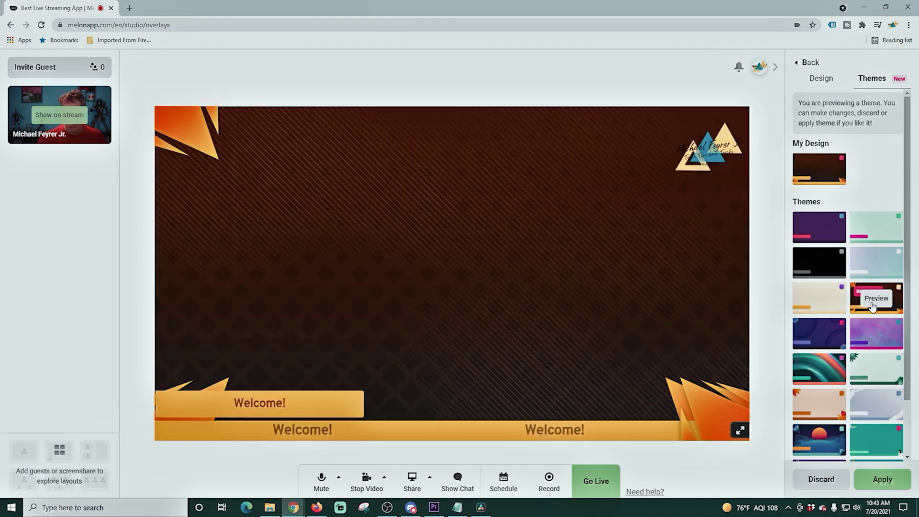
{"action": "left_click", "coordinate": [817, 366]}
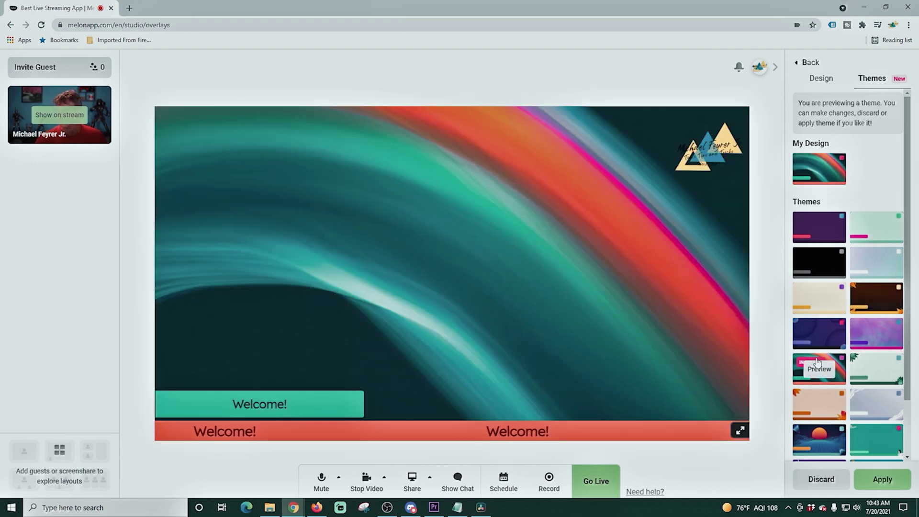
{"action": "scroll", "coordinate": [828, 329], "scroll_direction": "down", "scroll_amount": 1}
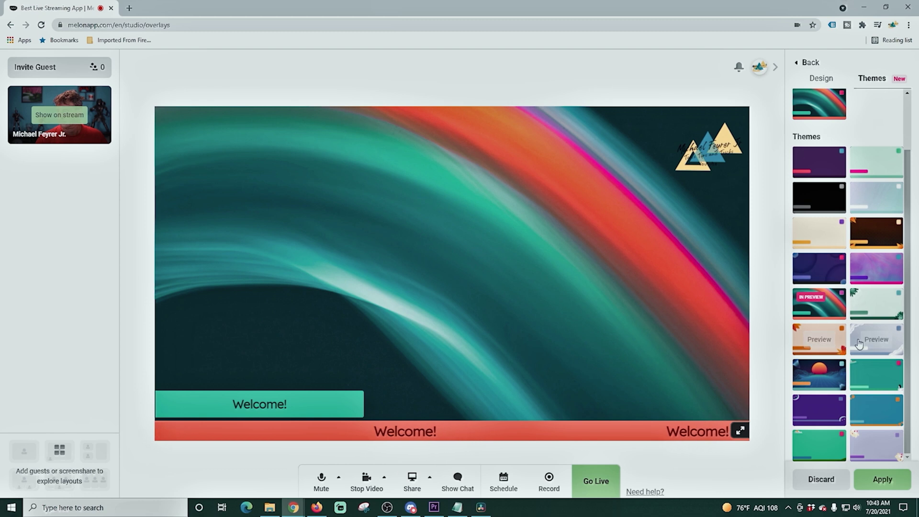
{"action": "left_click", "coordinate": [832, 342]}
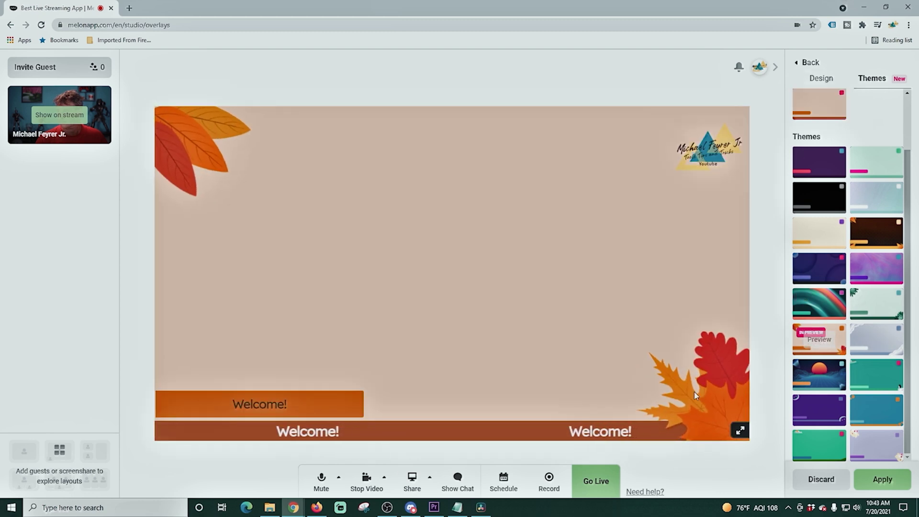
{"action": "mouse_move", "coordinate": [824, 381]}
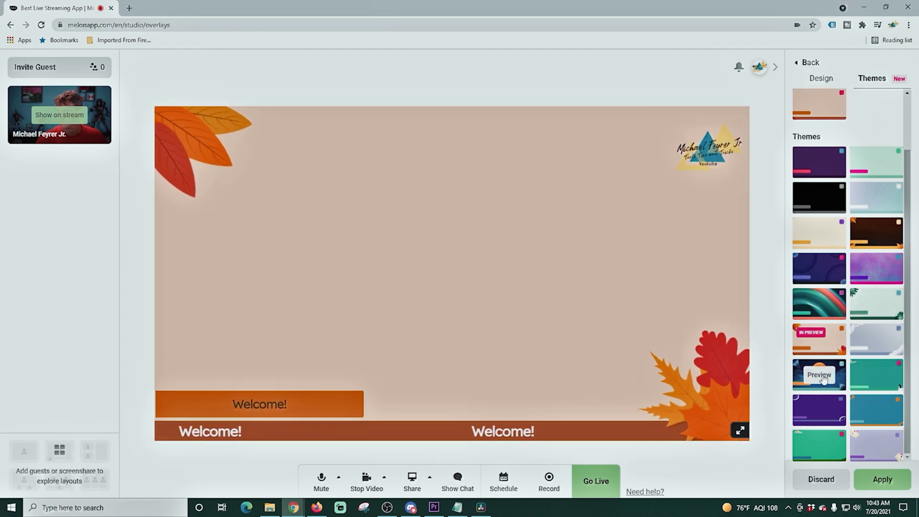
{"action": "left_click", "coordinate": [824, 377]}
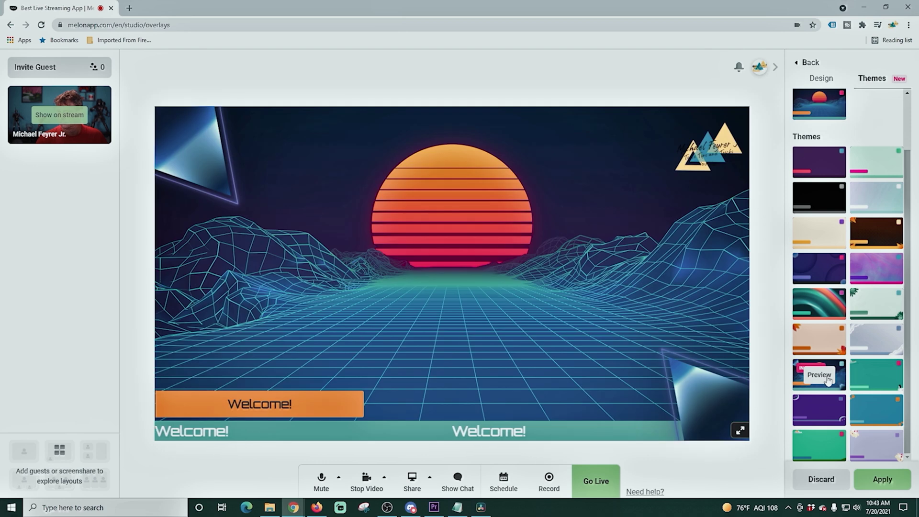
{"action": "left_click", "coordinate": [859, 389]}
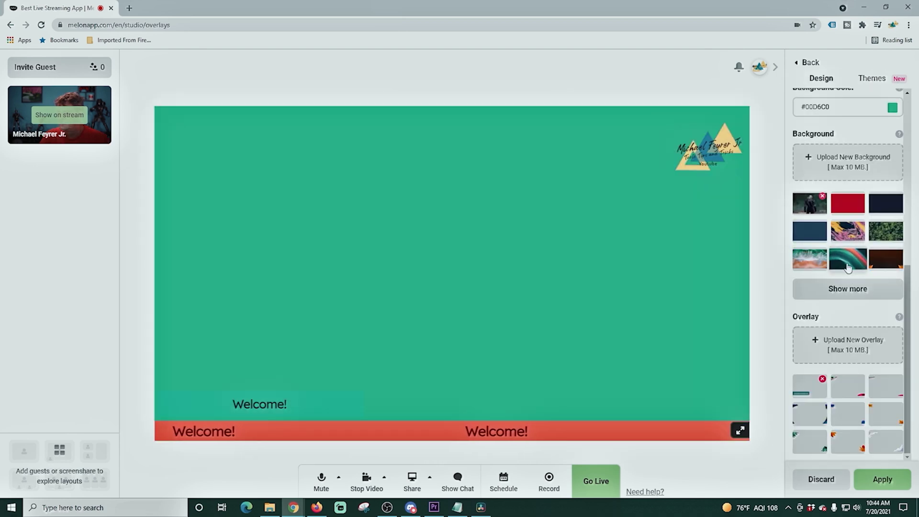
Try swirl and Witcher backgrounds, then replace the lower third with blue, autumn and green-leaf overlays
{"action": "left_click", "coordinate": [847, 267]}
{"action": "left_click", "coordinate": [810, 207]}
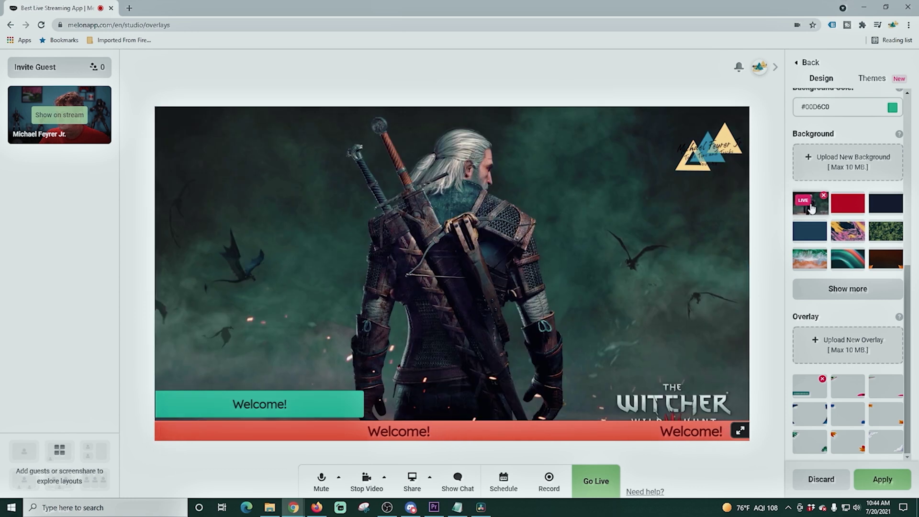
{"action": "left_click", "coordinate": [811, 207]}
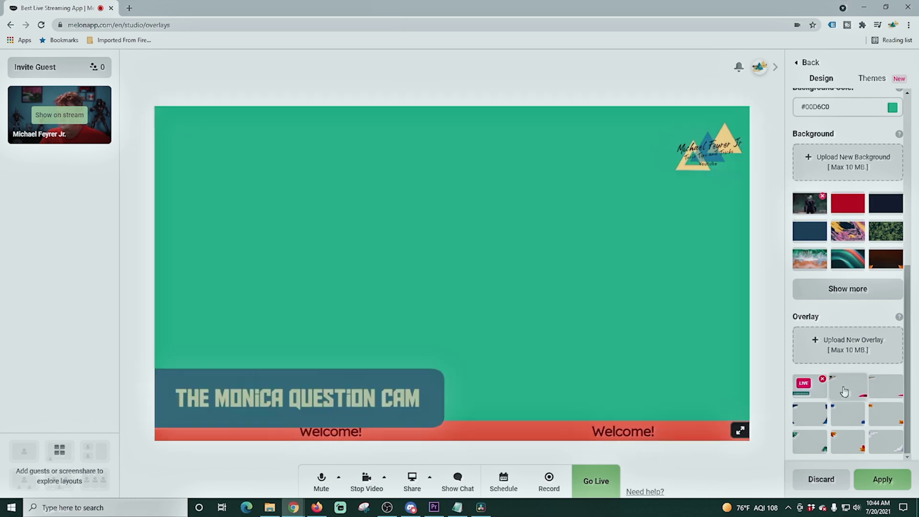
{"action": "left_click", "coordinate": [803, 391]}
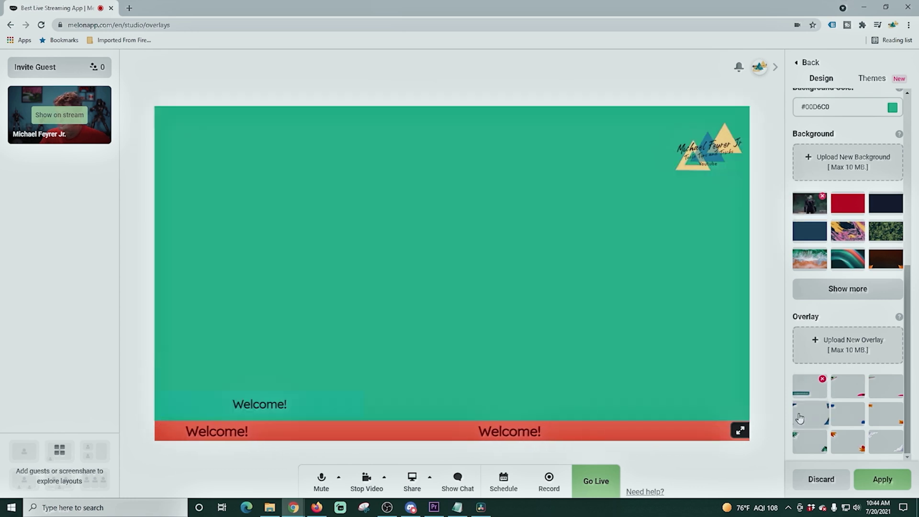
{"action": "left_click", "coordinate": [812, 423]}
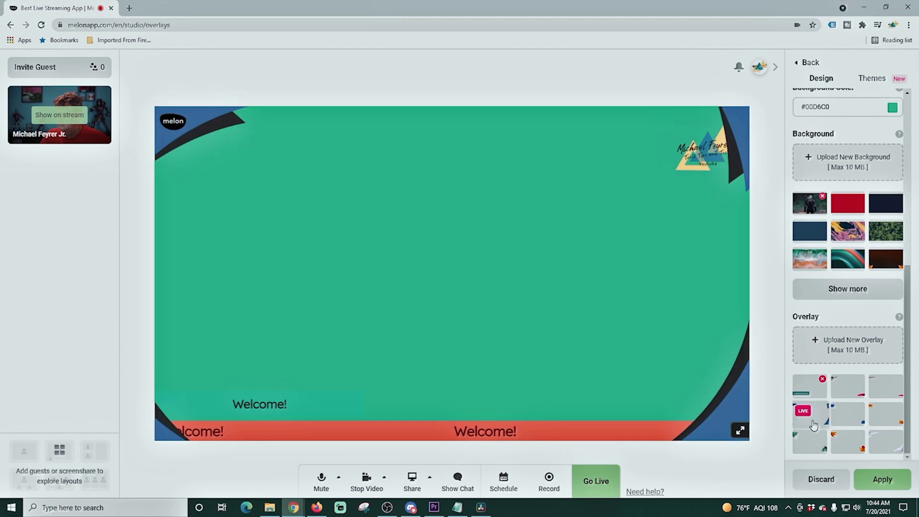
{"action": "left_click", "coordinate": [860, 451]}
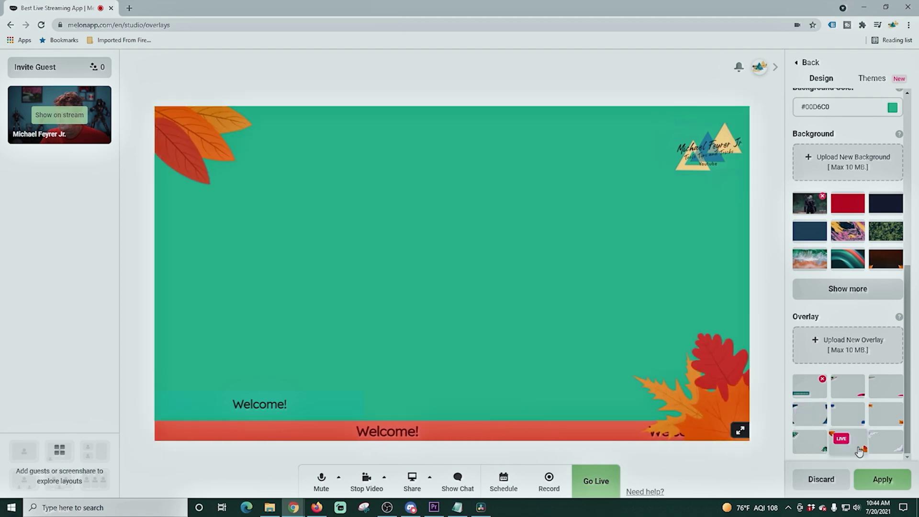
{"action": "left_click", "coordinate": [804, 447]}
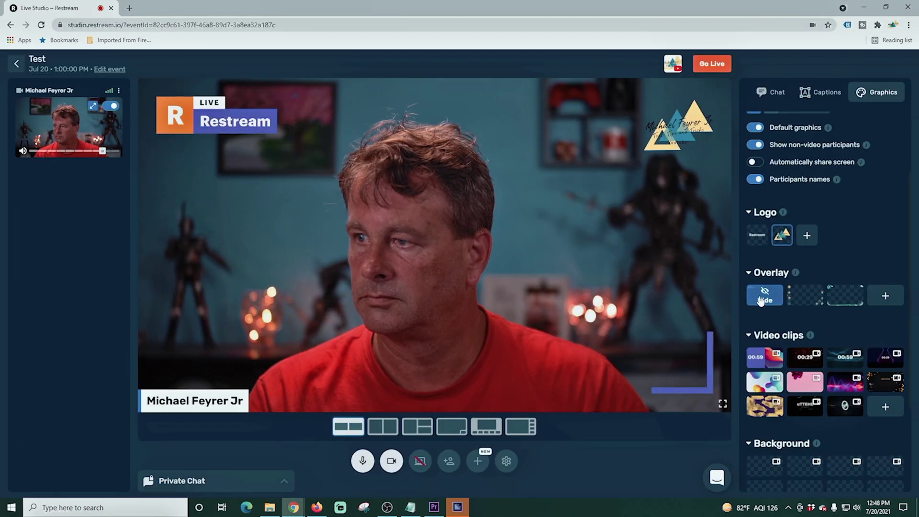
Hide the Restream branded overlay, then show and hide the floral and third overlays
{"action": "left_click", "coordinate": [768, 299]}
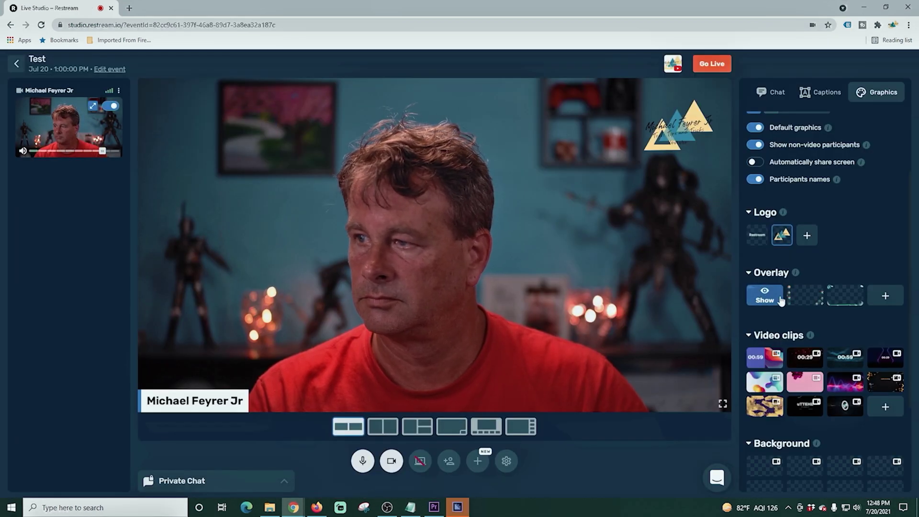
{"action": "left_click", "coordinate": [804, 296]}
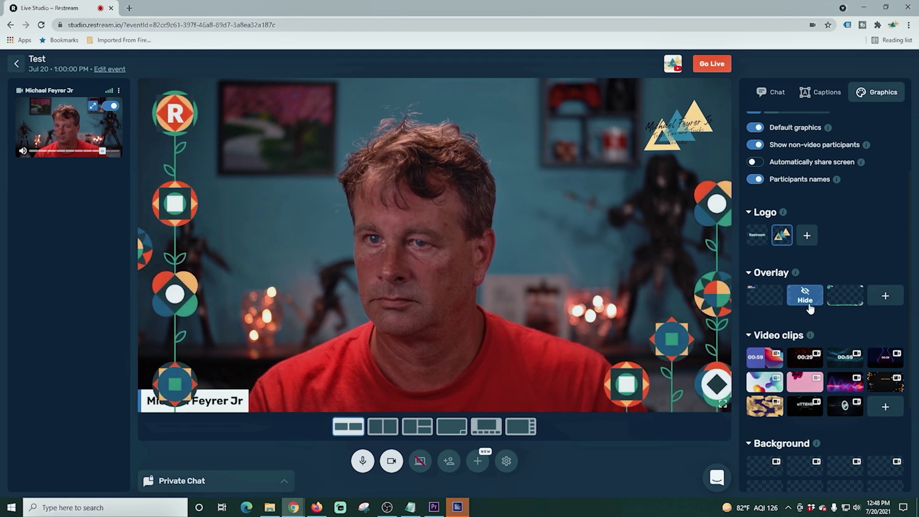
{"action": "left_click", "coordinate": [806, 301]}
{"action": "left_click", "coordinate": [842, 294]}
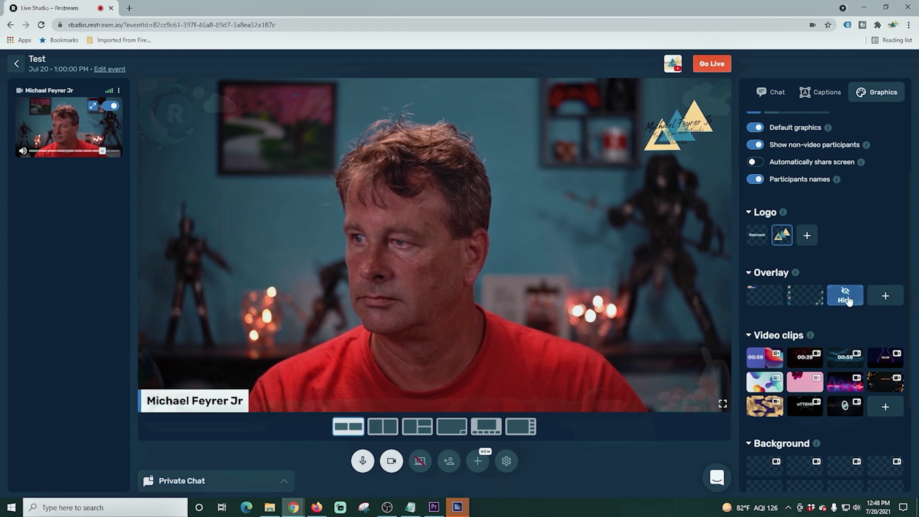
{"action": "left_click", "coordinate": [845, 297]}
Play the 00:59 and 00:29 countdown clips, then switch to the wireframe-ring logo clip
{"action": "scroll", "coordinate": [813, 306], "scroll_direction": "down", "scroll_amount": 2}
{"action": "left_click", "coordinate": [764, 311]}
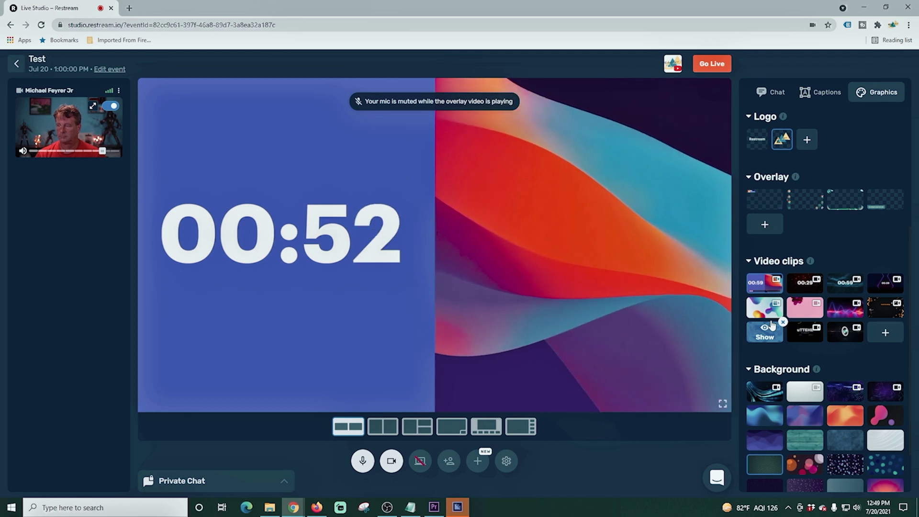
{"action": "left_click", "coordinate": [781, 322]}
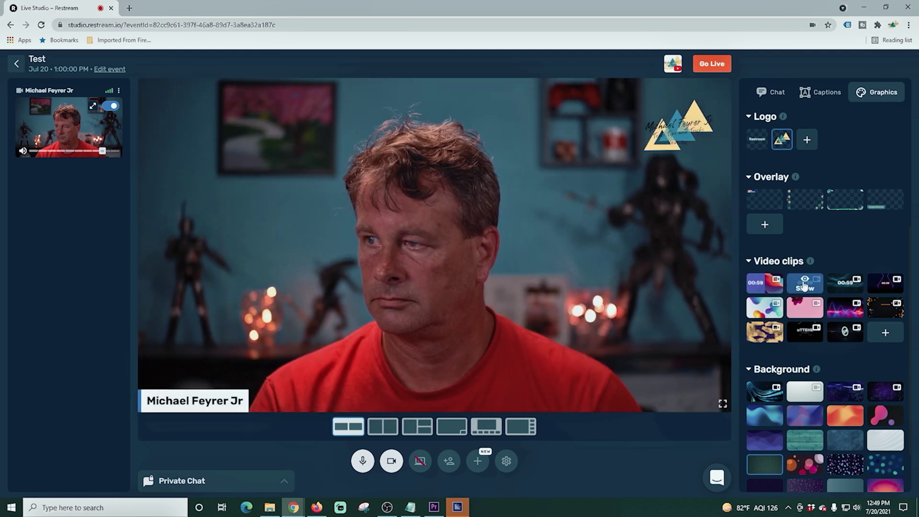
{"action": "left_click", "coordinate": [802, 338]}
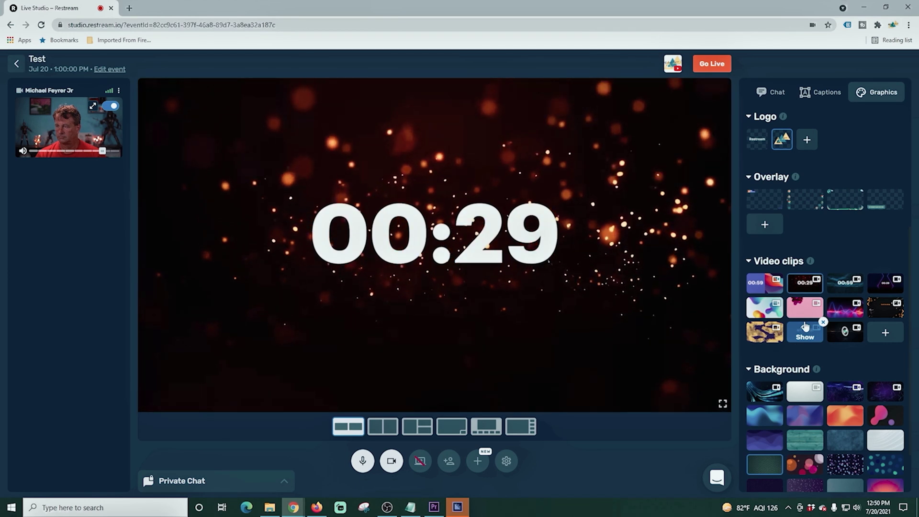
{"action": "left_click", "coordinate": [841, 336]}
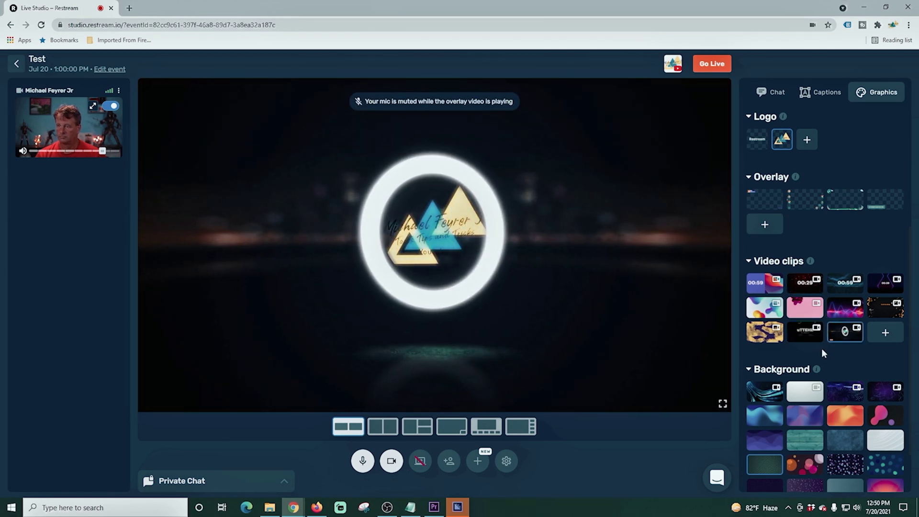
Set the blue light-streak background, then replace it with the light grey backdrop
{"action": "scroll", "coordinate": [821, 352], "scroll_direction": "down", "scroll_amount": 1}
{"action": "left_click", "coordinate": [775, 337]}
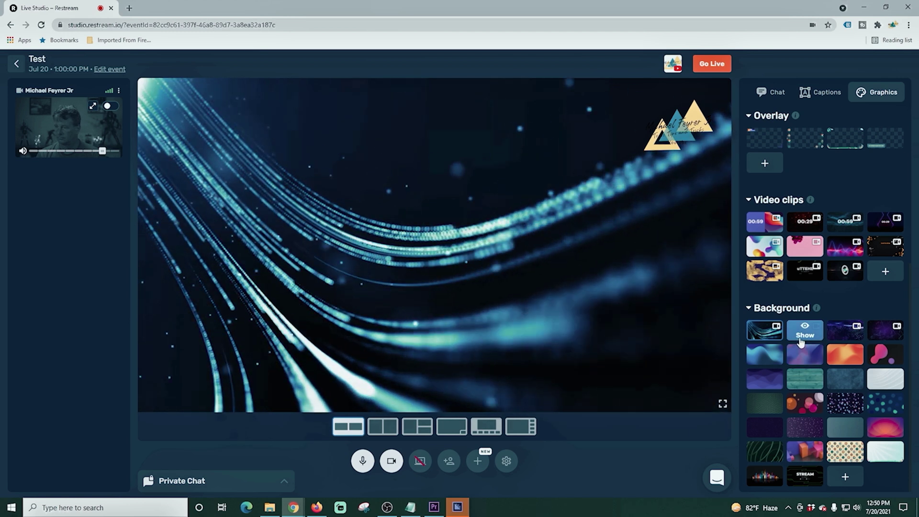
{"action": "left_click", "coordinate": [800, 335]}
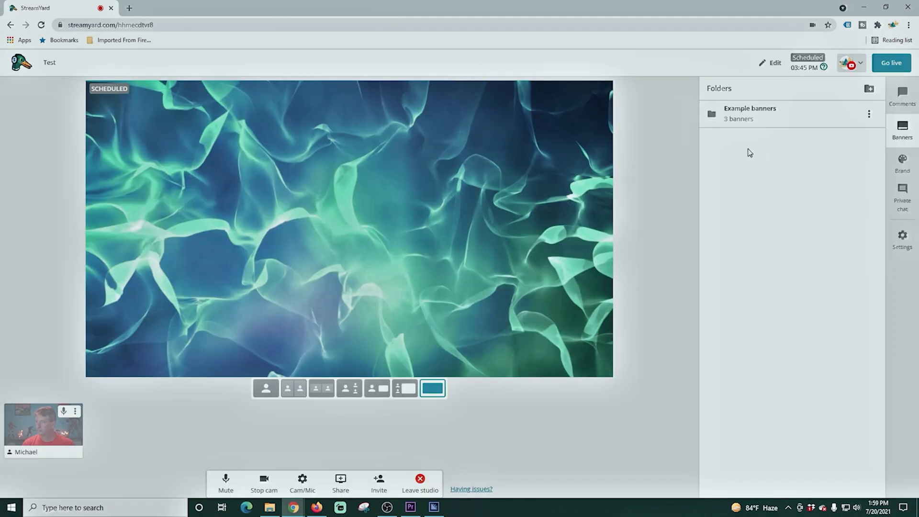
In Example banners, show then hide the ticker banner and then the talking-points banner
{"action": "left_click", "coordinate": [739, 119]}
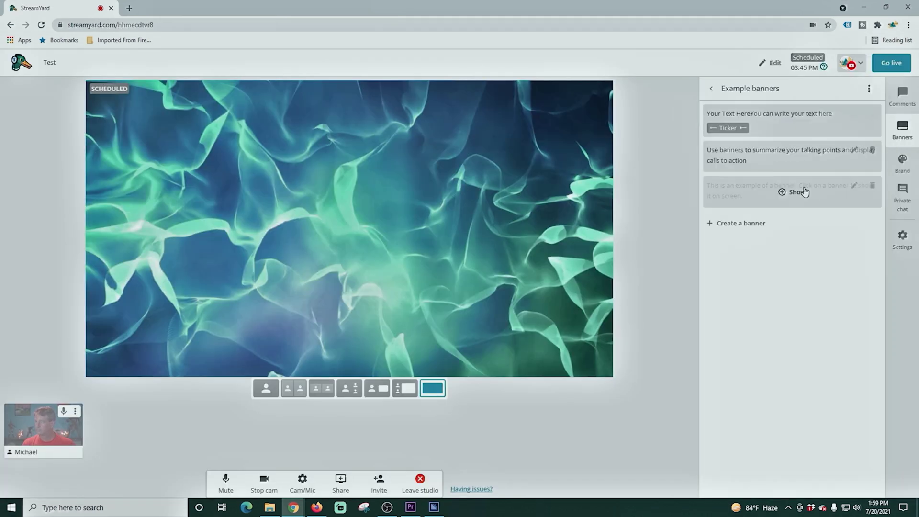
{"action": "left_click", "coordinate": [785, 123]}
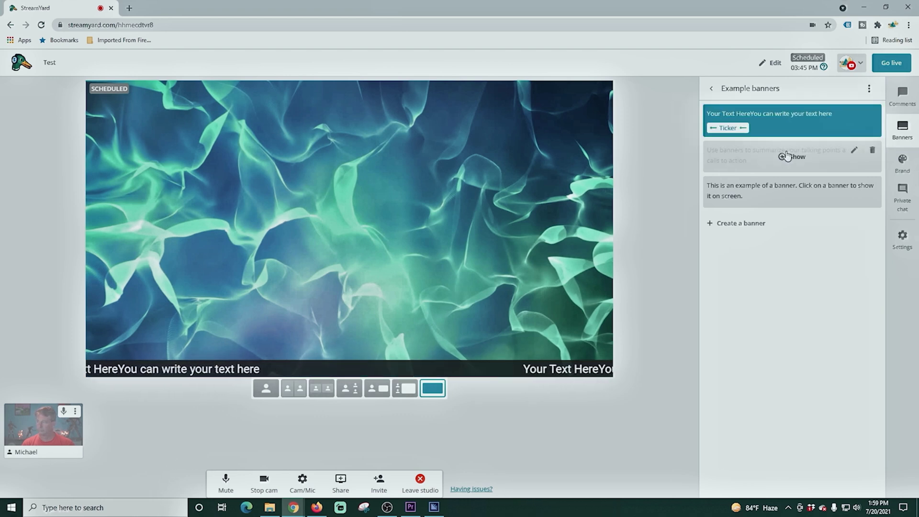
{"action": "left_click", "coordinate": [784, 123]}
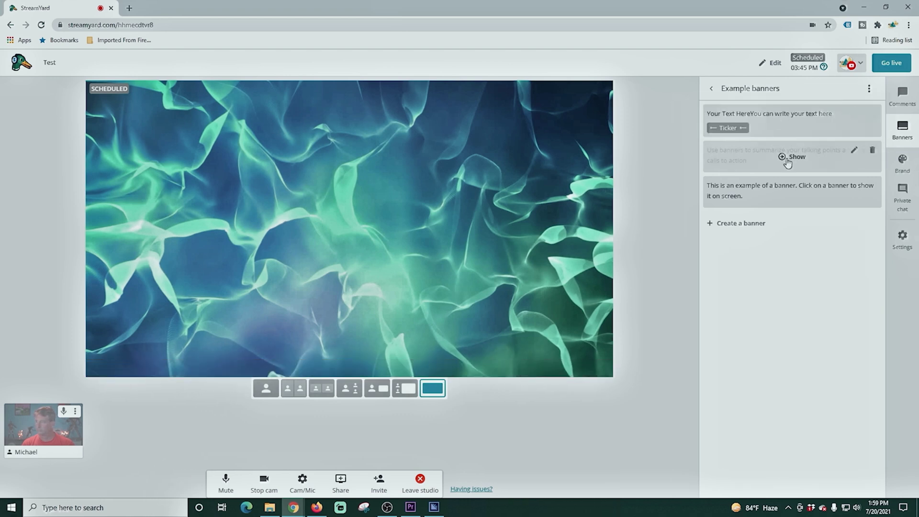
{"action": "left_click", "coordinate": [788, 159]}
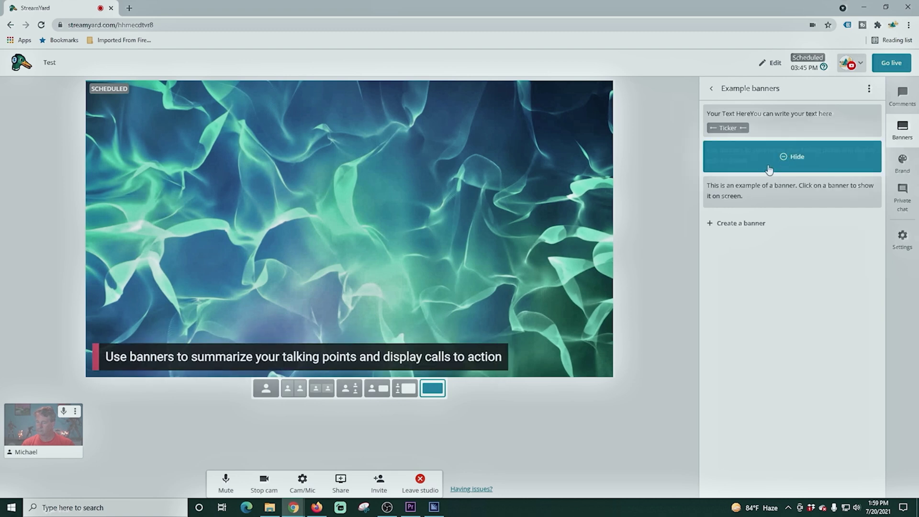
{"action": "left_click", "coordinate": [786, 158]}
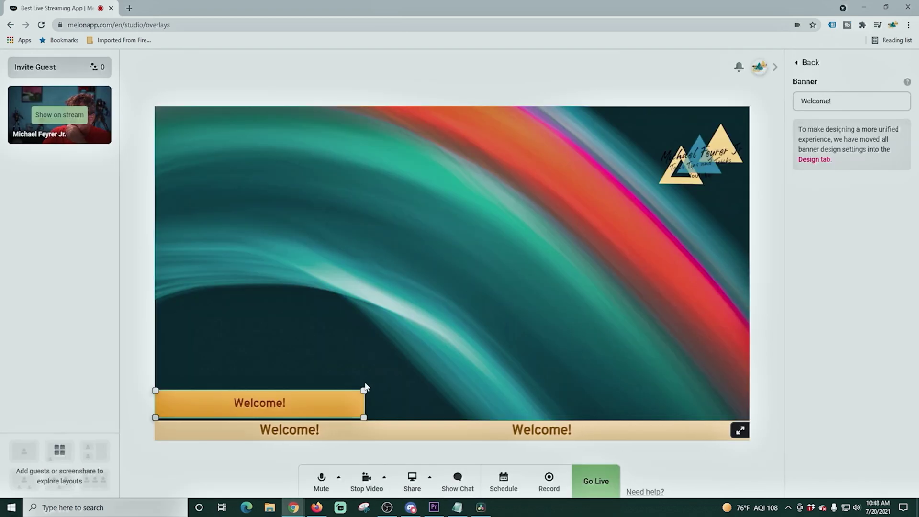
Shrink the Welcome! banner into the bottom-left and set the ticker to top, not left-to-right
{"action": "left_click_drag", "start_coordinate": [363, 390], "coordinate": [339, 209]}
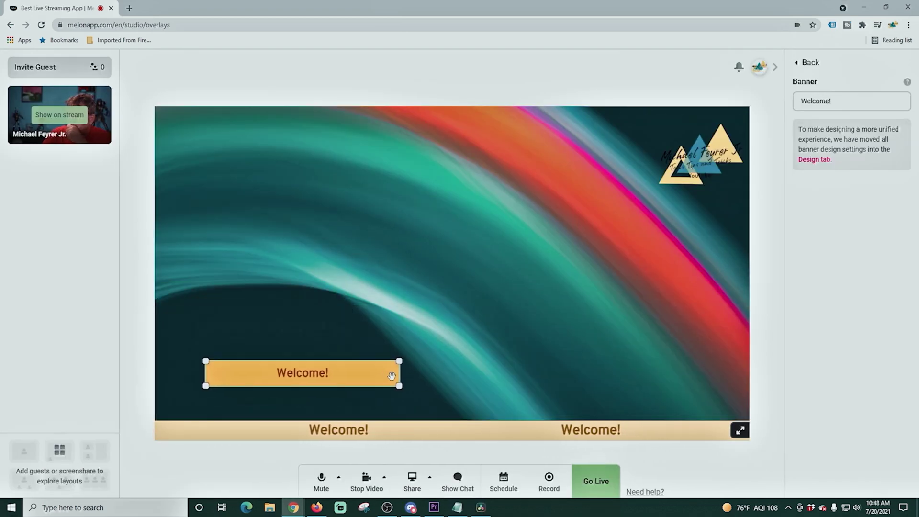
{"action": "left_click_drag", "start_coordinate": [391, 376], "coordinate": [321, 400]}
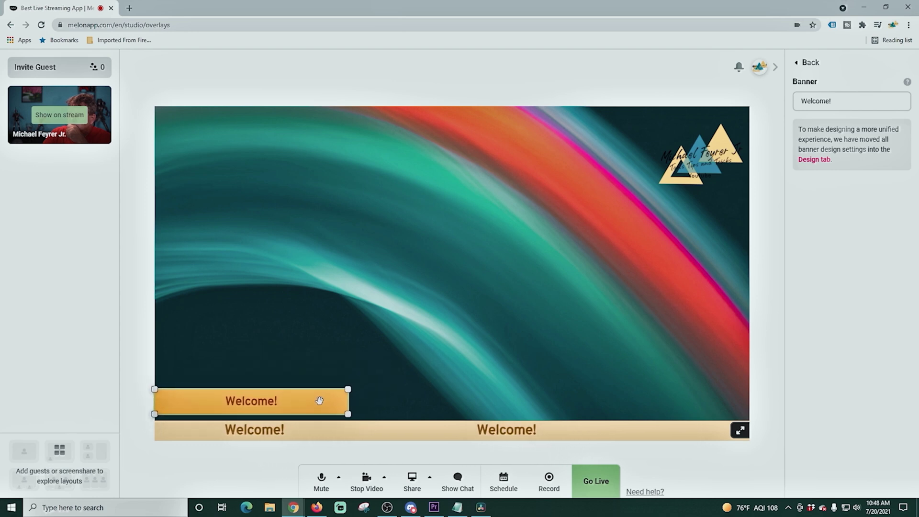
{"action": "left_click", "coordinate": [807, 62]}
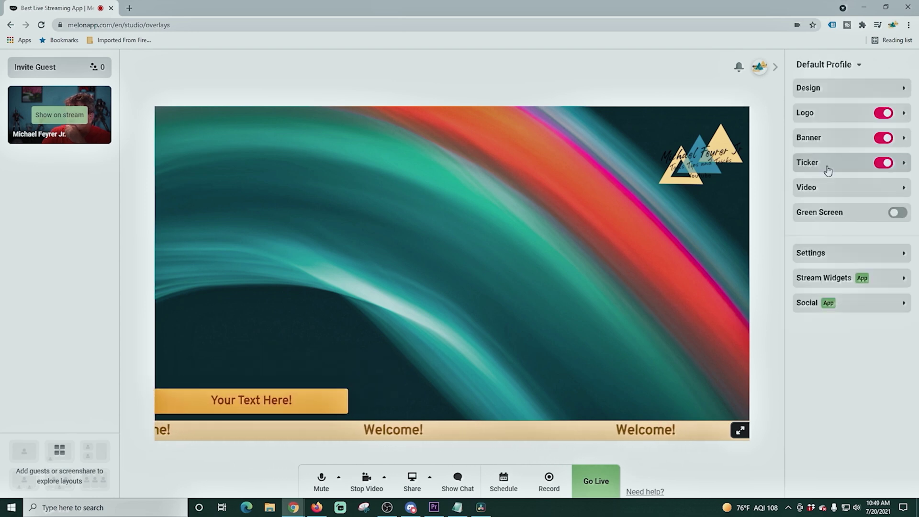
{"action": "left_click", "coordinate": [835, 165]}
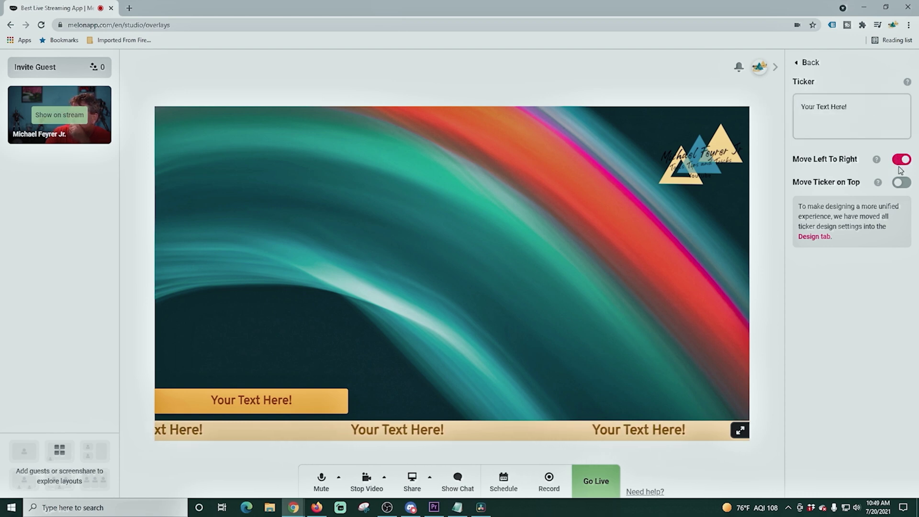
{"action": "left_click", "coordinate": [902, 161]}
{"action": "left_click", "coordinate": [899, 184]}
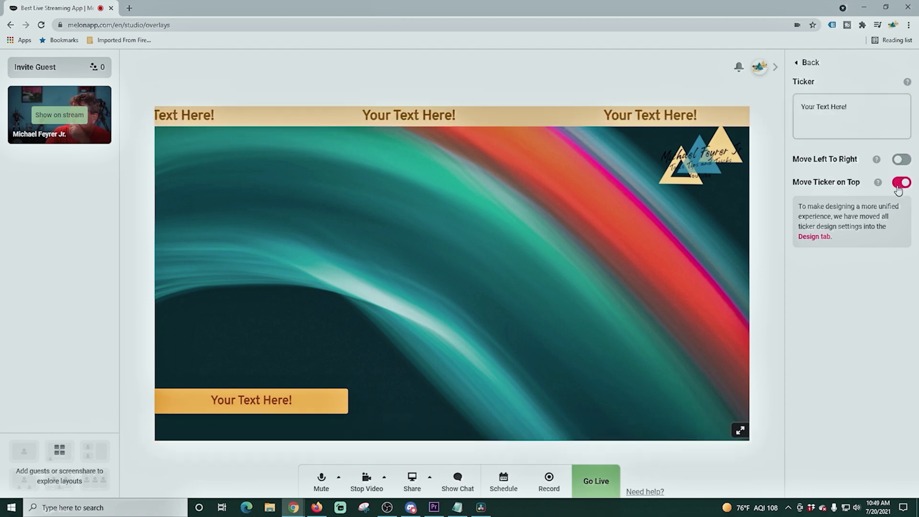
Return the ticker to the bottom, then show the first, Easy Lower Thirds! and Follow us on Twitter captions
{"action": "left_click", "coordinate": [898, 187]}
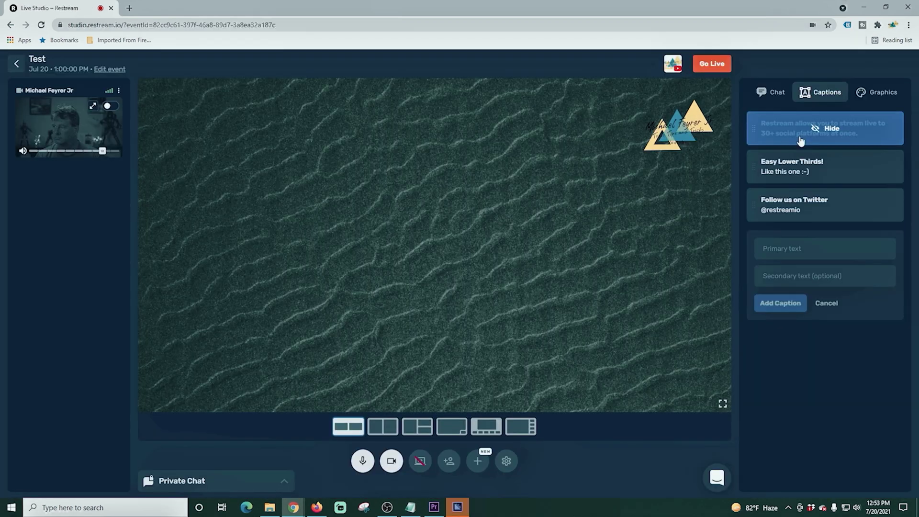
{"action": "left_click", "coordinate": [800, 139]}
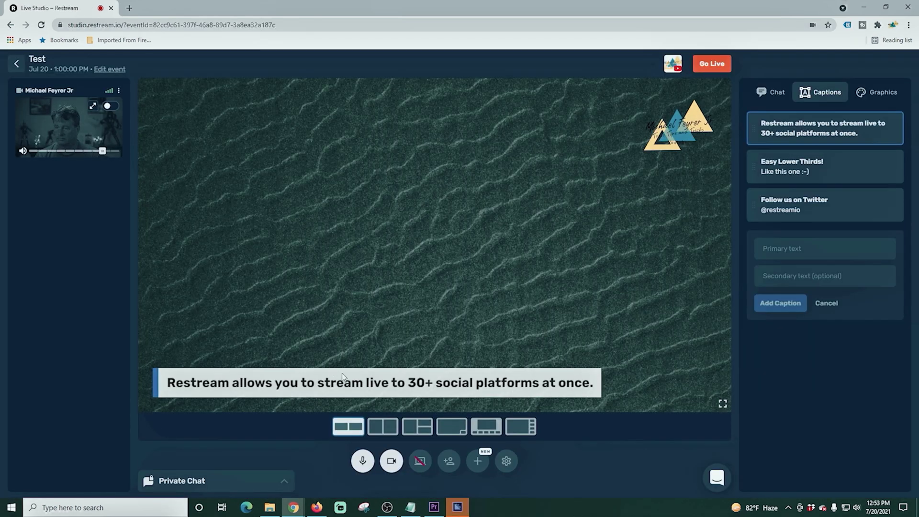
{"action": "left_click", "coordinate": [822, 166]}
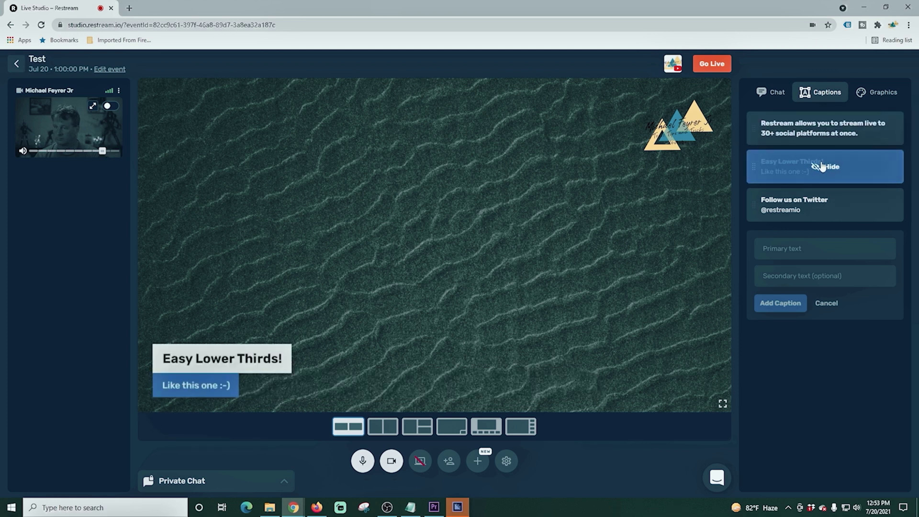
{"action": "left_click", "coordinate": [816, 213]}
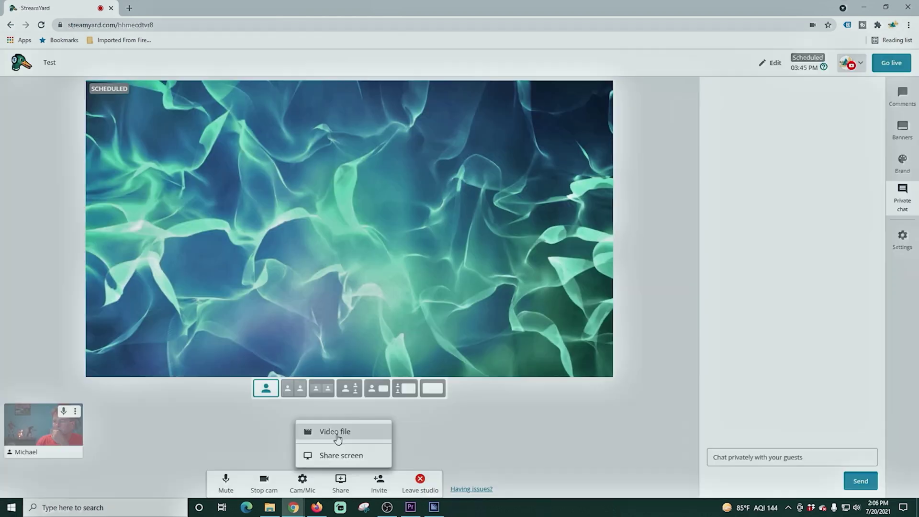
Add the bokeh clip, try solo, side-by-side, inset and full-screen layouts, then show and hide the example comment
{"action": "left_click", "coordinate": [336, 431]}
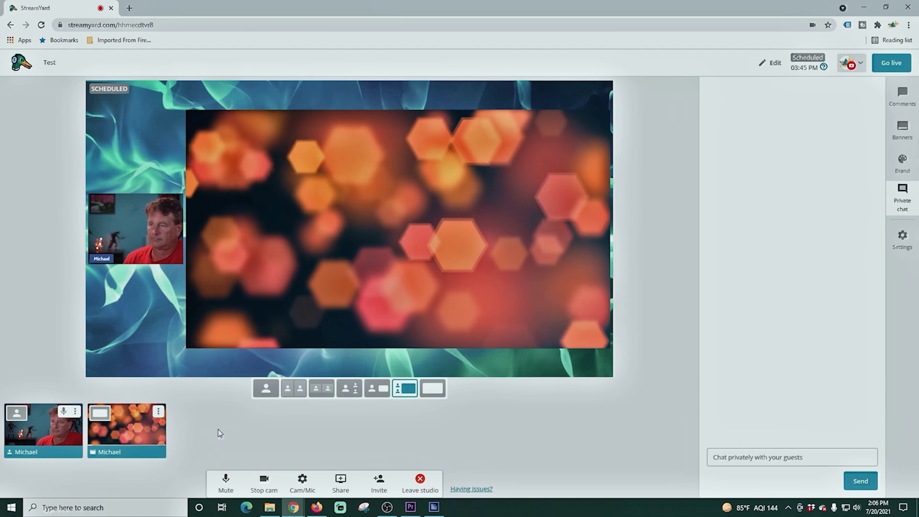
{"action": "left_click", "coordinate": [349, 388]}
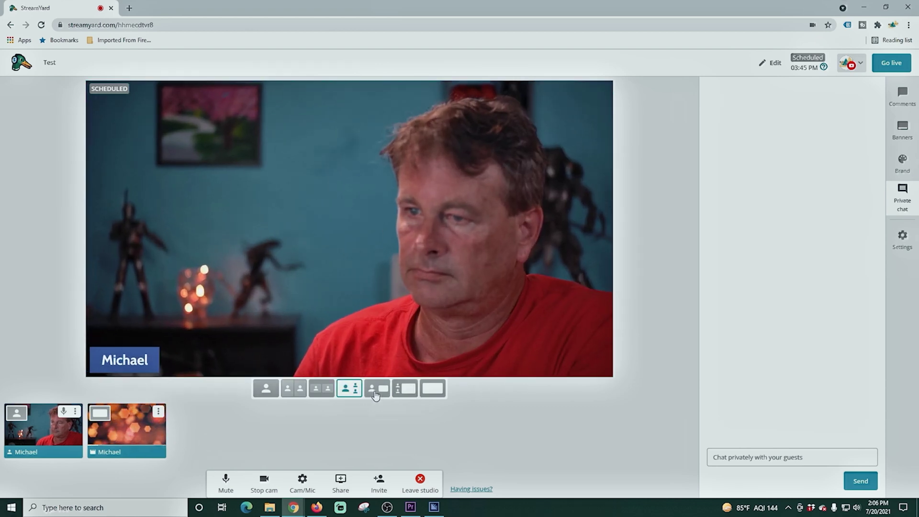
{"action": "left_click", "coordinate": [375, 393]}
{"action": "left_click", "coordinate": [411, 394]}
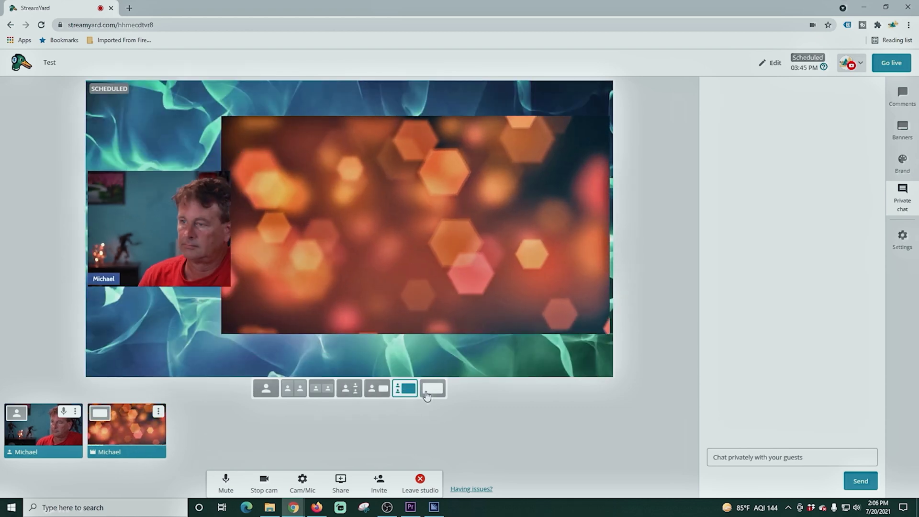
{"action": "left_click", "coordinate": [432, 388]}
{"action": "left_click", "coordinate": [407, 392]}
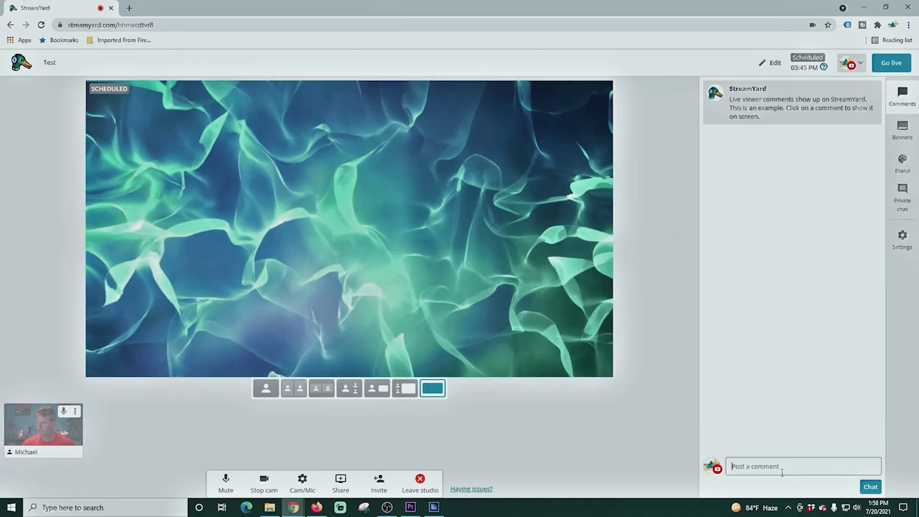
{"action": "left_click", "coordinate": [784, 104]}
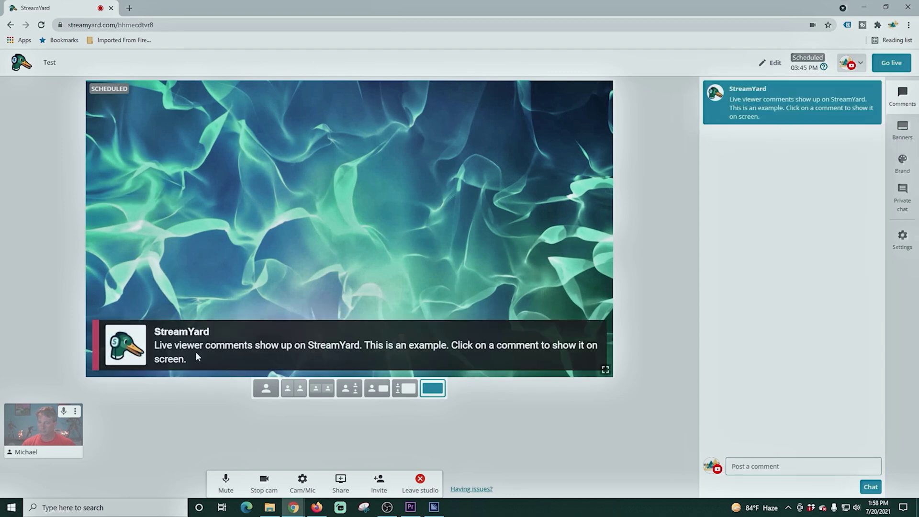
{"action": "left_click", "coordinate": [790, 104]}
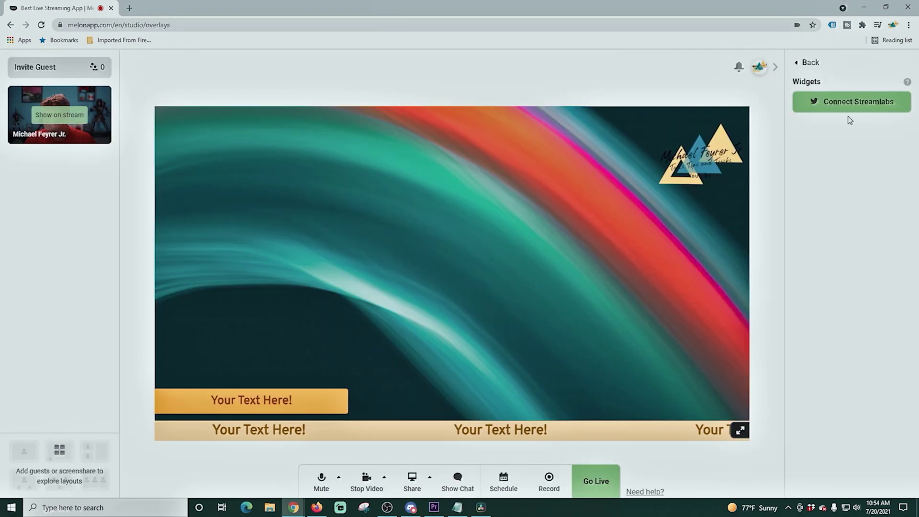
Connect Streamlabs, drag the Alert Box top-left, and fire test donation, subscriber and super chat alerts
{"action": "left_click", "coordinate": [848, 100]}
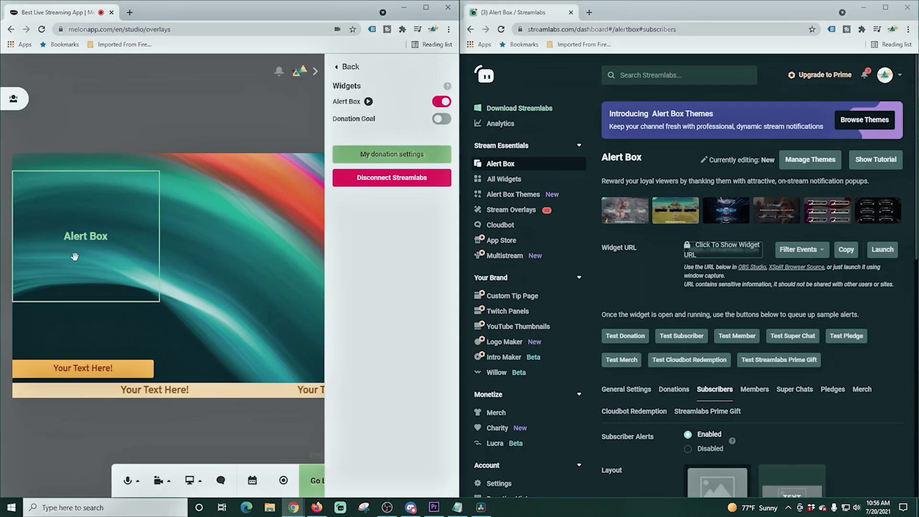
{"action": "left_click_drag", "start_coordinate": [74, 256], "coordinate": [63, 236]}
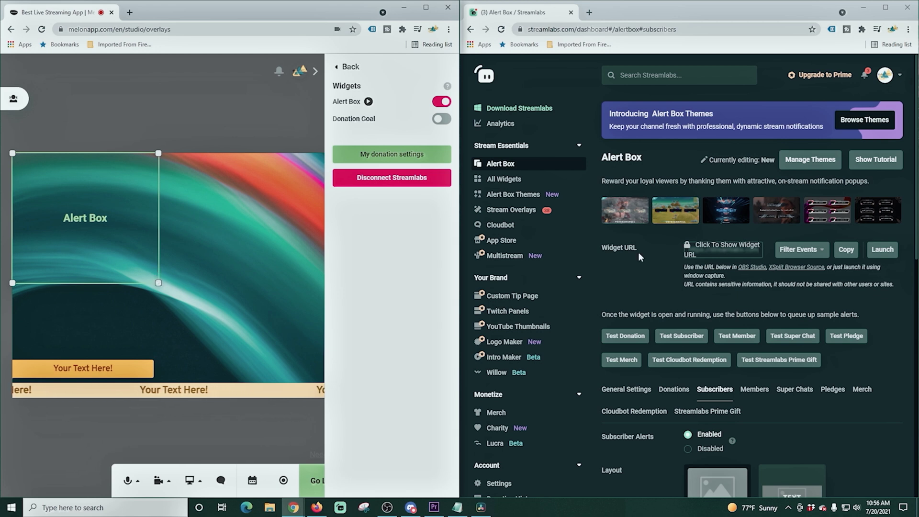
{"action": "left_click", "coordinate": [627, 337]}
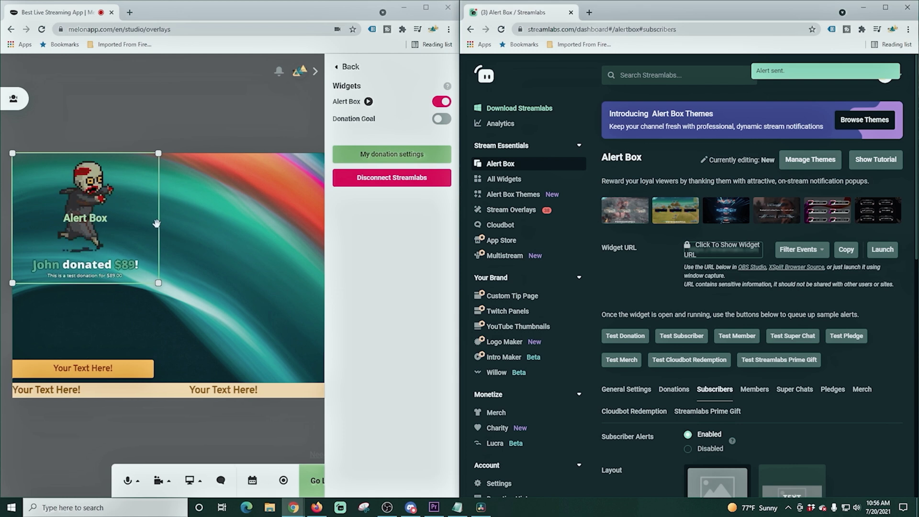
{"action": "left_click", "coordinate": [679, 336]}
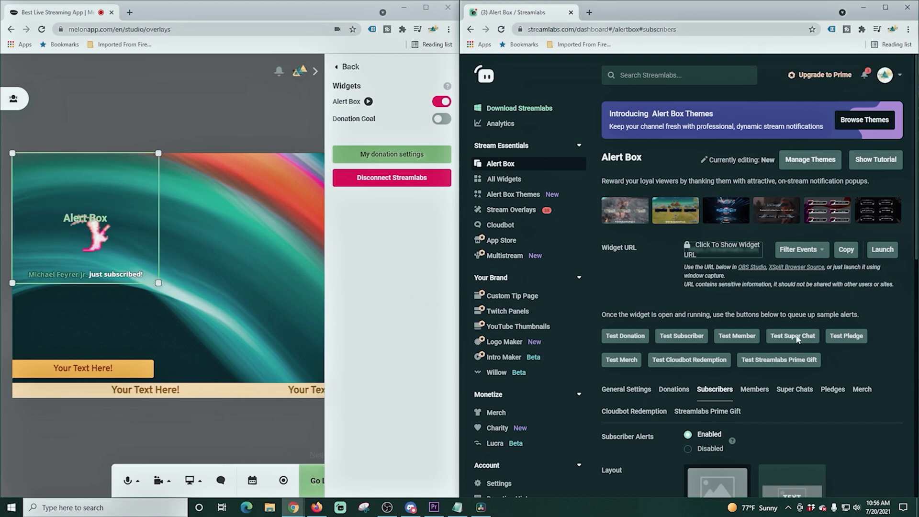
{"action": "left_click", "coordinate": [794, 336]}
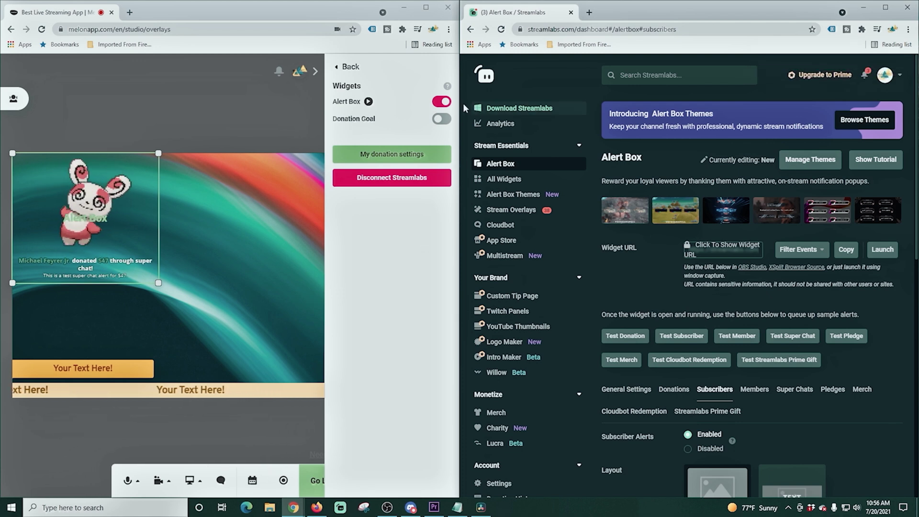
{"action": "left_click", "coordinate": [471, 481]}
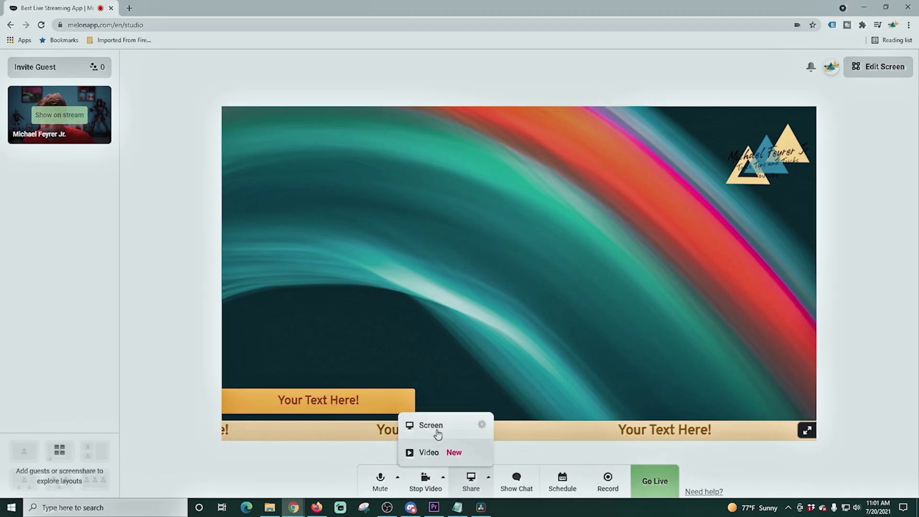
Share and play a video, add the webcam, and pick the larger-webcam-beside-video layout
{"action": "left_click", "coordinate": [424, 451]}
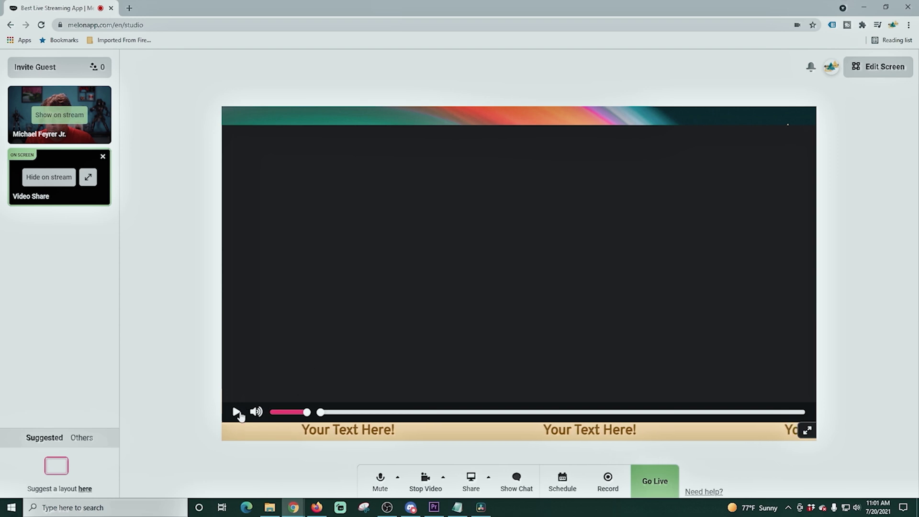
{"action": "left_click", "coordinate": [236, 412]}
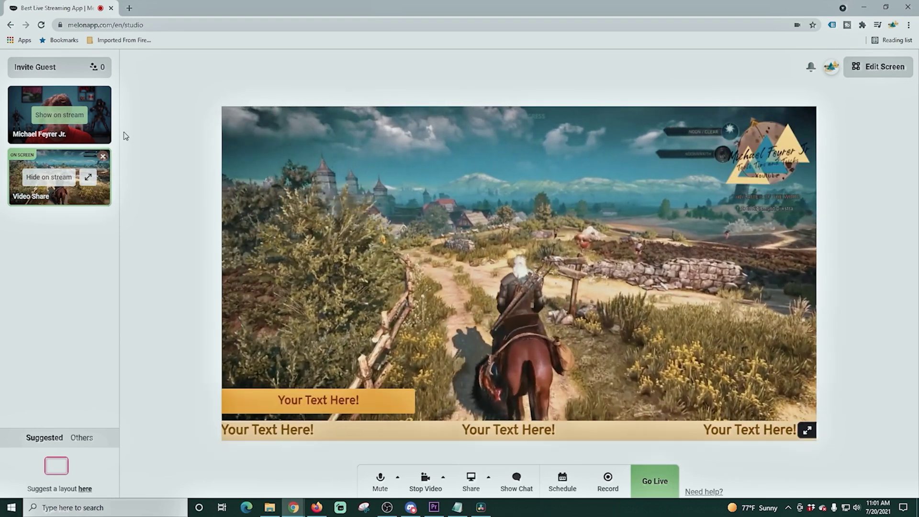
{"action": "left_click", "coordinate": [70, 120]}
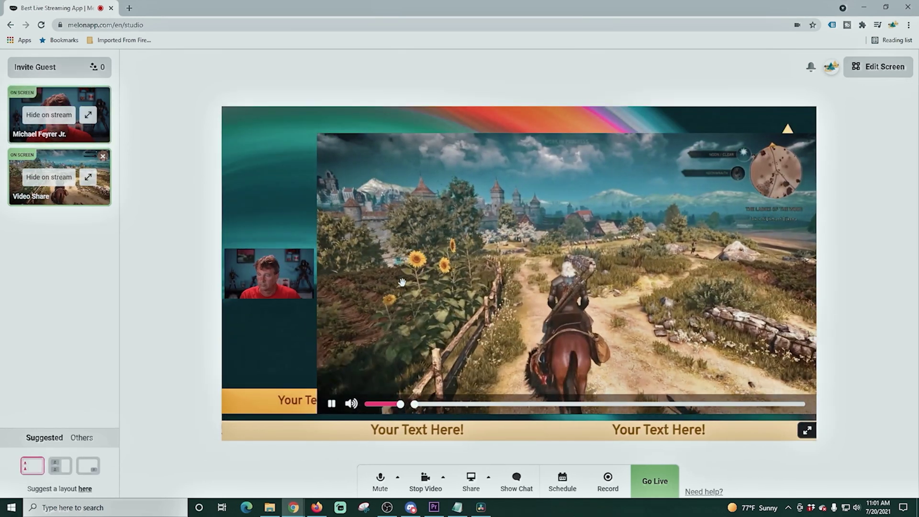
{"action": "left_click", "coordinate": [59, 465]}
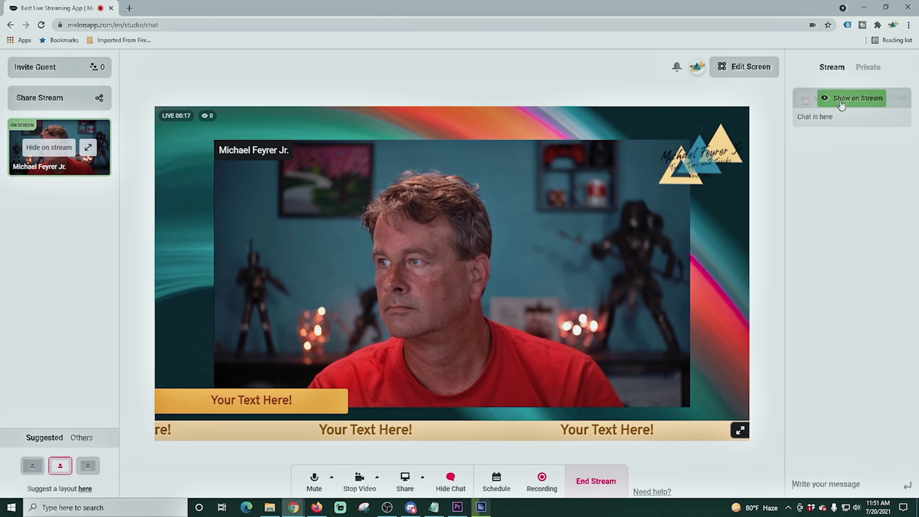
Show the chat comment on the live stream, then hide it again
{"action": "left_click", "coordinate": [841, 100]}
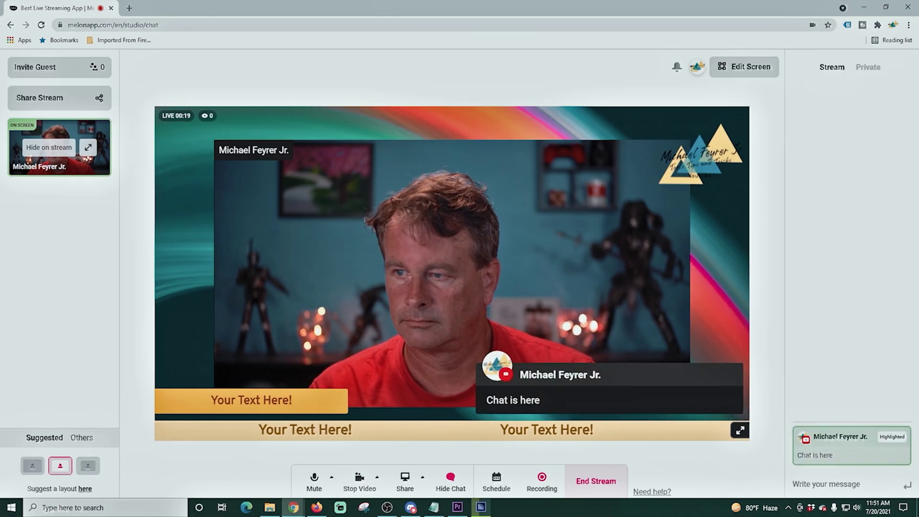
{"action": "mouse_move", "coordinate": [858, 443]}
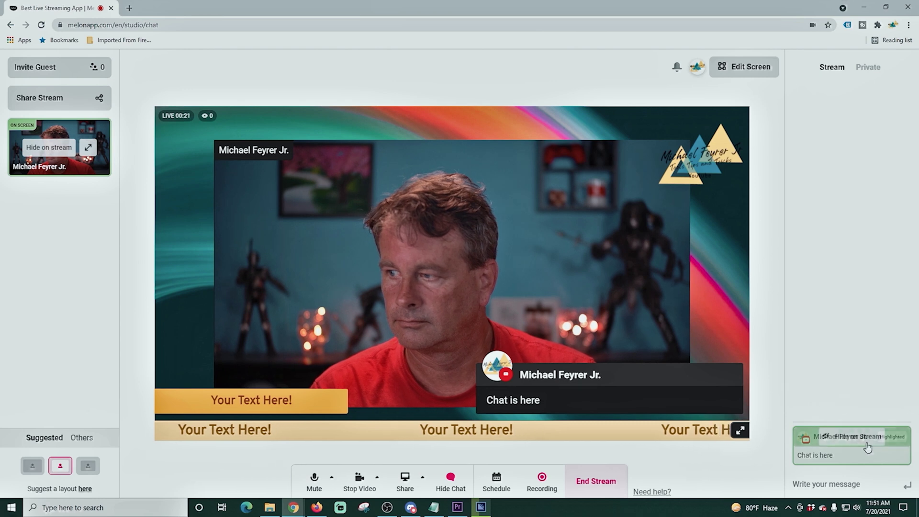
{"action": "left_click", "coordinate": [857, 436]}
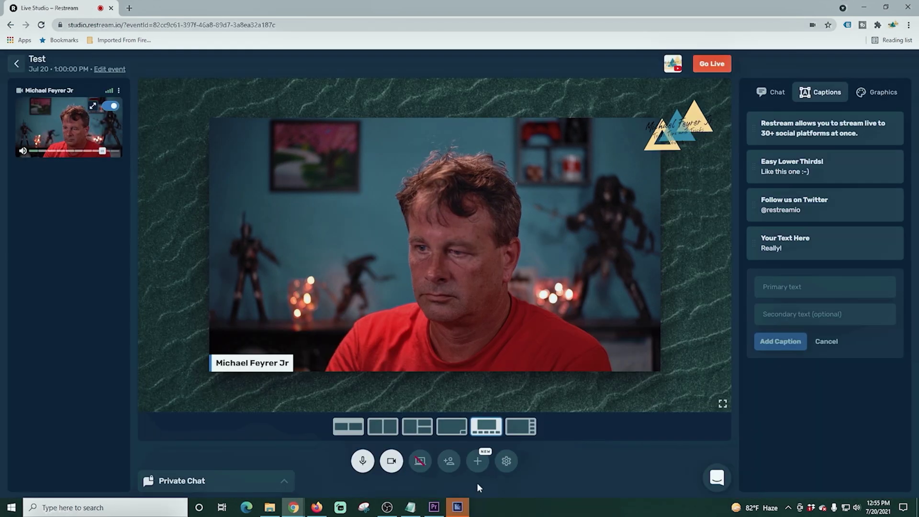
Add the river video as a local video source and put it on the stage
{"action": "left_click", "coordinate": [477, 462]}
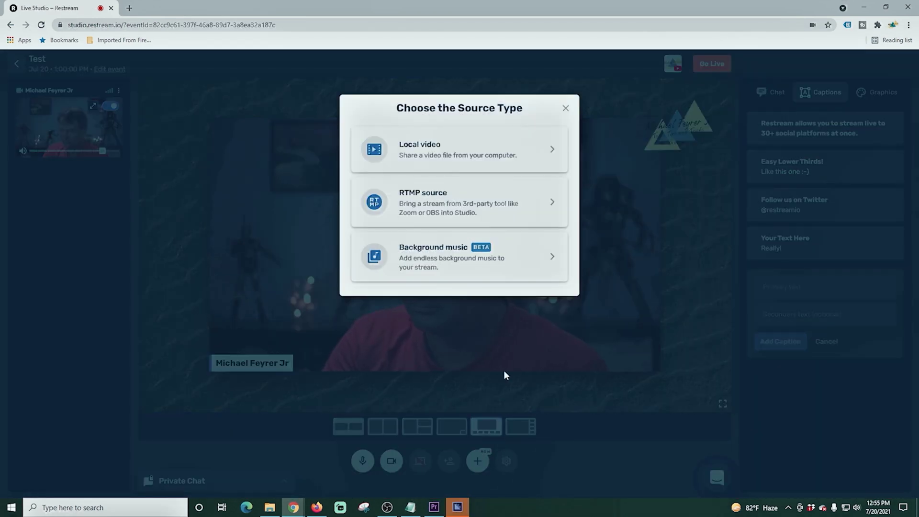
{"action": "left_click", "coordinate": [455, 149]}
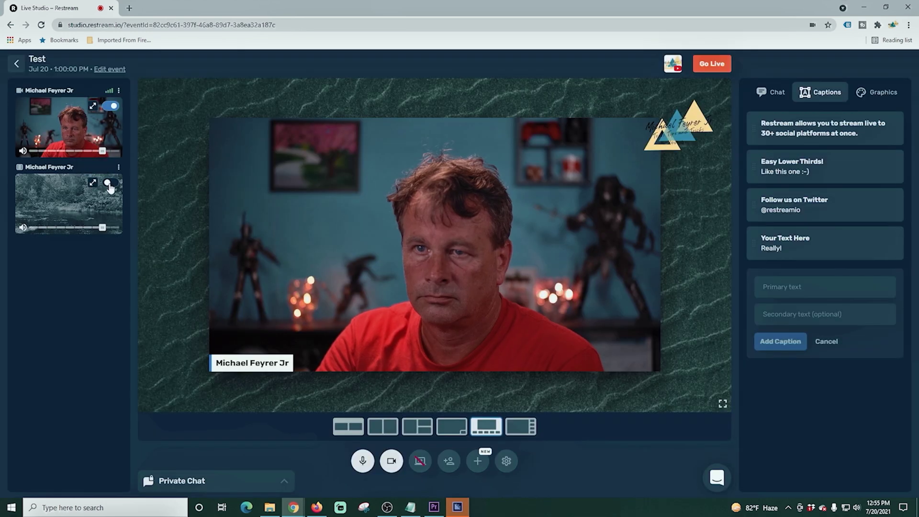
{"action": "left_click", "coordinate": [110, 182]}
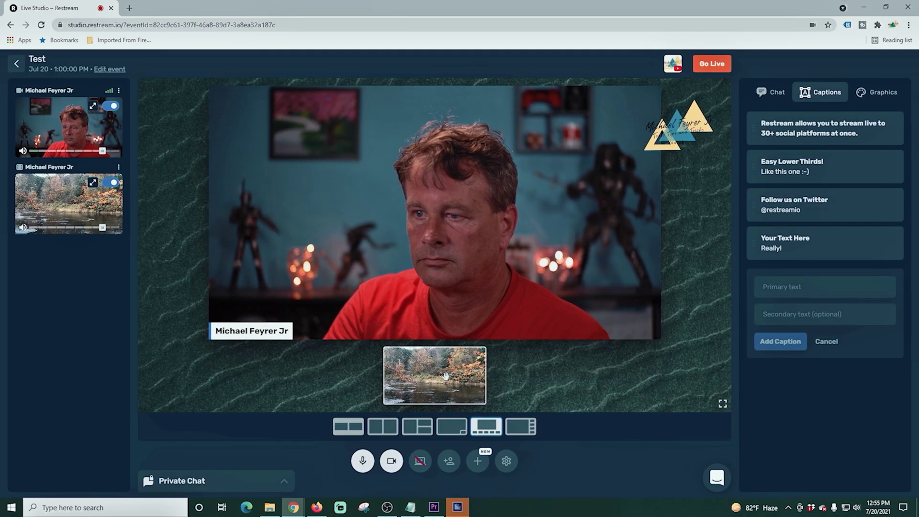
Show the river video and camera side by side in Half Screen layout, swapping their positions
{"action": "left_click_drag", "start_coordinate": [453, 369], "coordinate": [451, 285]}
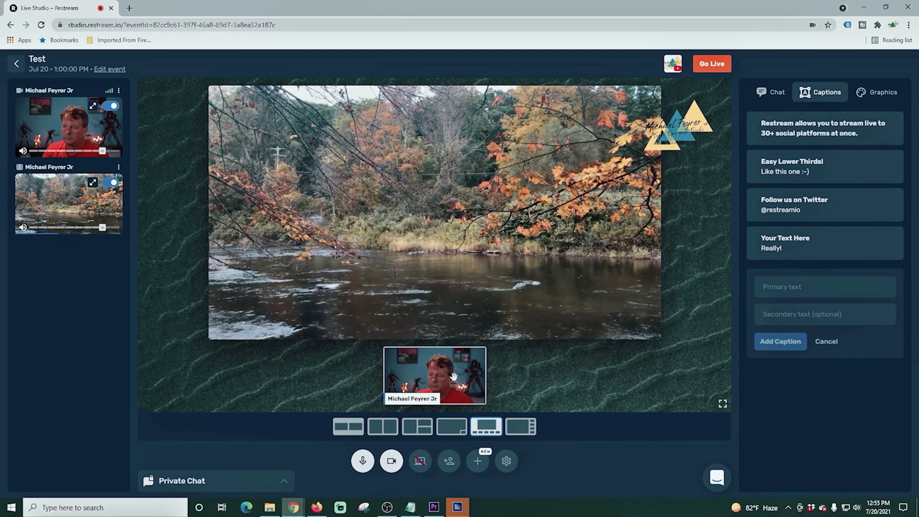
{"action": "left_click", "coordinate": [421, 427]}
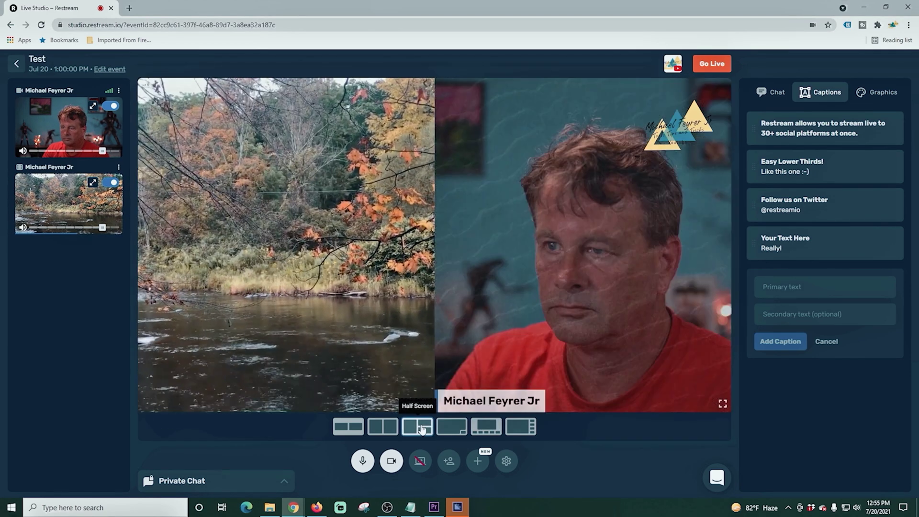
{"action": "left_click_drag", "start_coordinate": [549, 302], "coordinate": [303, 289]}
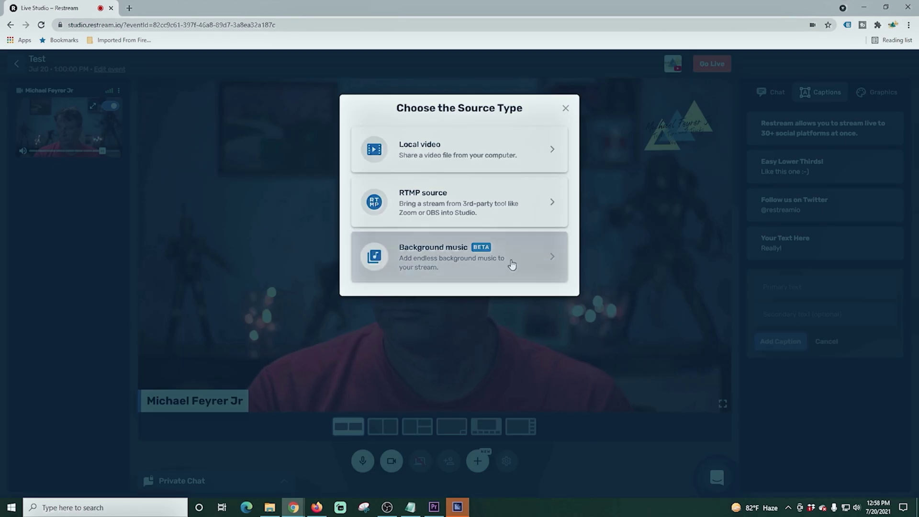
Add the Chill background music track, raise its volume slider and switch it on
{"action": "left_click", "coordinate": [554, 260]}
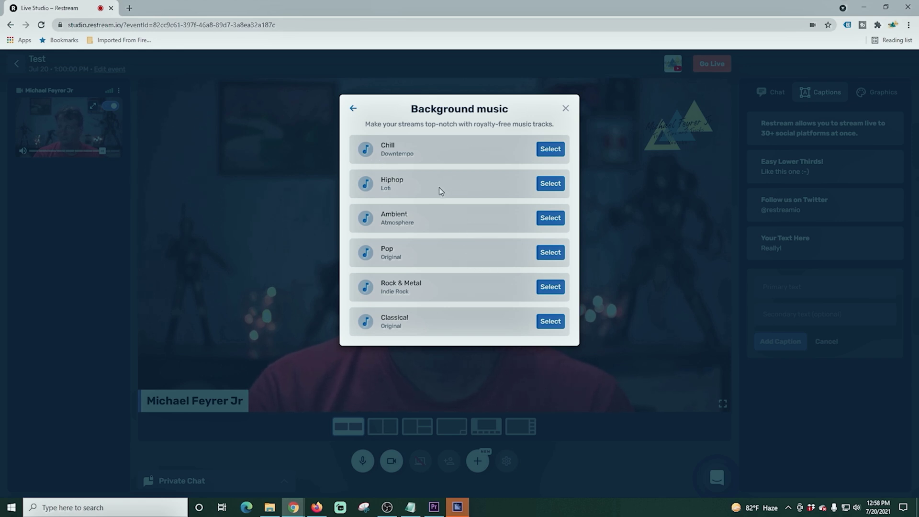
{"action": "left_click", "coordinate": [551, 149]}
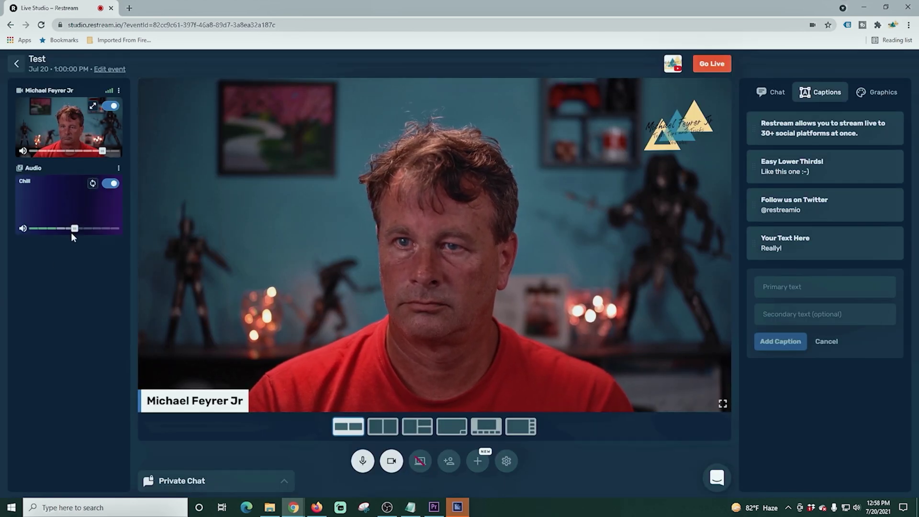
{"action": "left_click_drag", "start_coordinate": [75, 229], "coordinate": [99, 231]}
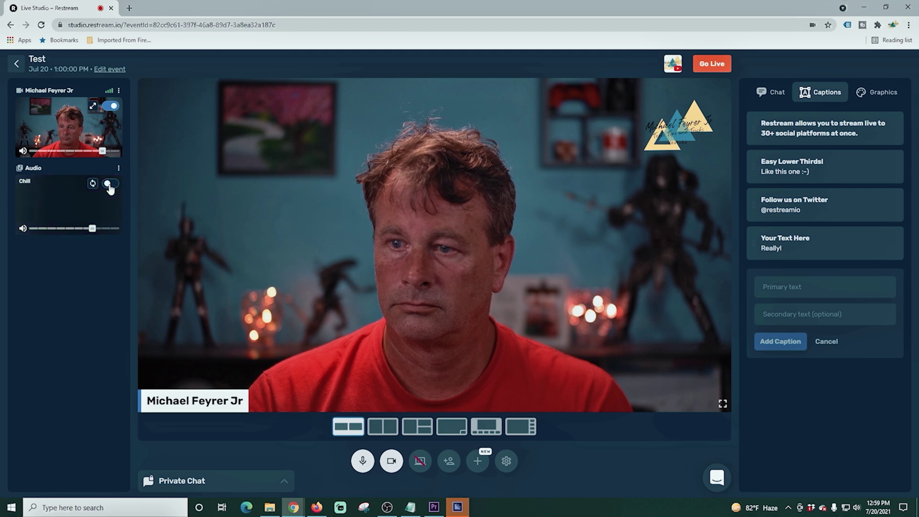
{"action": "left_click", "coordinate": [110, 184]}
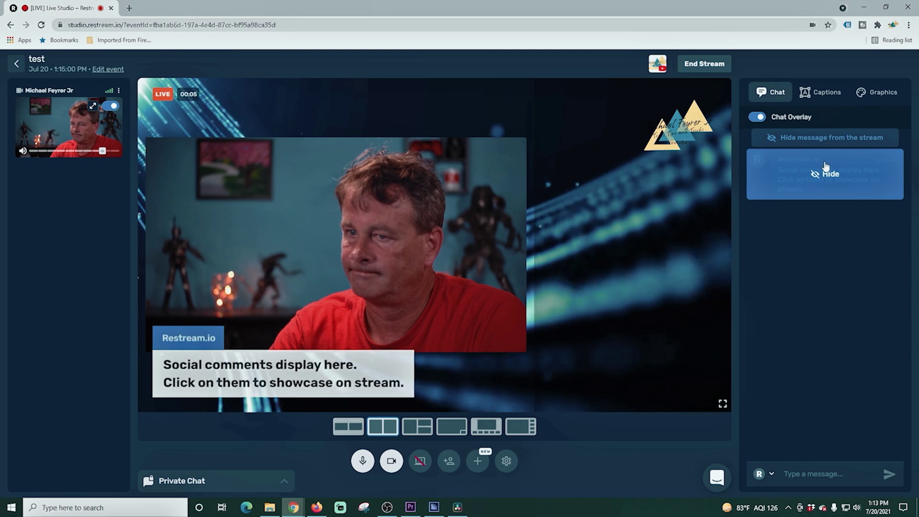
Hide the sample comment, send 'Your Message Here' to chat, show it on stream, then hide it
{"action": "left_click", "coordinate": [817, 175]}
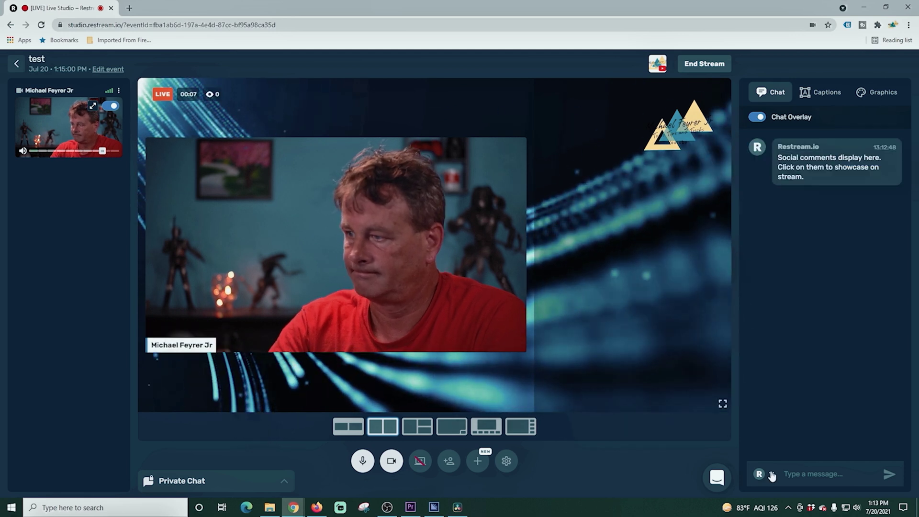
{"action": "type", "text": "Yopur"}
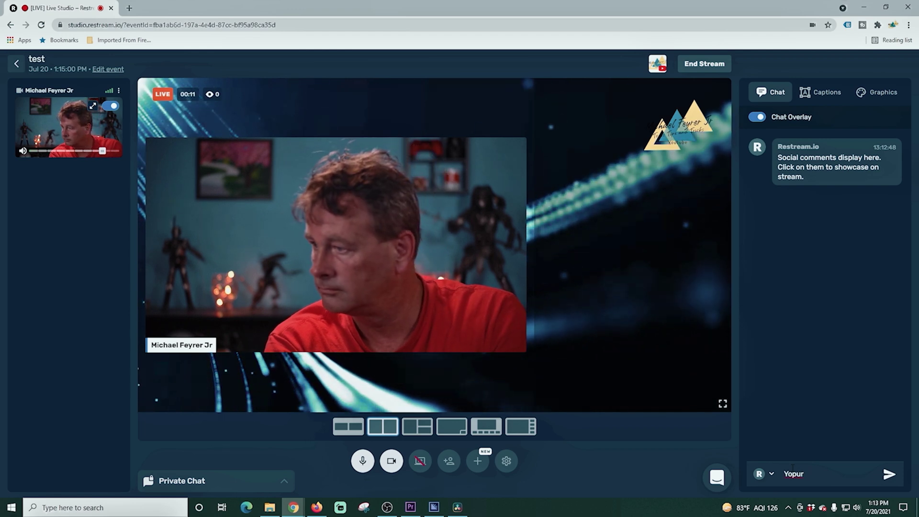
{"action": "key", "text": "BackSpace"}
{"action": "key", "text": "BackSpace"}
{"action": "key", "text": "BackSpace"}
{"action": "type", "text": "u"}
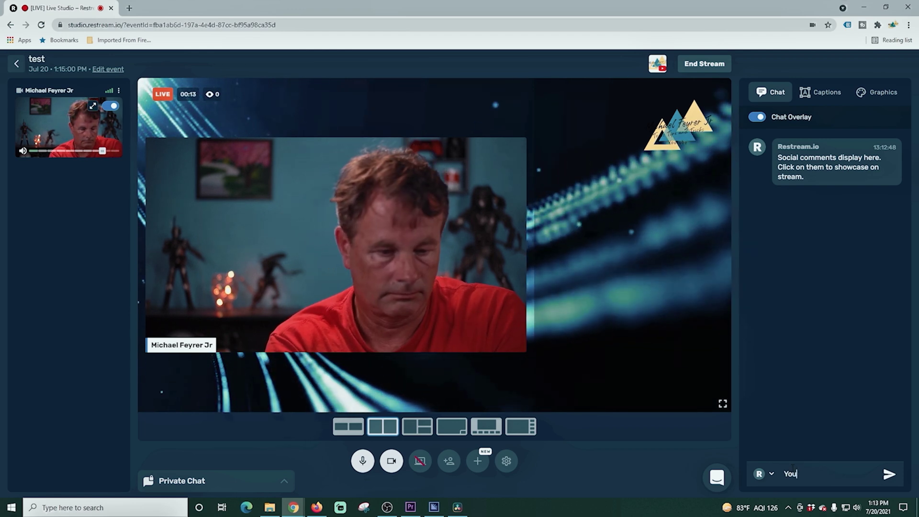
{"action": "type", "text": "r Message Here"}
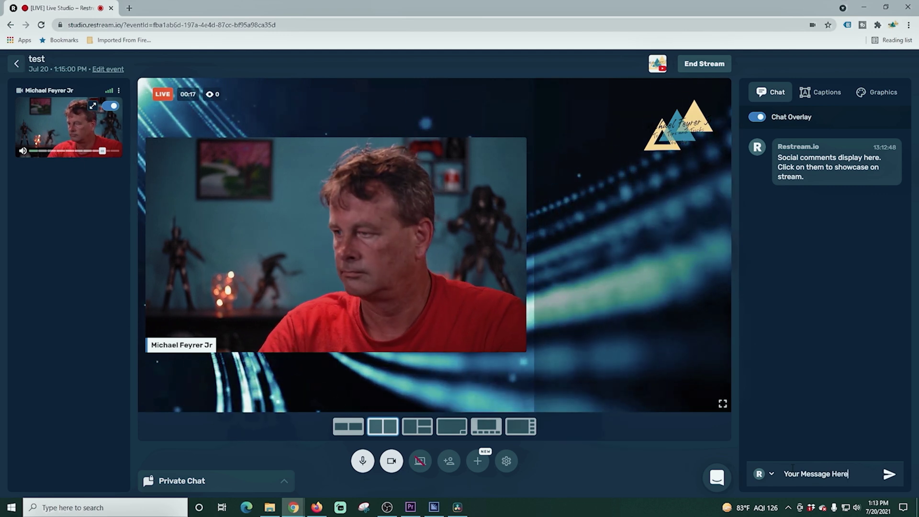
{"action": "left_click", "coordinate": [888, 474]}
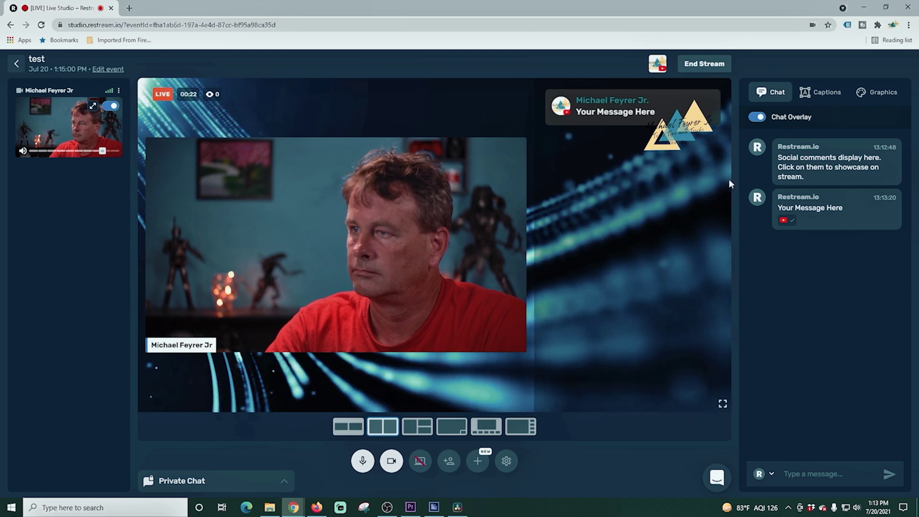
{"action": "left_click", "coordinate": [819, 212]}
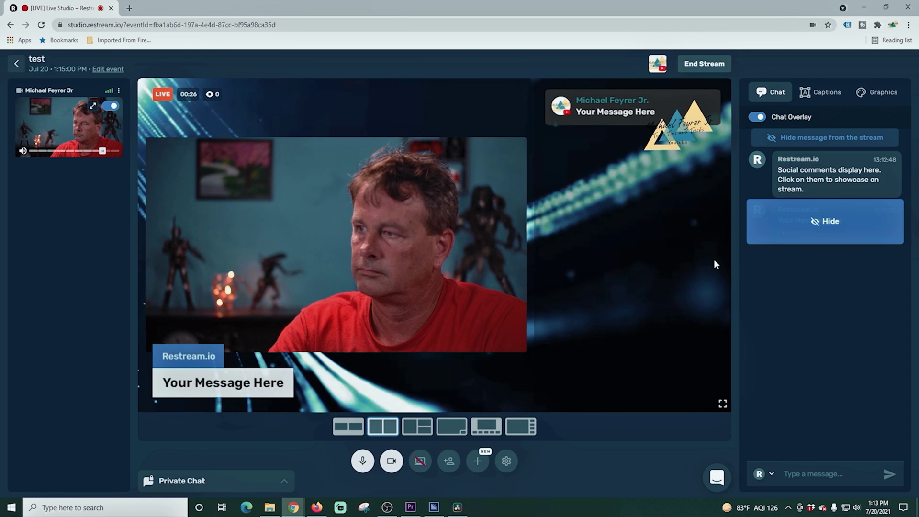
{"action": "left_click", "coordinate": [819, 223]}
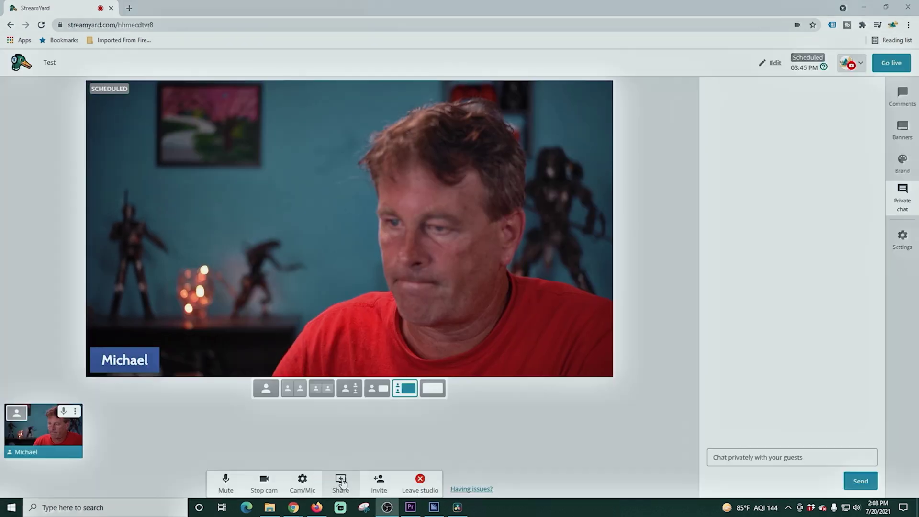
Start a screen share in StreamYard and take the camera feed off the stream
{"action": "left_click", "coordinate": [340, 483]}
{"action": "left_click", "coordinate": [339, 454]}
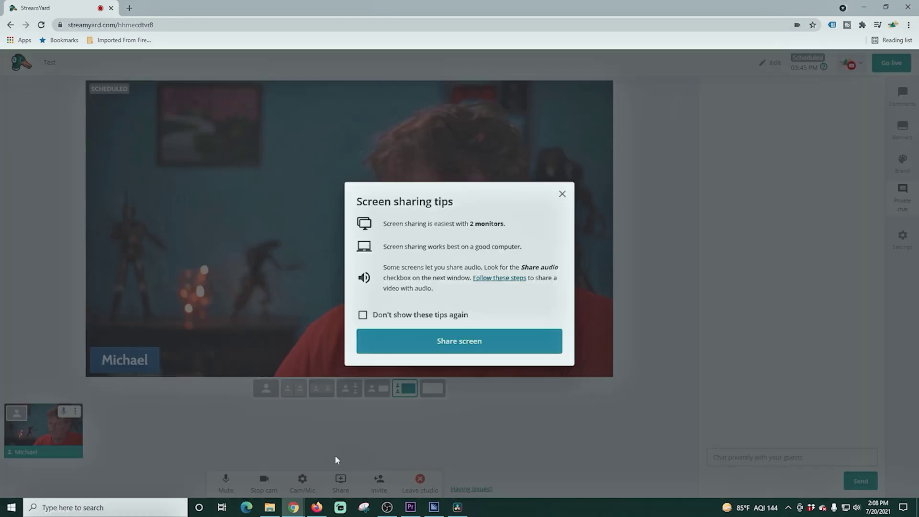
{"action": "left_click", "coordinate": [469, 340]}
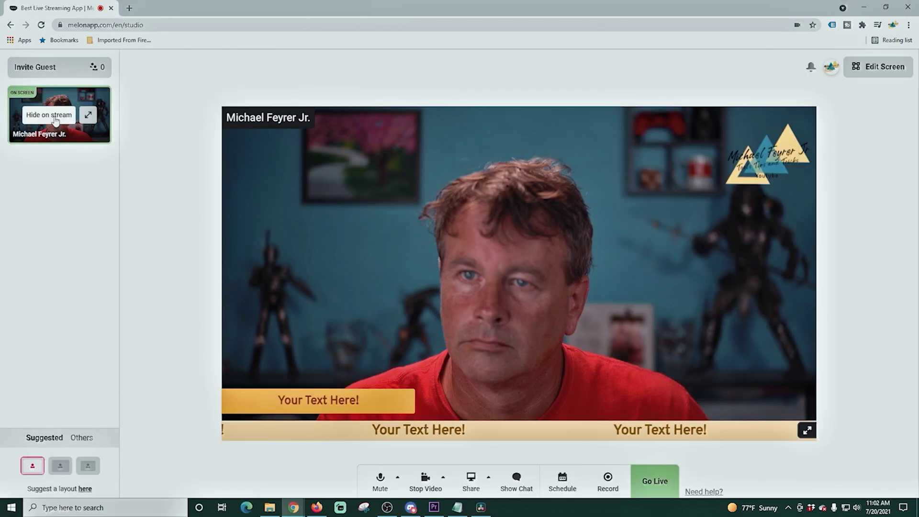
{"action": "left_click", "coordinate": [59, 114]}
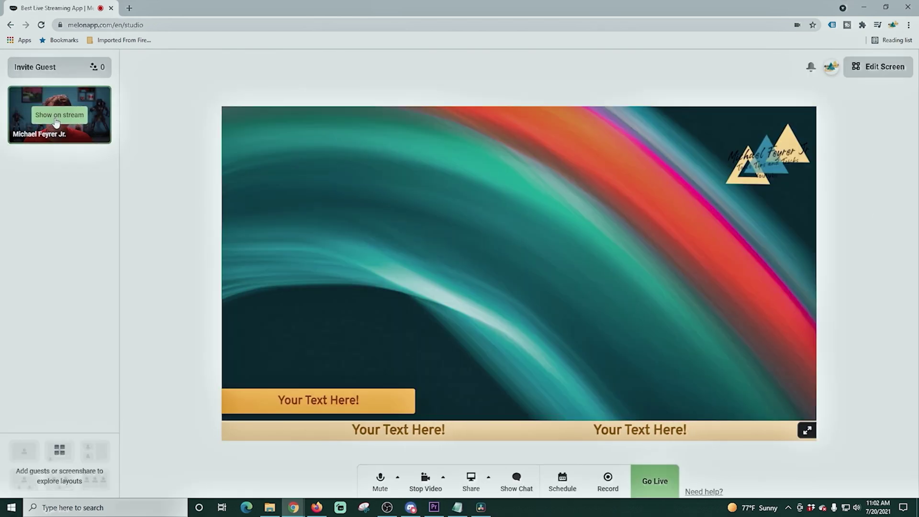
Start screen sharing in Melon and in Restream Studio
{"action": "left_click", "coordinate": [472, 478]}
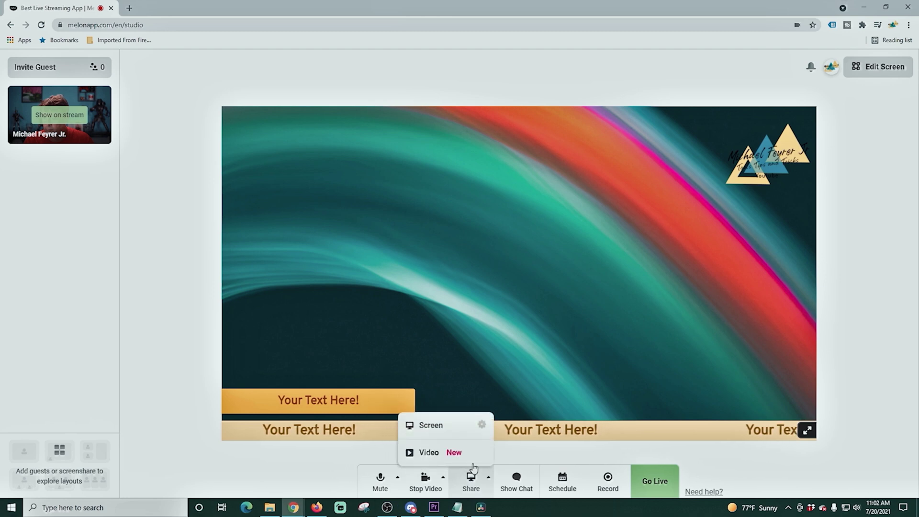
{"action": "left_click", "coordinate": [431, 426]}
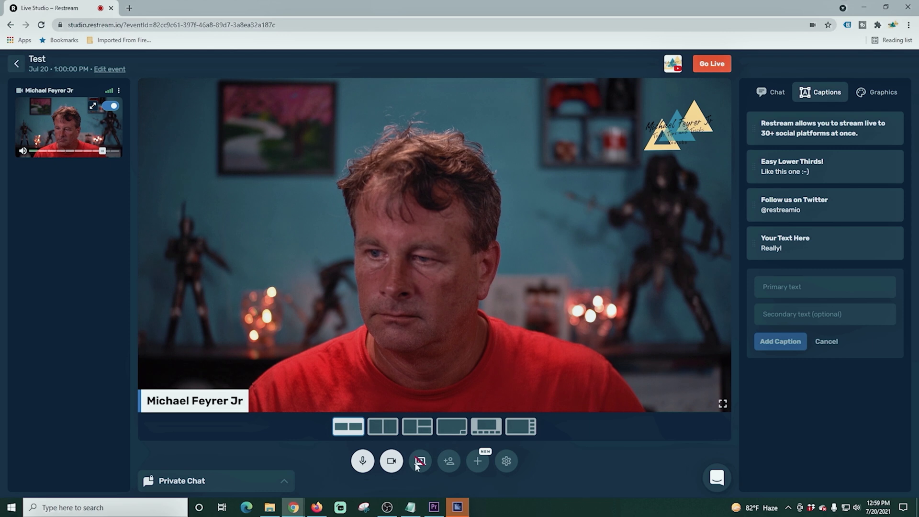
{"action": "left_click", "coordinate": [419, 460]}
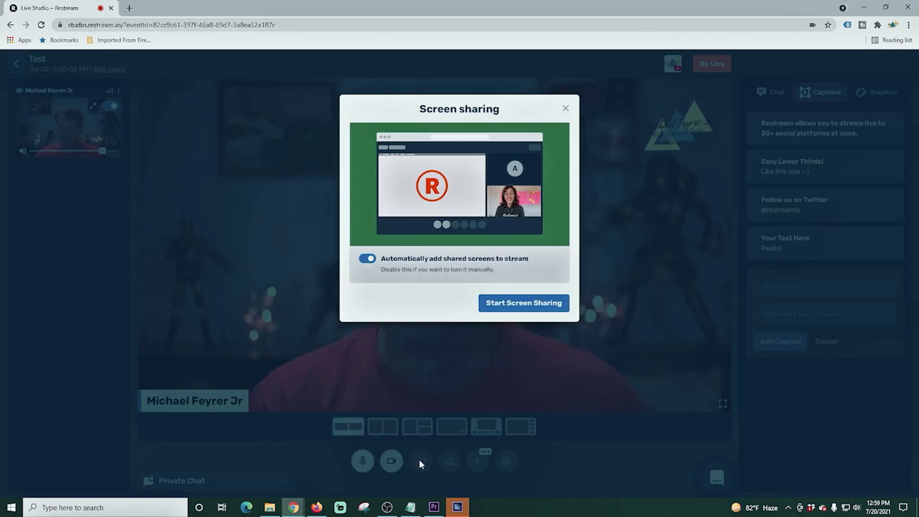
{"action": "left_click", "coordinate": [525, 301]}
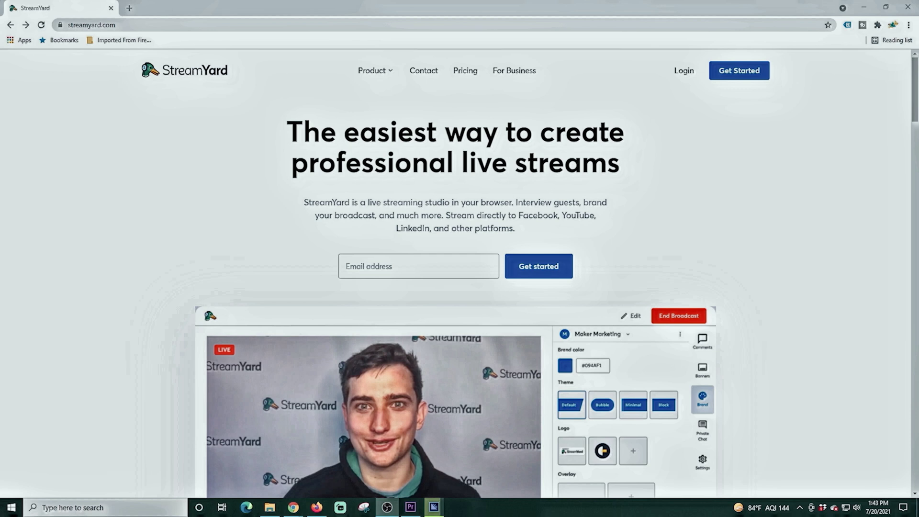
Log in to StreamYard with an e-mailed login code and open the Destinations page
{"action": "left_click", "coordinate": [684, 70]}
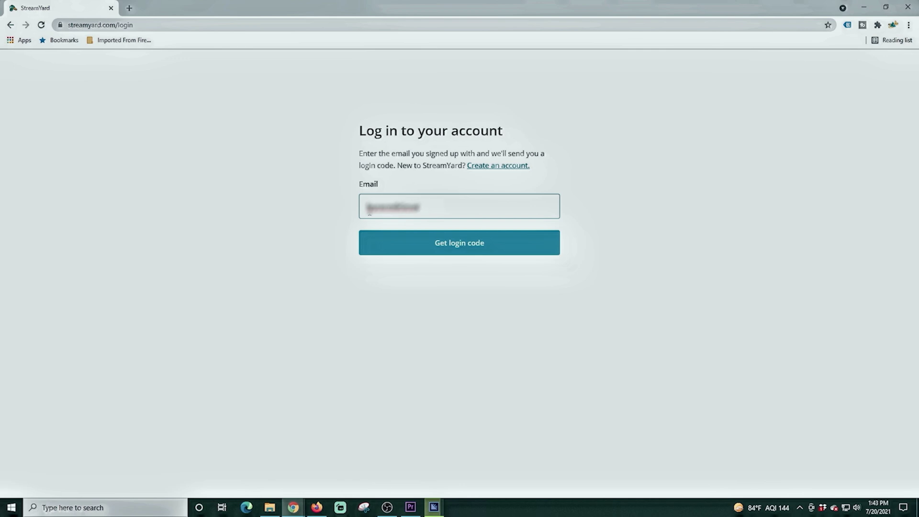
{"action": "left_click", "coordinate": [455, 248]}
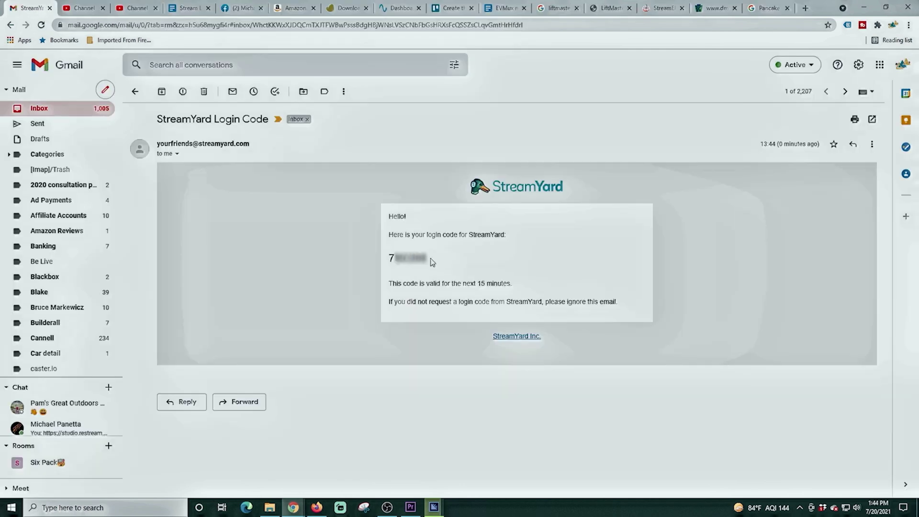
{"action": "left_click", "coordinate": [413, 268]}
{"action": "left_click", "coordinate": [344, 463]}
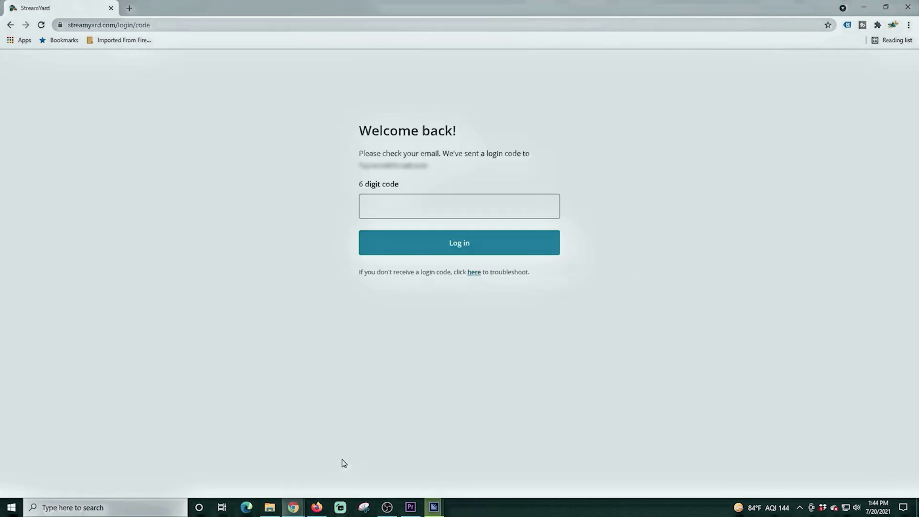
{"action": "left_click", "coordinate": [455, 243]}
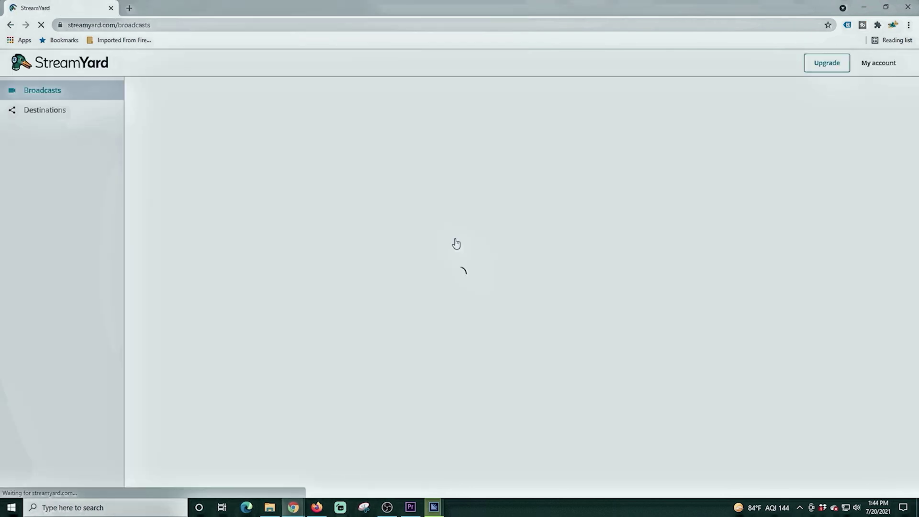
{"action": "left_click", "coordinate": [40, 112]}
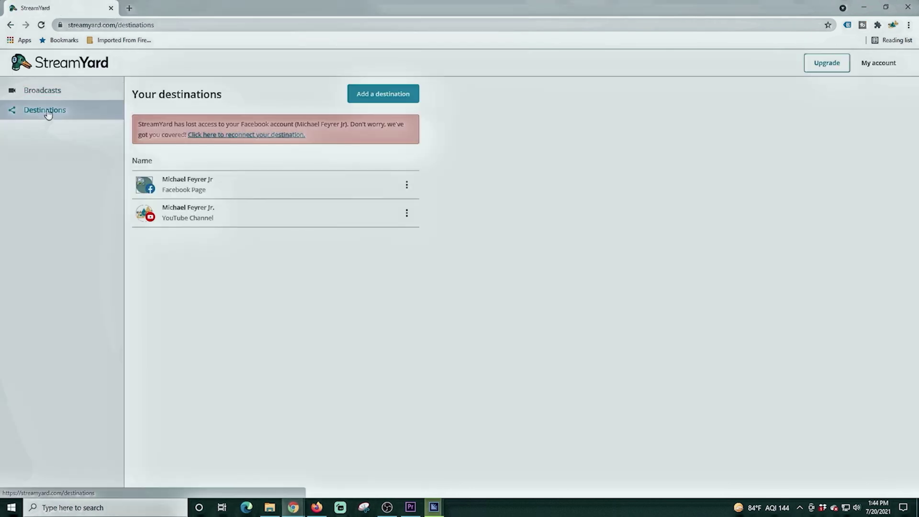
Connect the YouTube Channel destination and delete the old test broadcast
{"action": "left_click", "coordinate": [389, 94]}
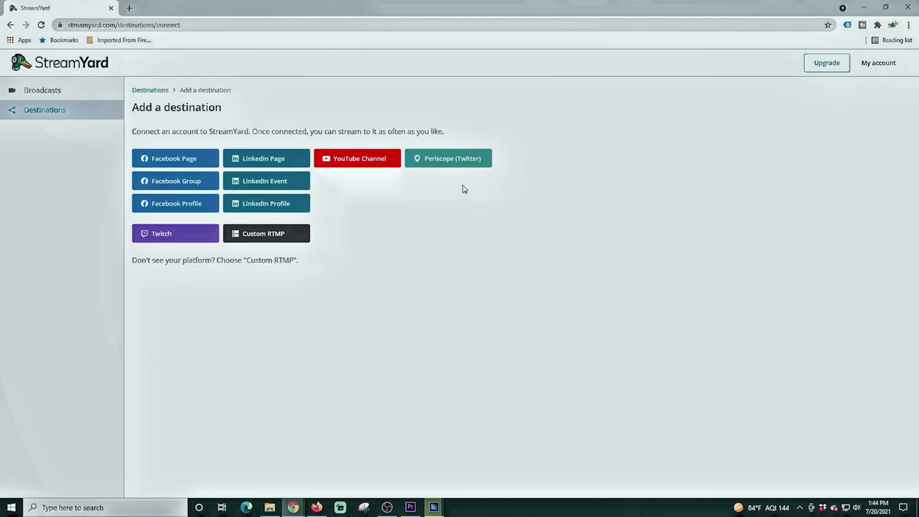
{"action": "left_click", "coordinate": [347, 160]}
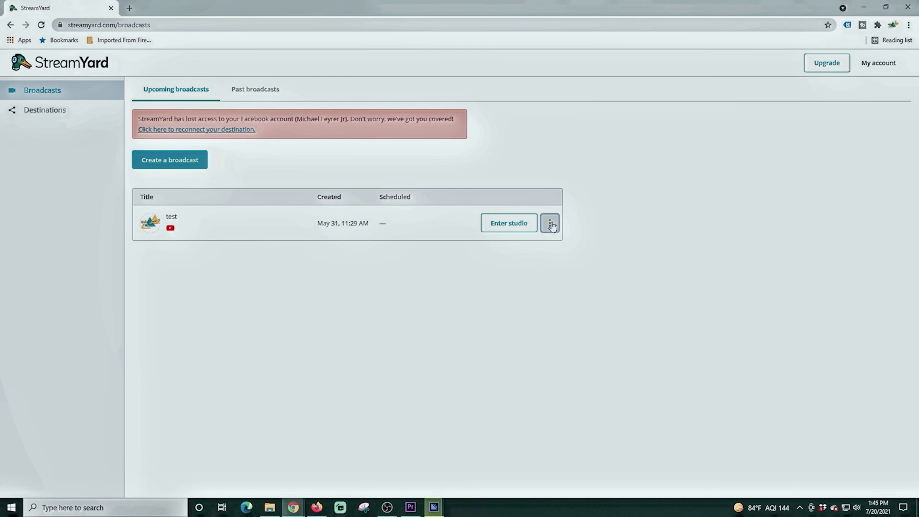
{"action": "left_click", "coordinate": [551, 225]}
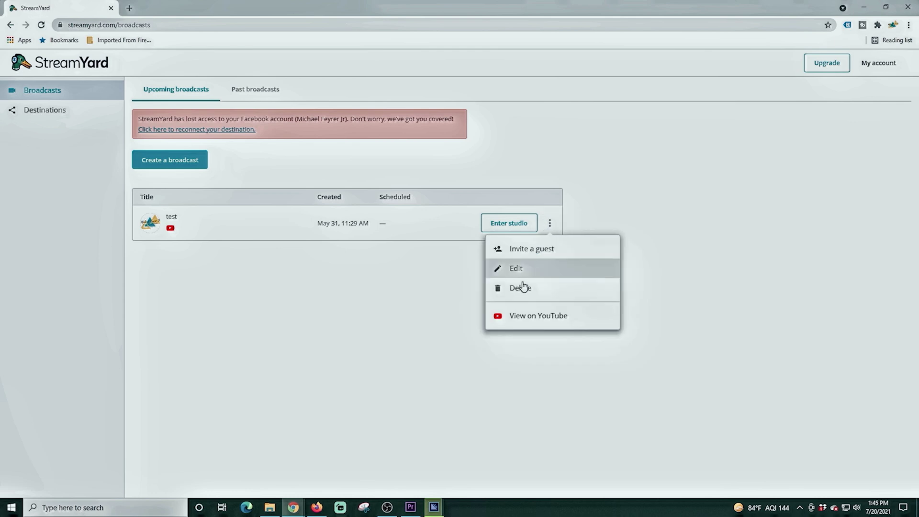
{"action": "left_click", "coordinate": [523, 287]}
{"action": "left_click", "coordinate": [431, 308]}
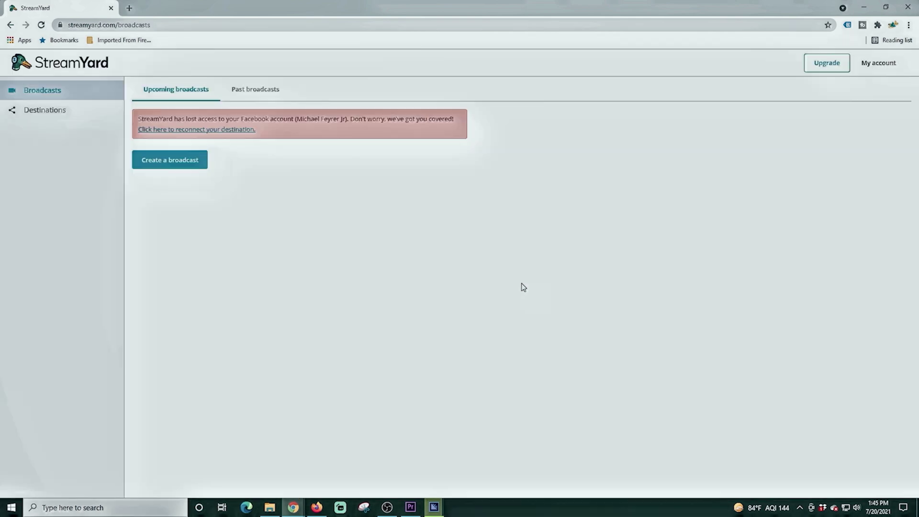
Create an unlisted YouTube broadcast 'Test' scheduled for 03:45 PM today and open its studio
{"action": "left_click", "coordinate": [186, 165]}
{"action": "left_click", "coordinate": [367, 122]}
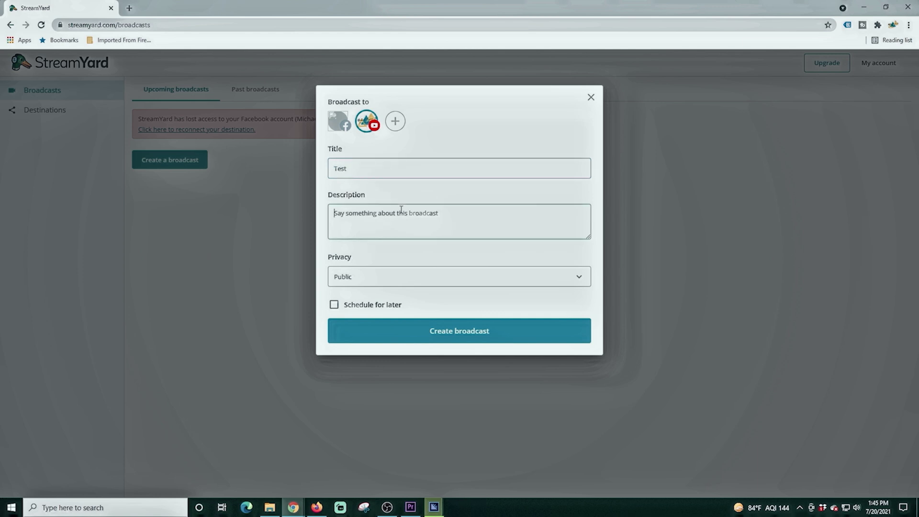
{"action": "left_click", "coordinate": [374, 280]}
{"action": "left_click", "coordinate": [395, 299]}
{"action": "left_click", "coordinate": [334, 306]}
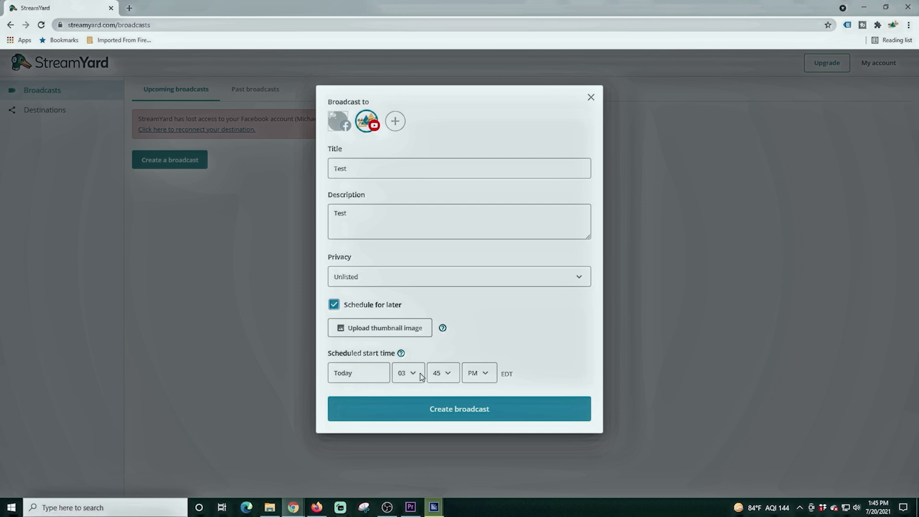
{"action": "left_click", "coordinate": [354, 372]}
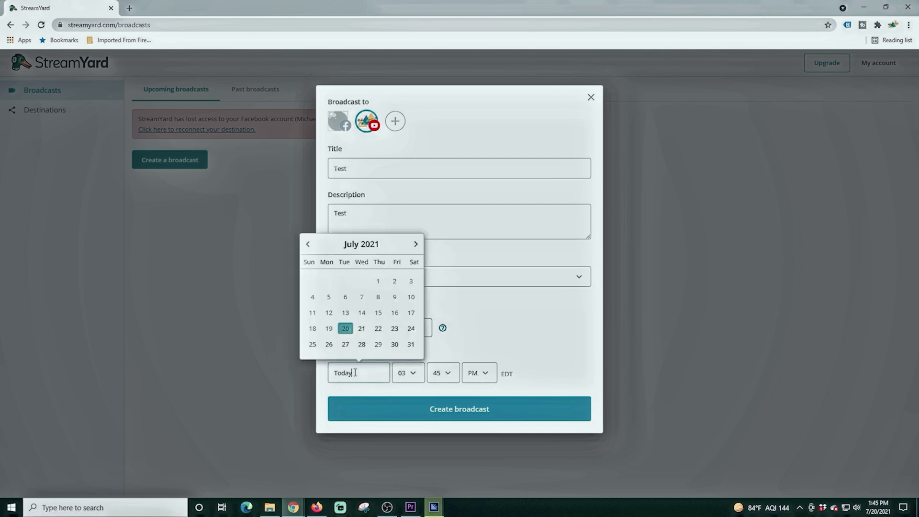
{"action": "left_click", "coordinate": [551, 317]}
{"action": "left_click", "coordinate": [440, 409]}
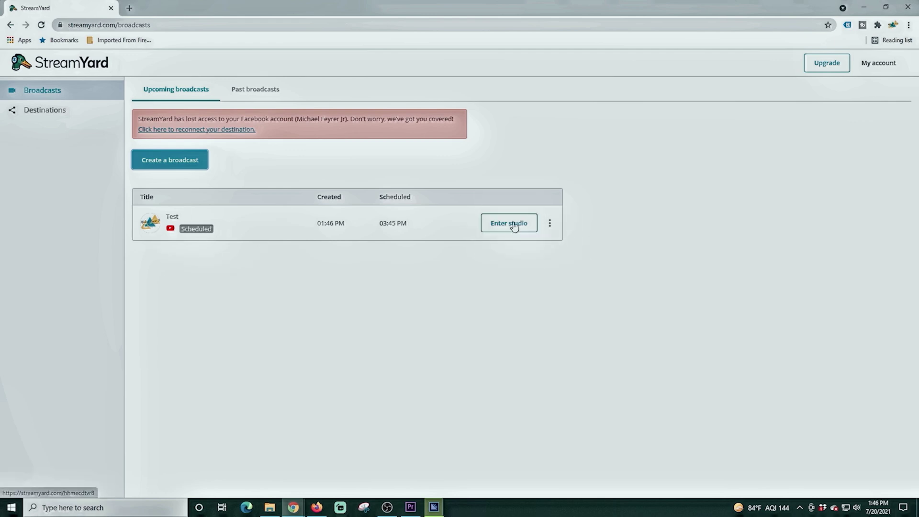
{"action": "left_click", "coordinate": [513, 227]}
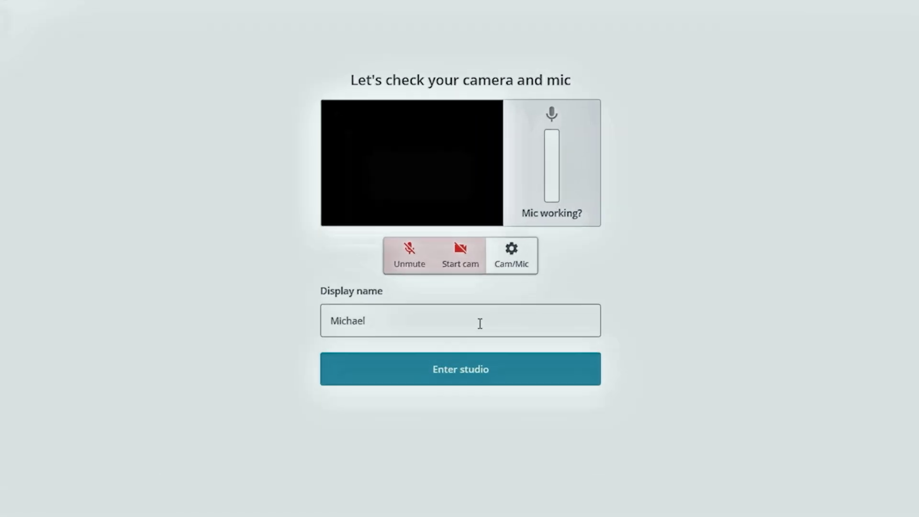
Keep the camera at 720p and set the microphone to the Cam Link audio interface
{"action": "left_click", "coordinate": [520, 256]}
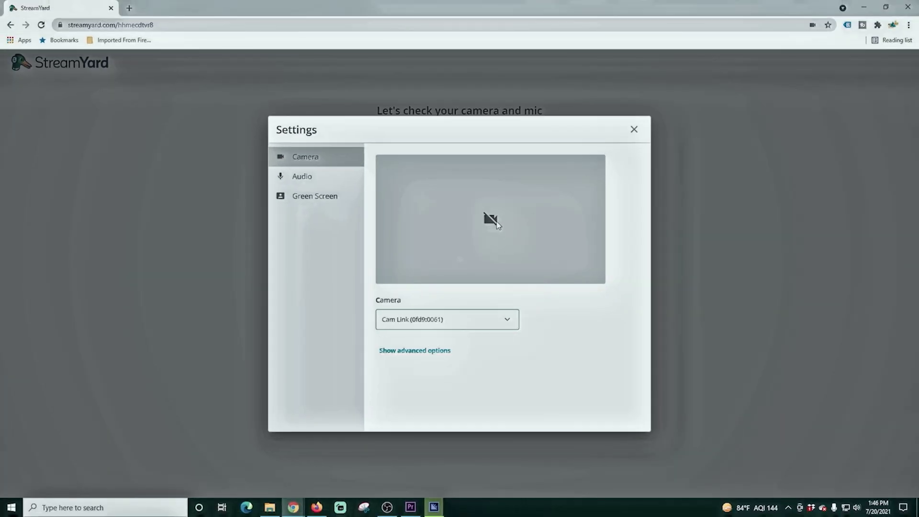
{"action": "left_click", "coordinate": [414, 351]}
{"action": "left_click", "coordinate": [503, 365]}
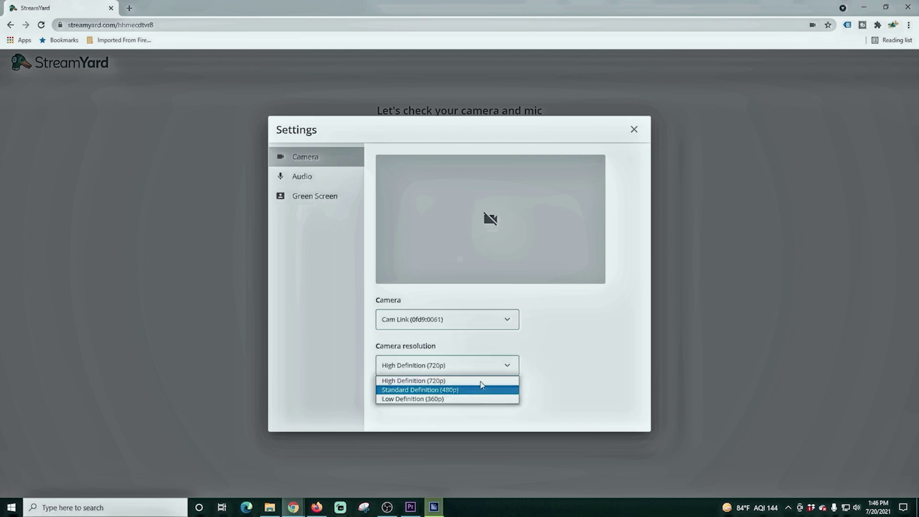
{"action": "left_click", "coordinate": [520, 301]}
{"action": "left_click", "coordinate": [310, 181]}
{"action": "left_click", "coordinate": [500, 182]}
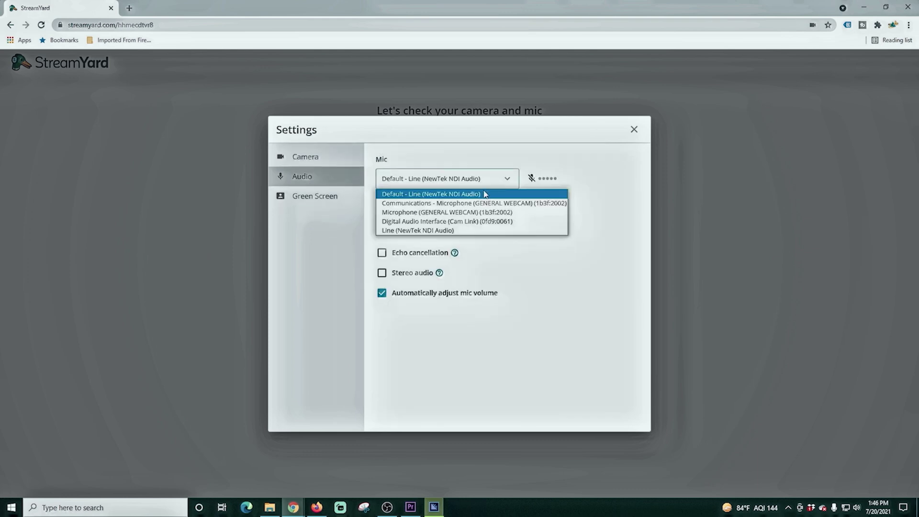
{"action": "left_click", "coordinate": [436, 223]}
{"action": "left_click", "coordinate": [435, 222]}
{"action": "left_click", "coordinate": [457, 262]}
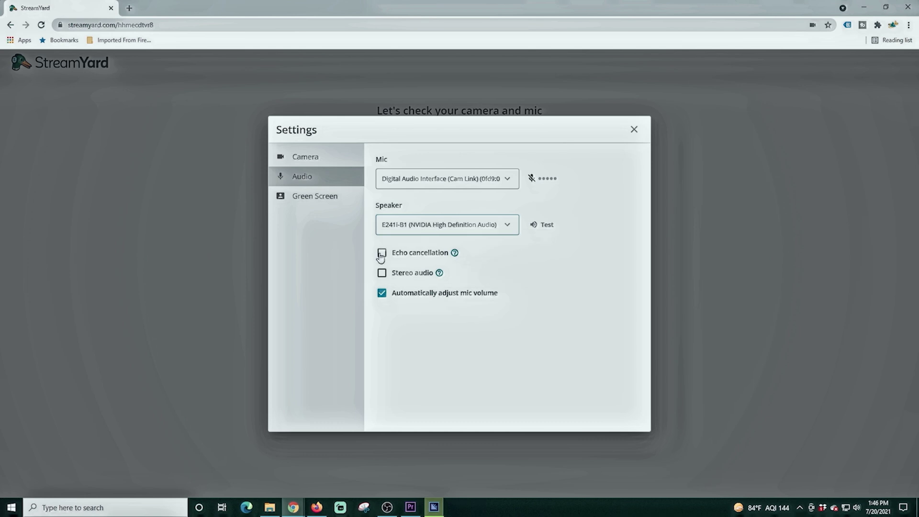
Set the virtual background to None, then enter the studio and add your camera to the stream
{"action": "mouse_move", "coordinate": [436, 276]}
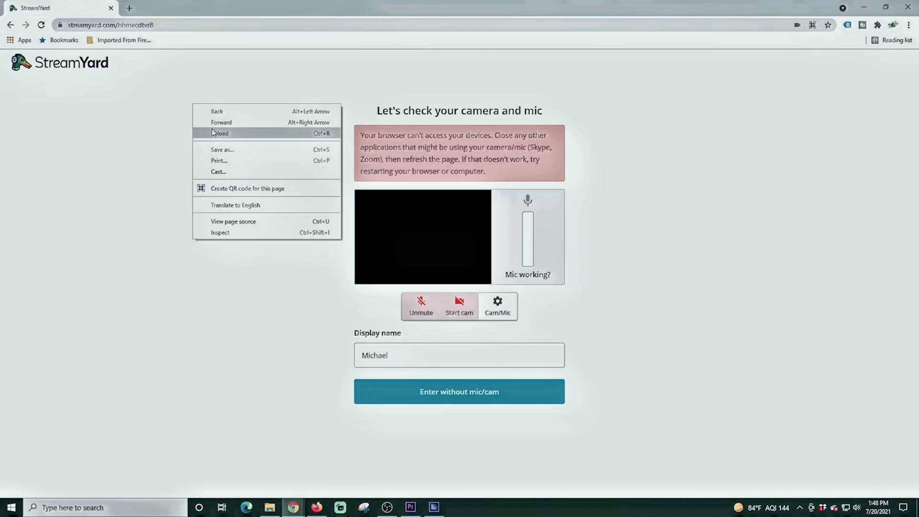
{"action": "left_click", "coordinate": [215, 132]}
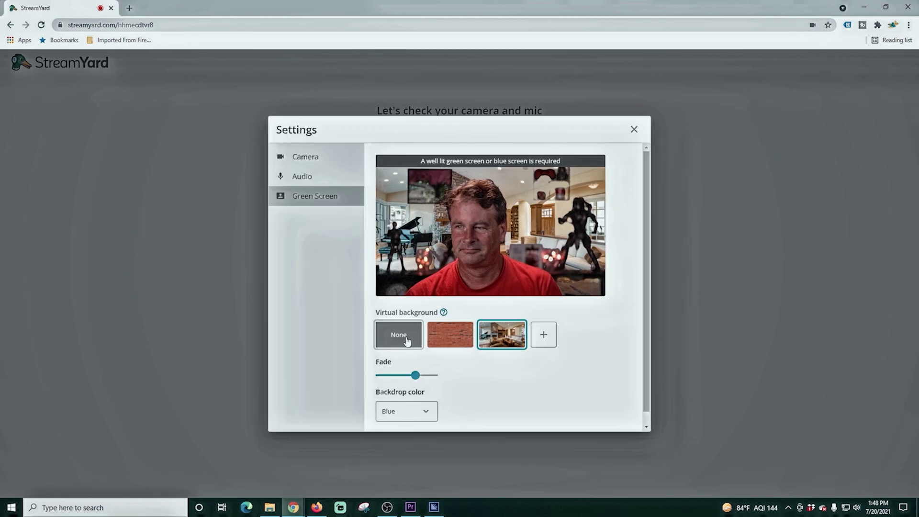
{"action": "left_click", "coordinate": [406, 340]}
{"action": "left_click", "coordinate": [311, 158]}
{"action": "left_click", "coordinate": [633, 129]}
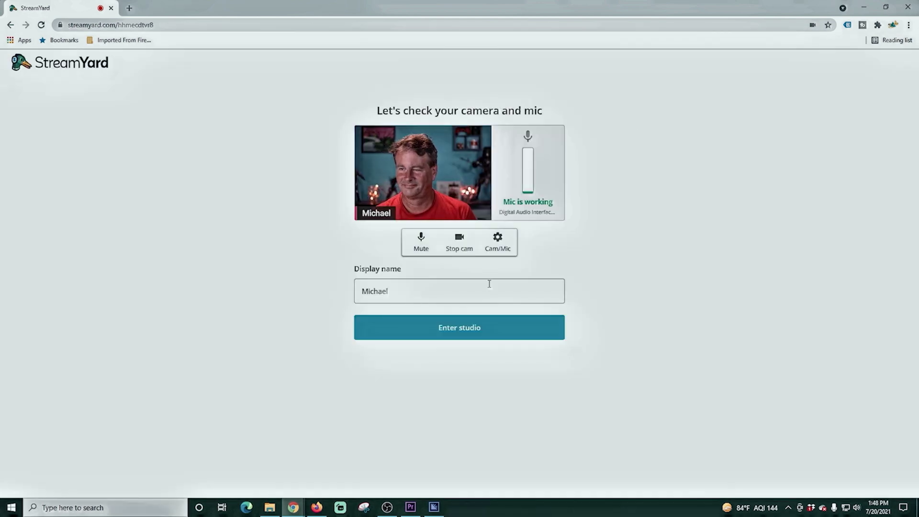
{"action": "left_click", "coordinate": [470, 326]}
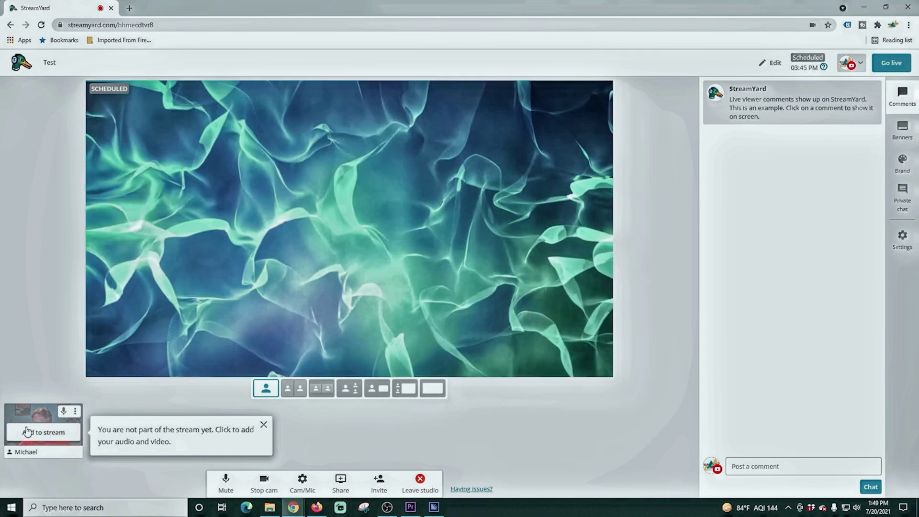
{"action": "left_click", "coordinate": [39, 431]}
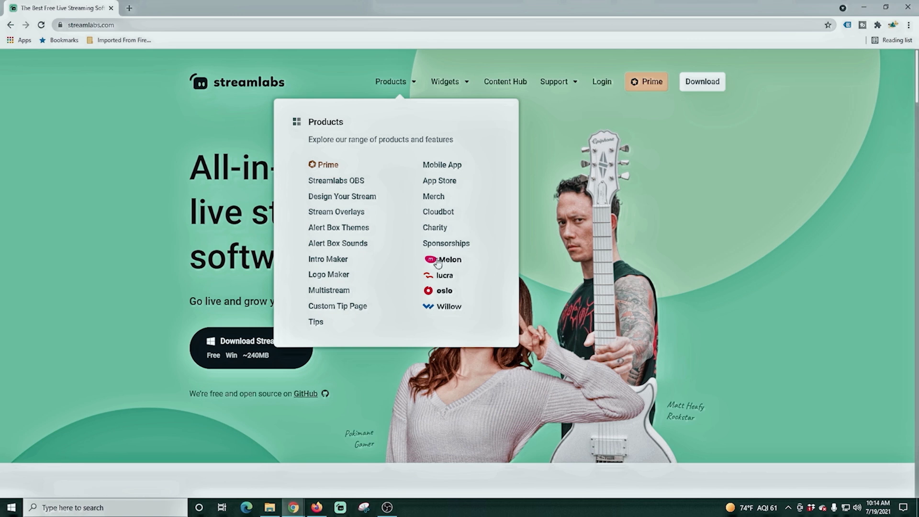
Open Melon from the Streamlabs Products menu and log in with the YouTube Google account
{"action": "left_click", "coordinate": [437, 260]}
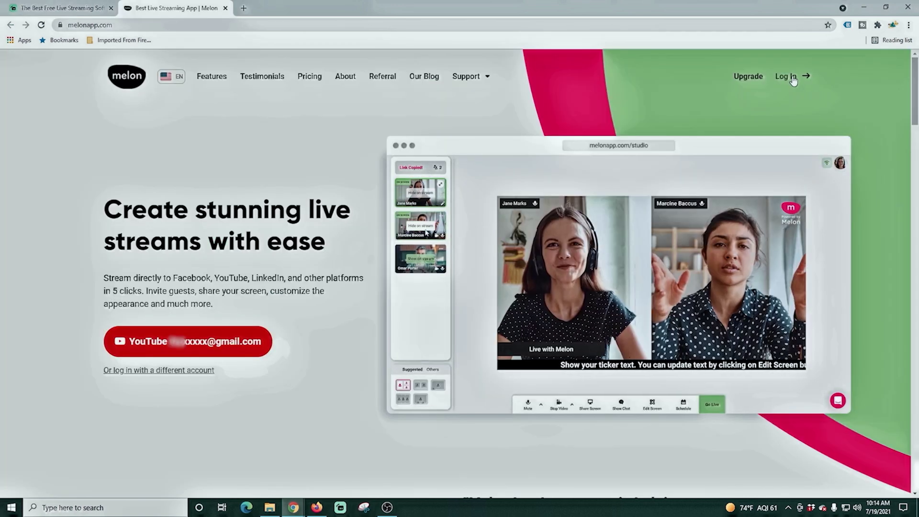
{"action": "left_click", "coordinate": [796, 76]}
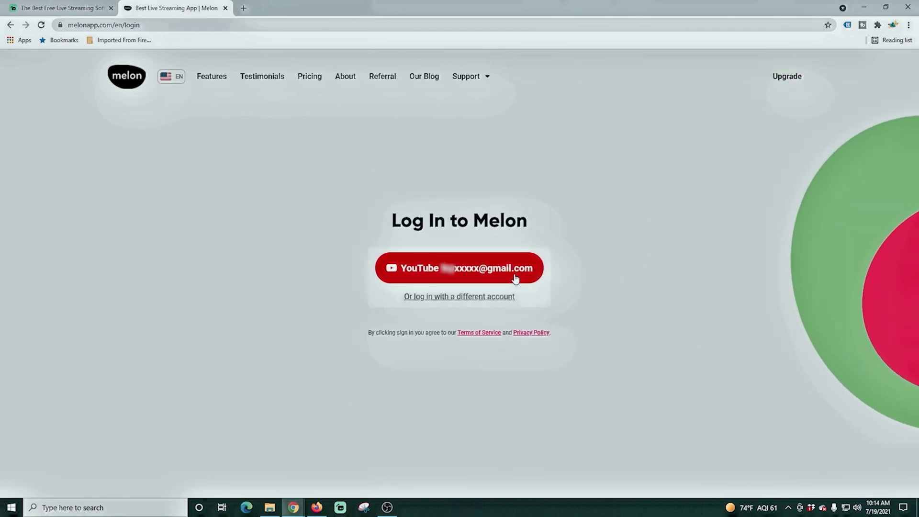
{"action": "left_click", "coordinate": [458, 271]}
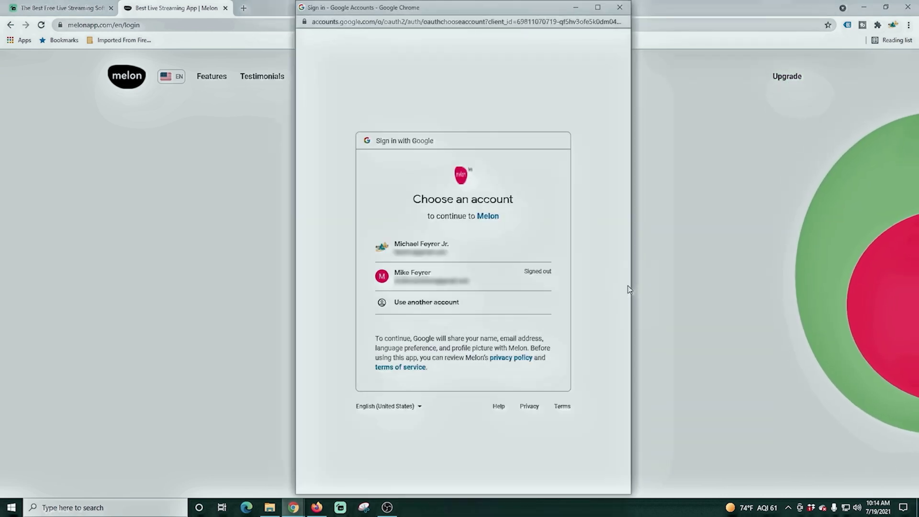
{"action": "left_click", "coordinate": [421, 248]}
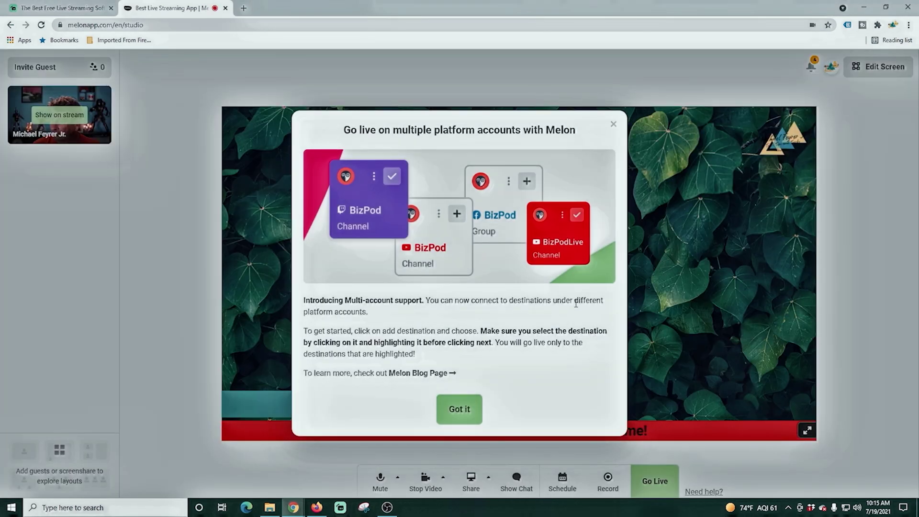
Dismiss the multi-account announcement and keep the camera on Cam Link at Full HD (1080 @ 30fps)
{"action": "left_click", "coordinate": [452, 411]}
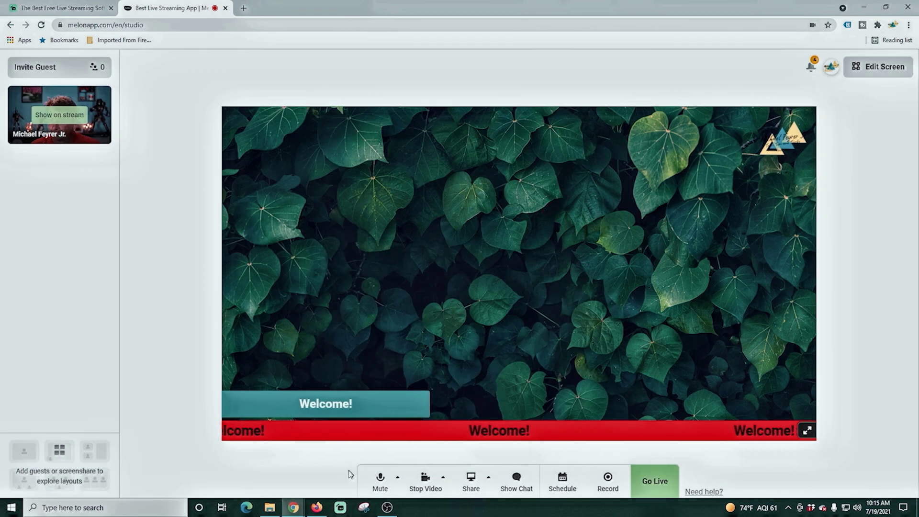
{"action": "left_click", "coordinate": [443, 478]}
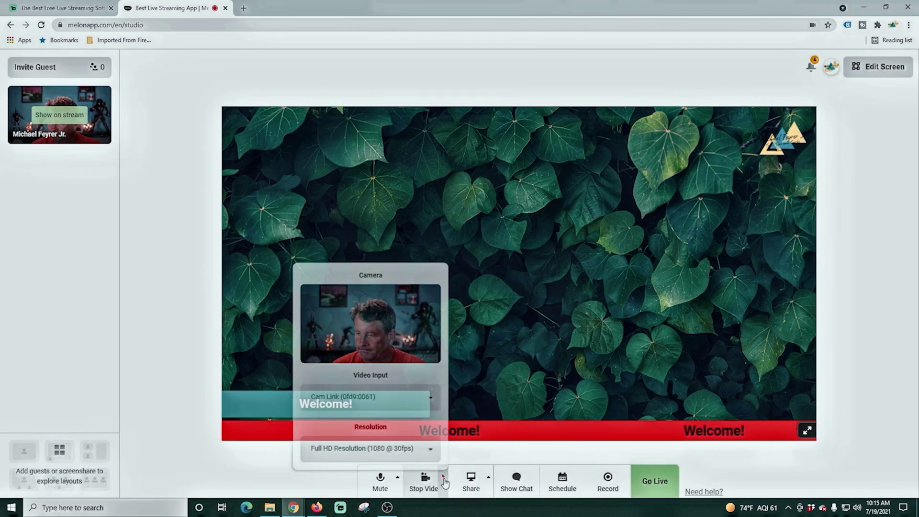
{"action": "left_click", "coordinate": [432, 396]}
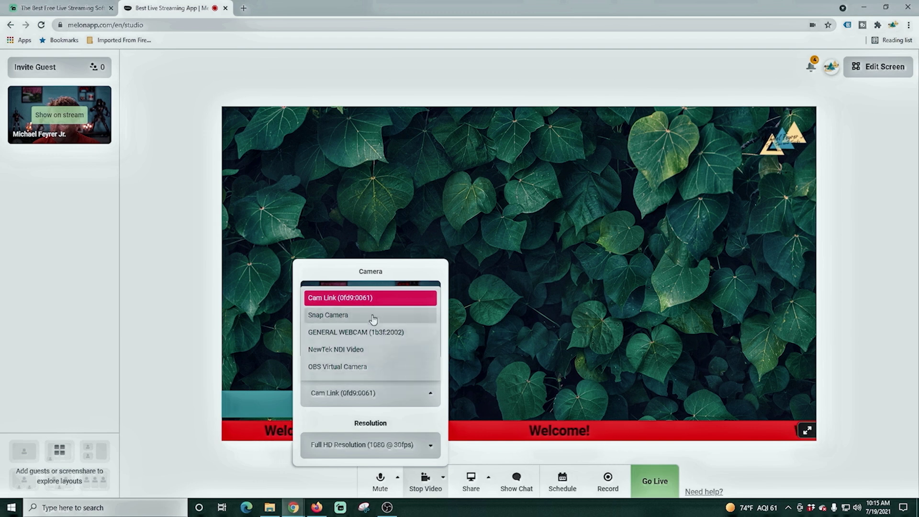
{"action": "left_click", "coordinate": [306, 416]}
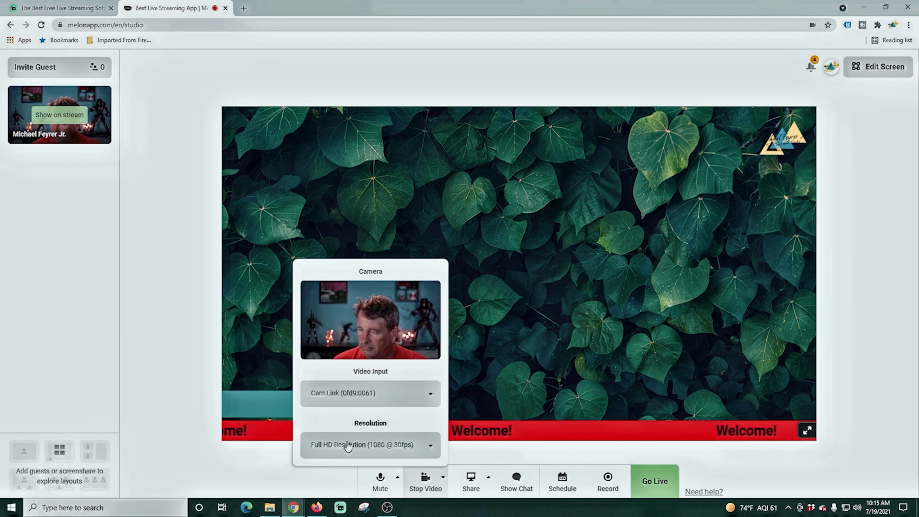
{"action": "left_click", "coordinate": [427, 450]}
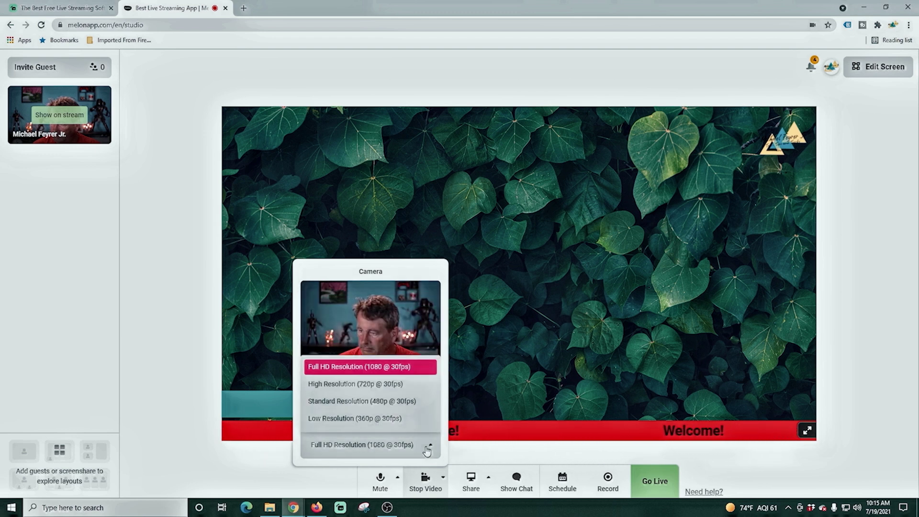
{"action": "left_click", "coordinate": [323, 463]}
{"action": "left_click", "coordinate": [303, 472]}
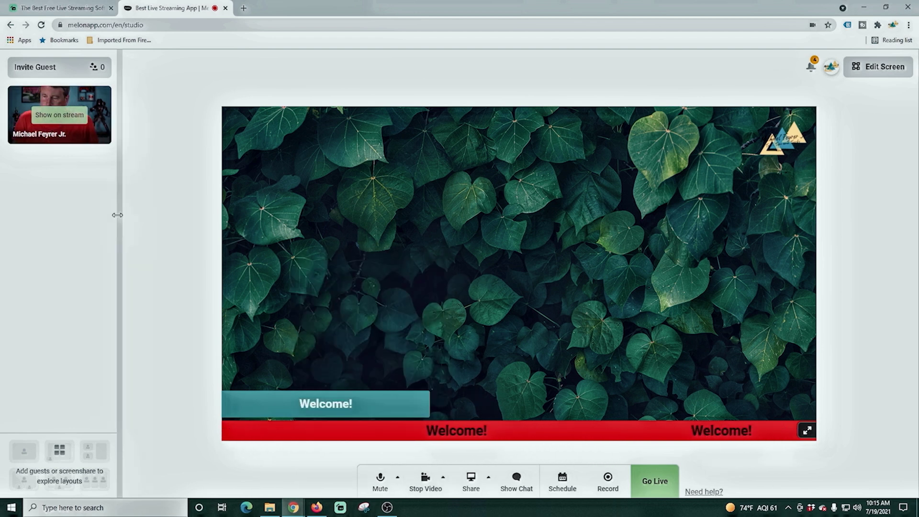
{"action": "left_click", "coordinate": [397, 478]}
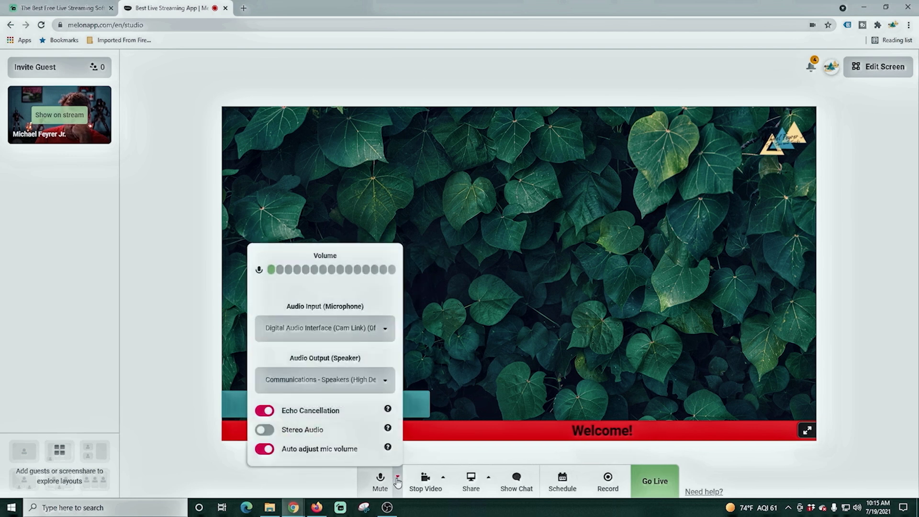
Review the microphone and speaker lists, keeping Cam Link as the microphone
{"action": "left_click", "coordinate": [385, 330]}
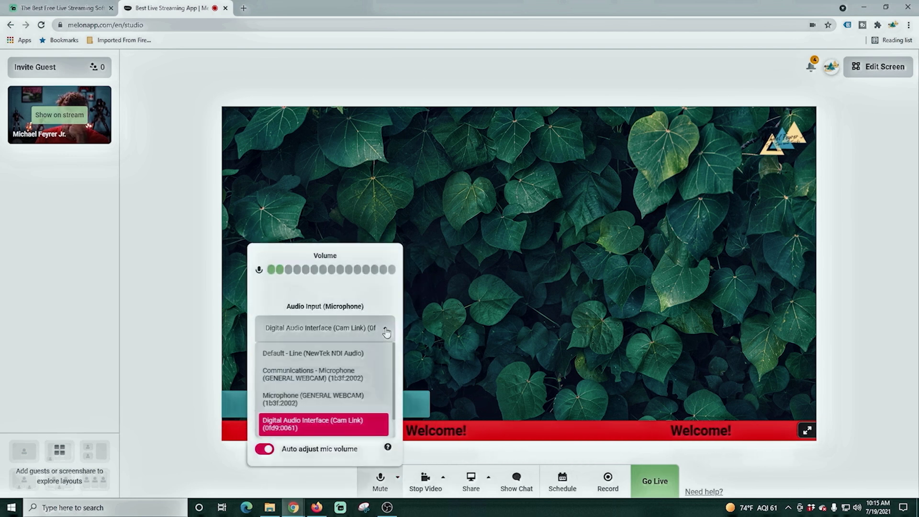
{"action": "scroll", "coordinate": [368, 390], "scroll_direction": "down", "scroll_amount": 1}
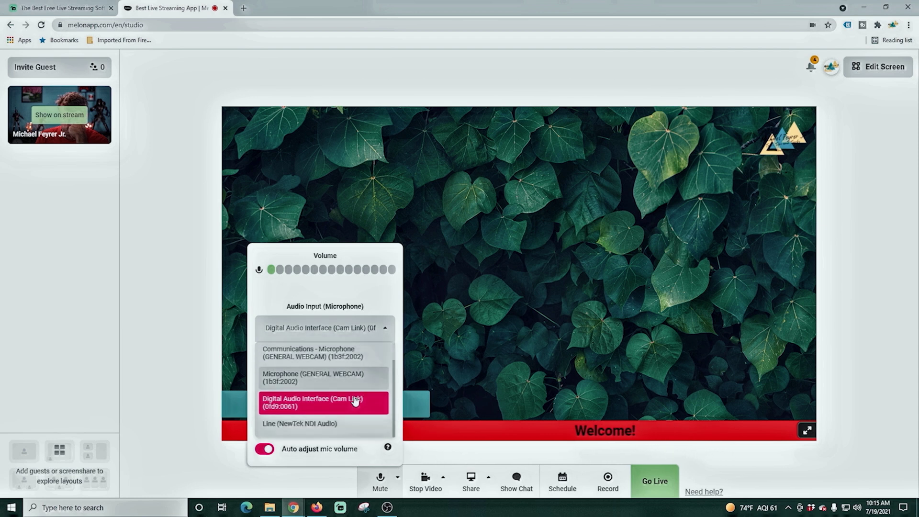
{"action": "scroll", "coordinate": [320, 410], "scroll_direction": "up", "scroll_amount": 1}
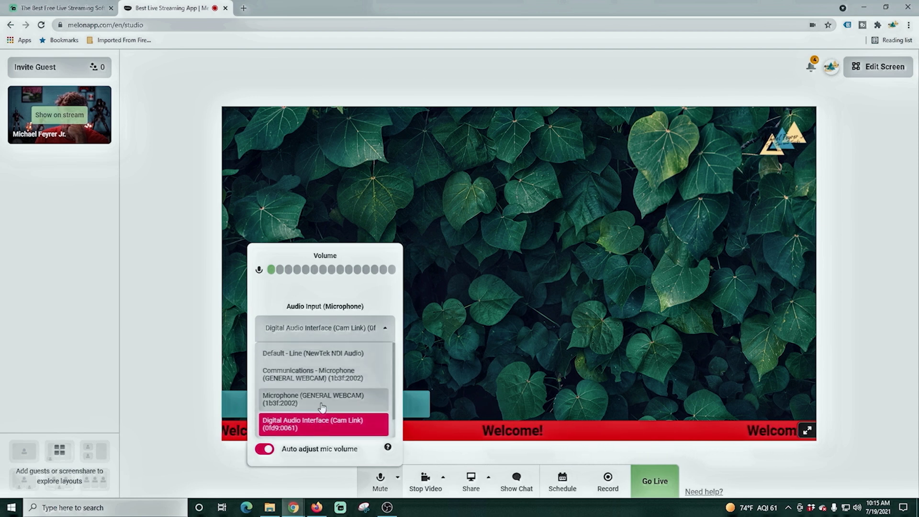
{"action": "left_click", "coordinate": [339, 294]}
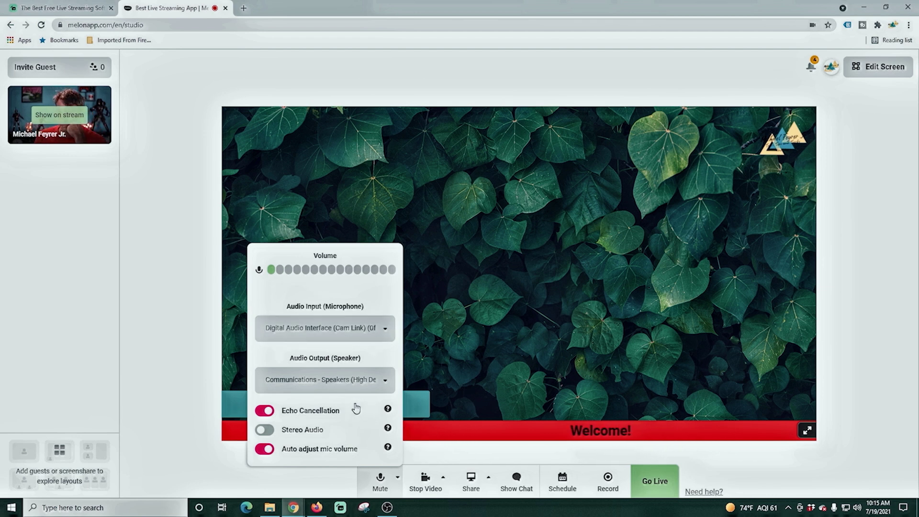
{"action": "left_click", "coordinate": [384, 381]}
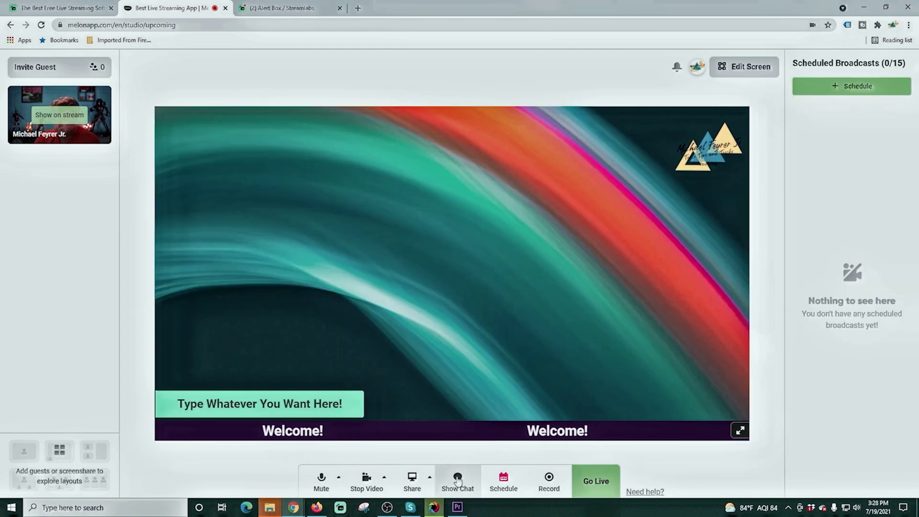
Show the chat panel and switch between the Private and Stream chat tabs
{"action": "left_click", "coordinate": [457, 478]}
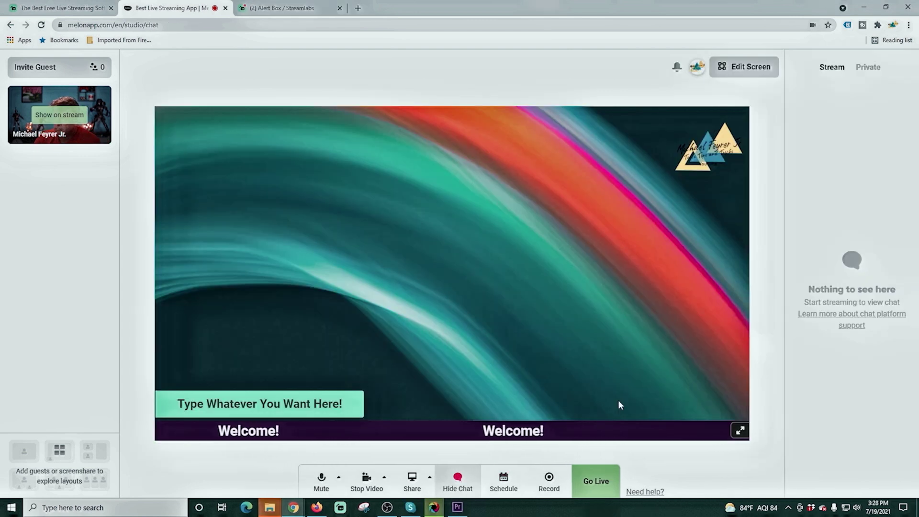
{"action": "left_click", "coordinate": [867, 67]}
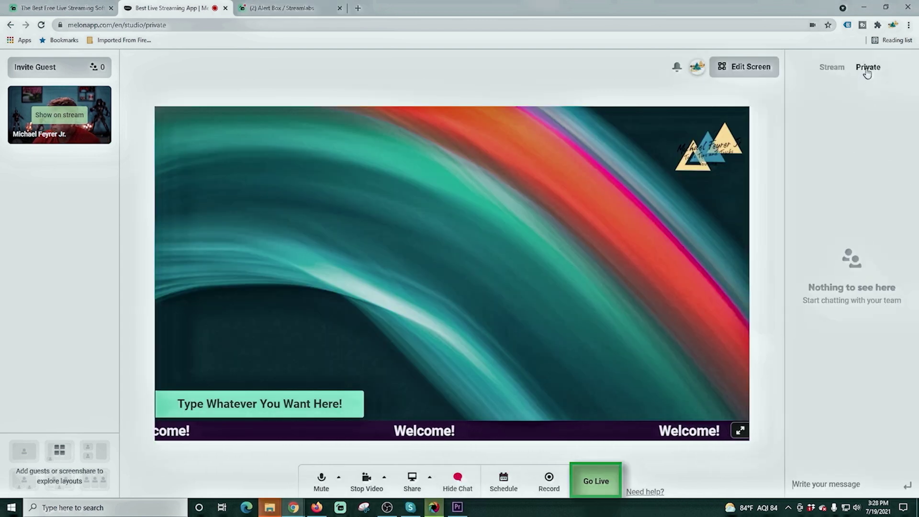
{"action": "left_click", "coordinate": [832, 69]}
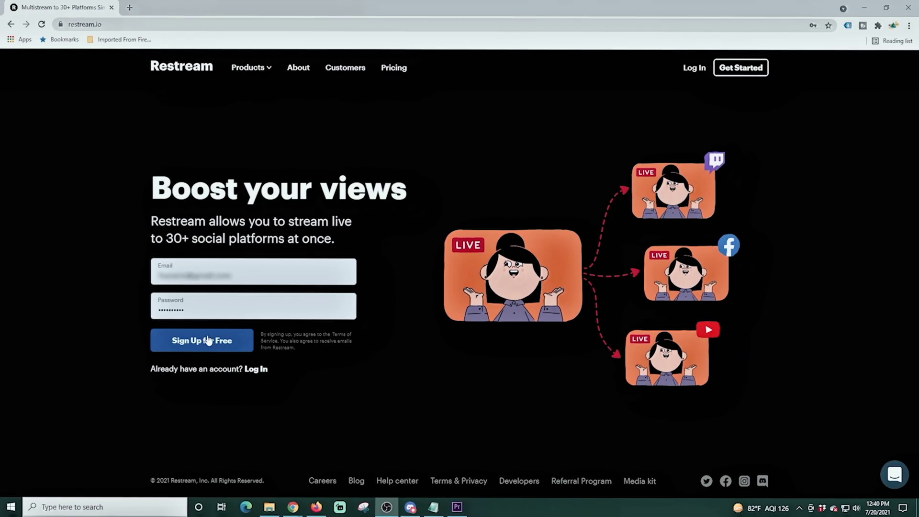
Log in to Restream with the saved credentials and start adding a new channel
{"action": "left_click", "coordinate": [711, 71]}
{"action": "left_click", "coordinate": [147, 300]}
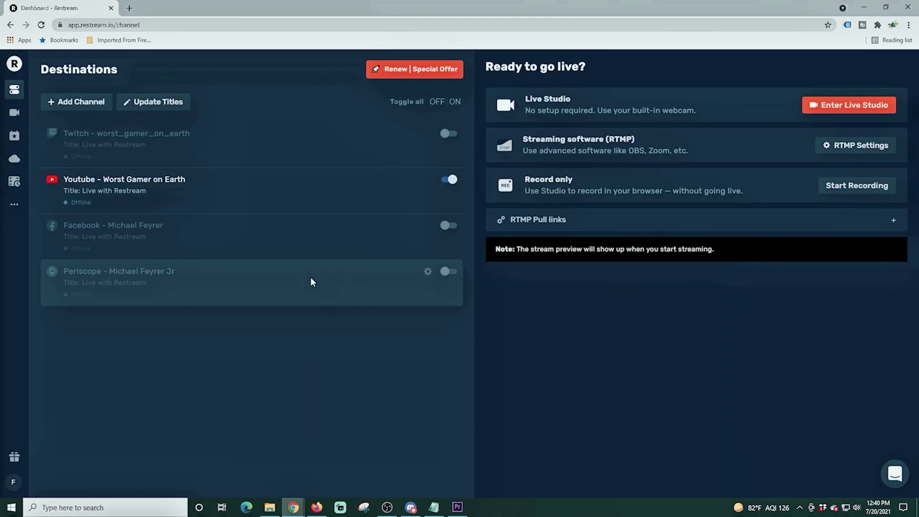
{"action": "left_click", "coordinate": [82, 107]}
{"action": "scroll", "coordinate": [459, 158], "scroll_direction": "down", "scroll_amount": 3}
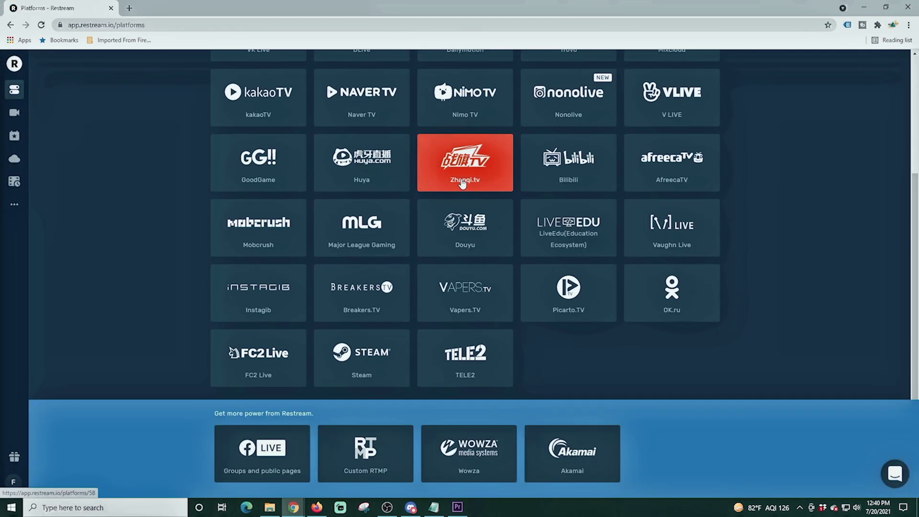
{"action": "scroll", "coordinate": [460, 330], "scroll_direction": "up", "scroll_amount": 3}
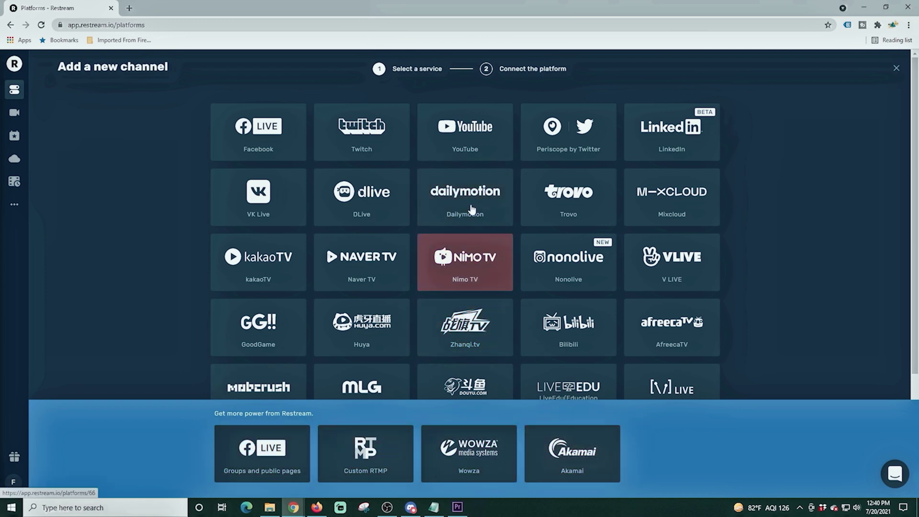
Connect another YouTube account as a destination with privacy set to private, and save it
{"action": "left_click", "coordinate": [465, 132]}
{"action": "left_click", "coordinate": [297, 132]}
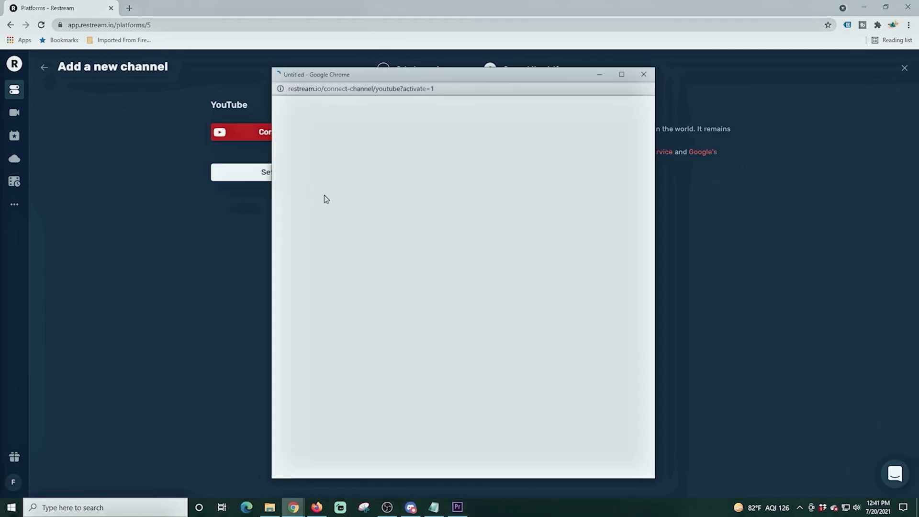
{"action": "left_click", "coordinate": [421, 273]}
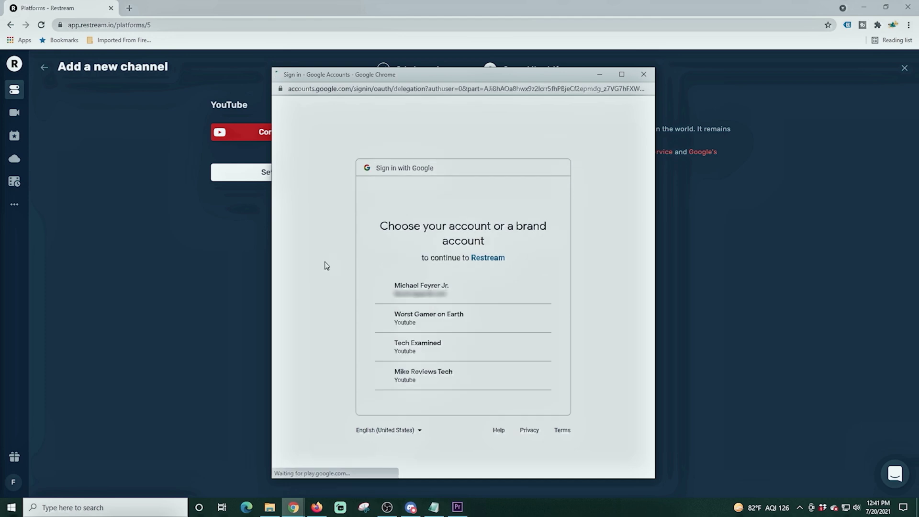
{"action": "left_click", "coordinate": [416, 287]}
{"action": "scroll", "coordinate": [421, 292], "scroll_direction": "down", "scroll_amount": 2}
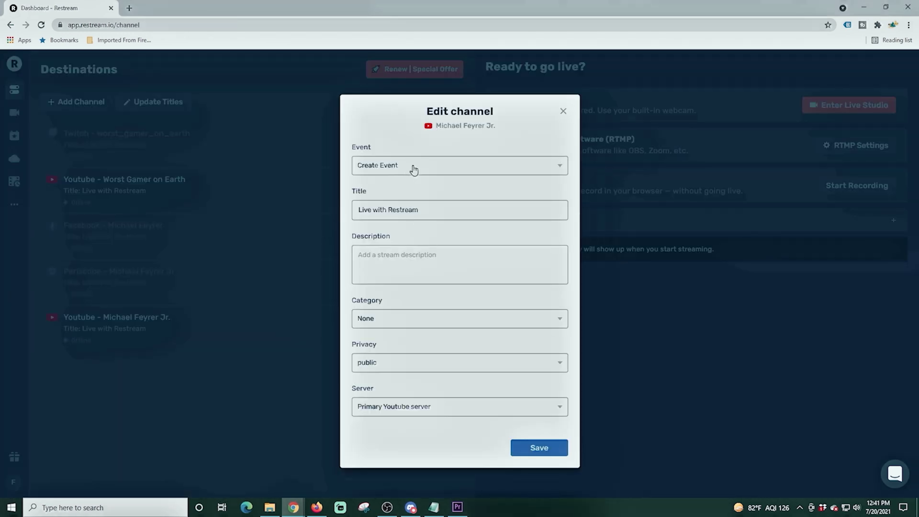
{"action": "left_click", "coordinate": [562, 365]}
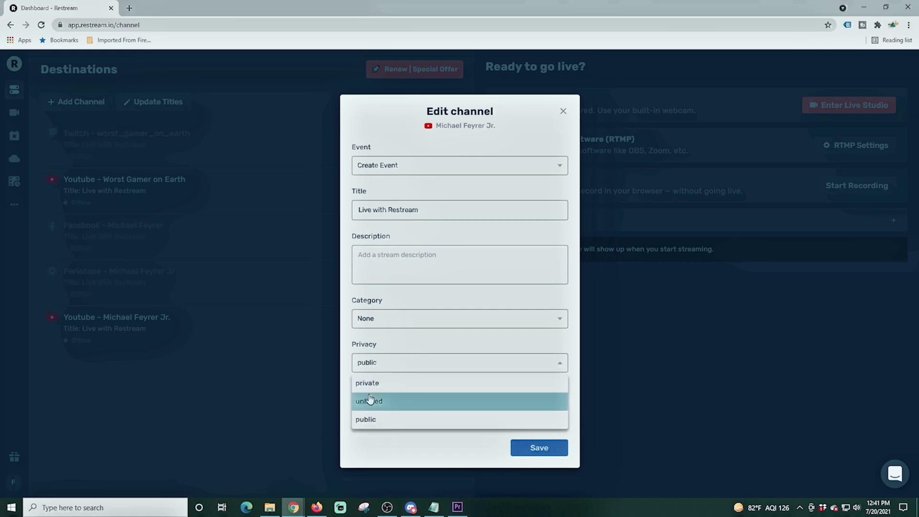
{"action": "left_click", "coordinate": [371, 400]}
{"action": "left_click", "coordinate": [528, 450]}
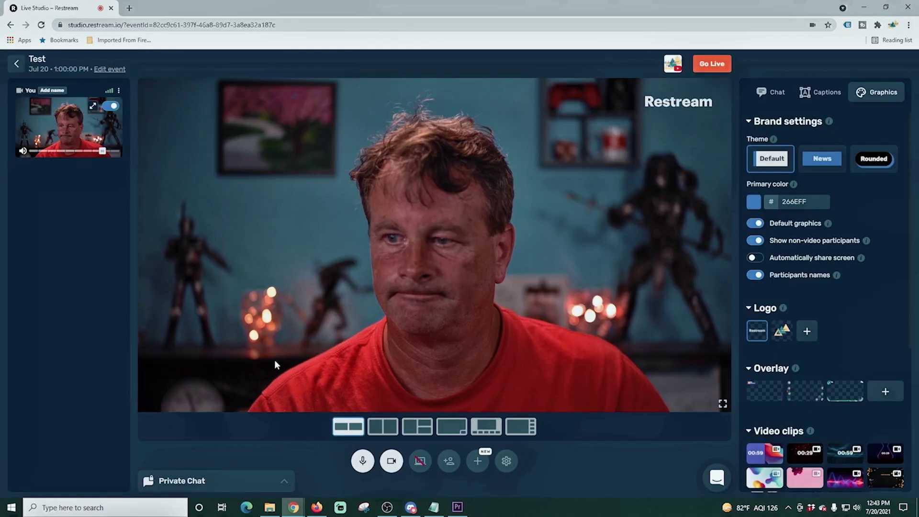
{"action": "left_click", "coordinate": [392, 460]}
{"action": "left_click", "coordinate": [391, 460]}
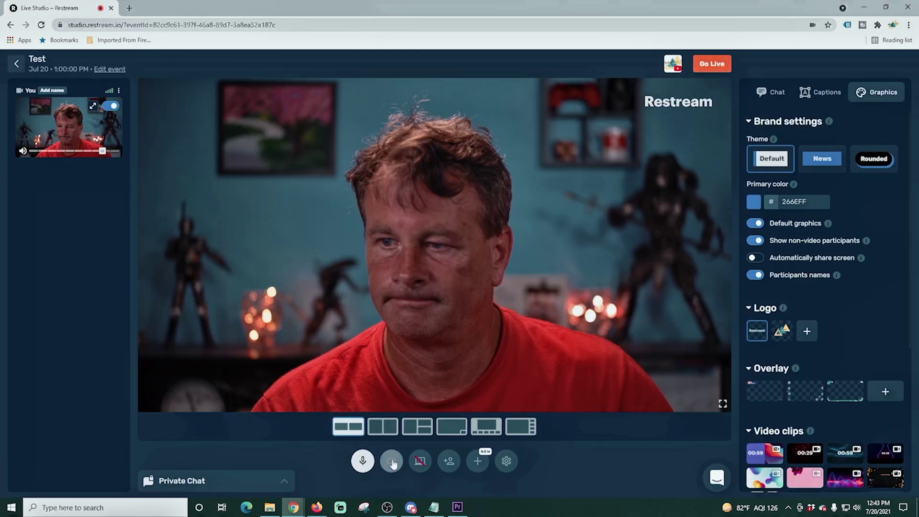
{"action": "left_click", "coordinate": [507, 460]}
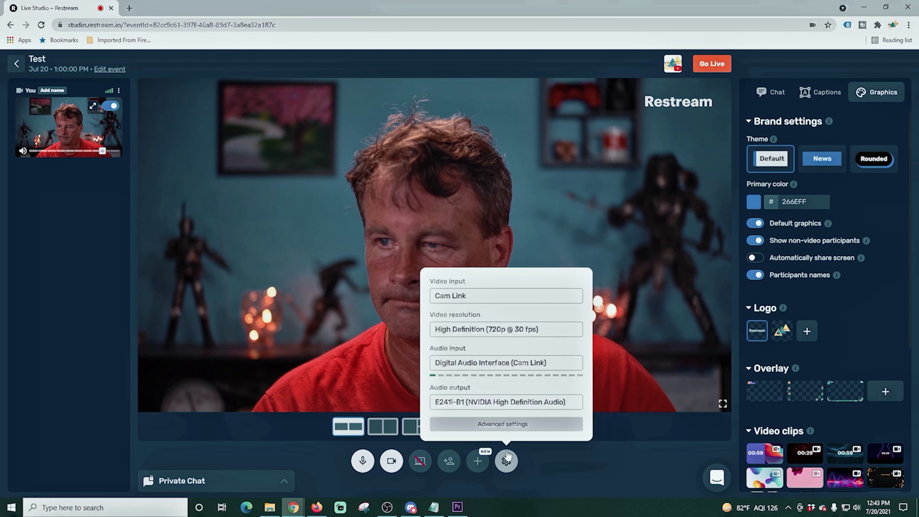
{"action": "left_click", "coordinate": [478, 297]}
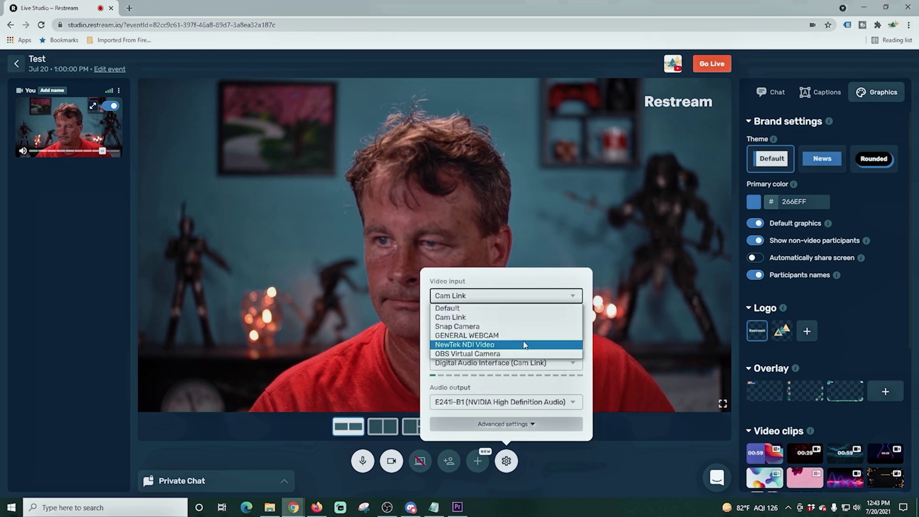
{"action": "left_click", "coordinate": [488, 316]}
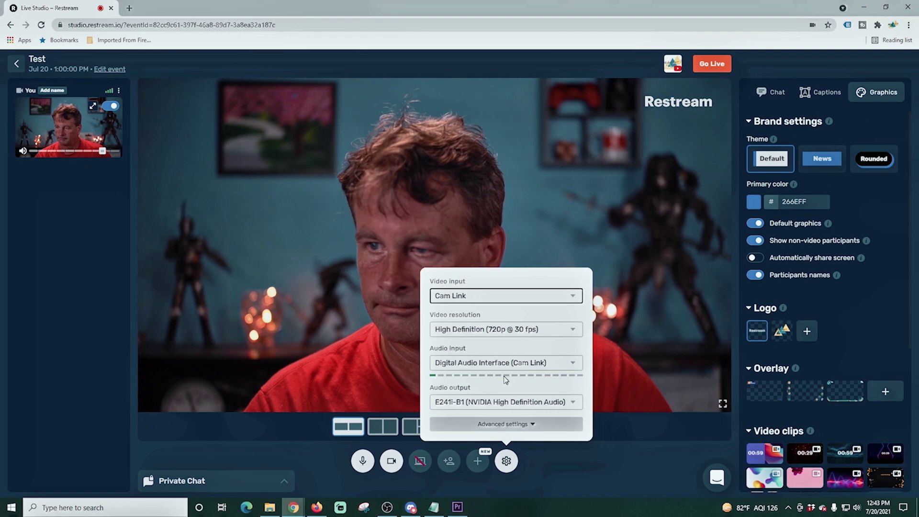
{"action": "left_click", "coordinate": [536, 330]}
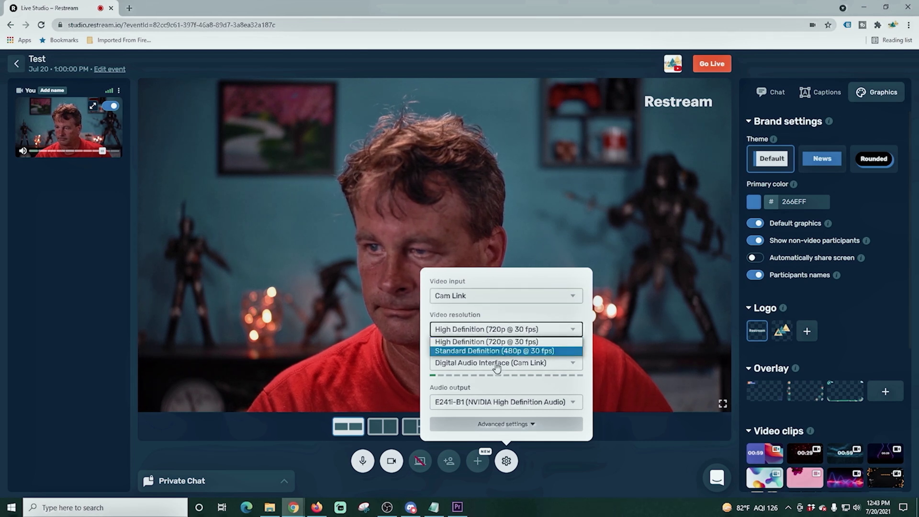
{"action": "left_click", "coordinate": [553, 384]}
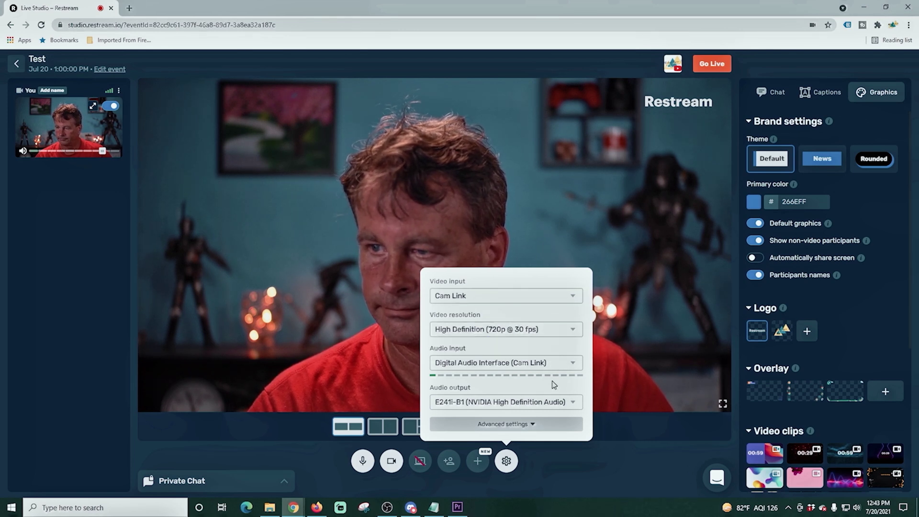
{"action": "left_click", "coordinate": [508, 367]}
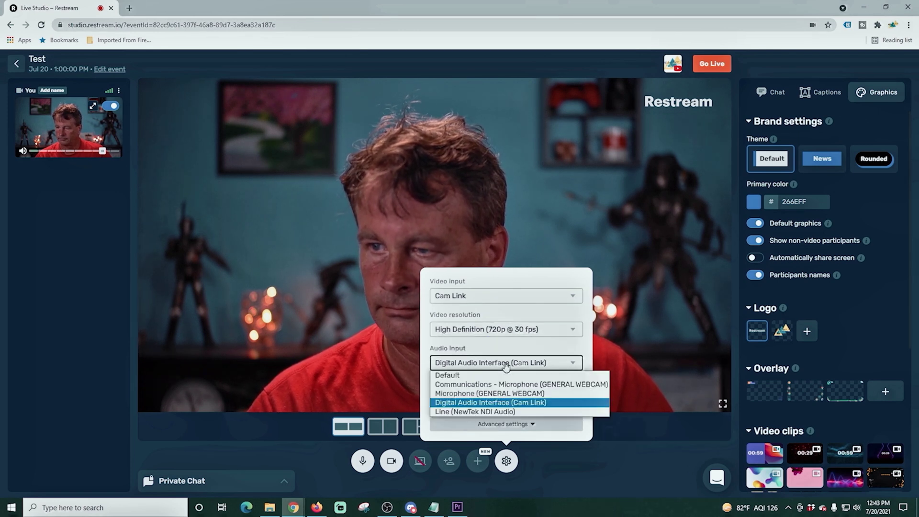
{"action": "left_click", "coordinate": [498, 403]}
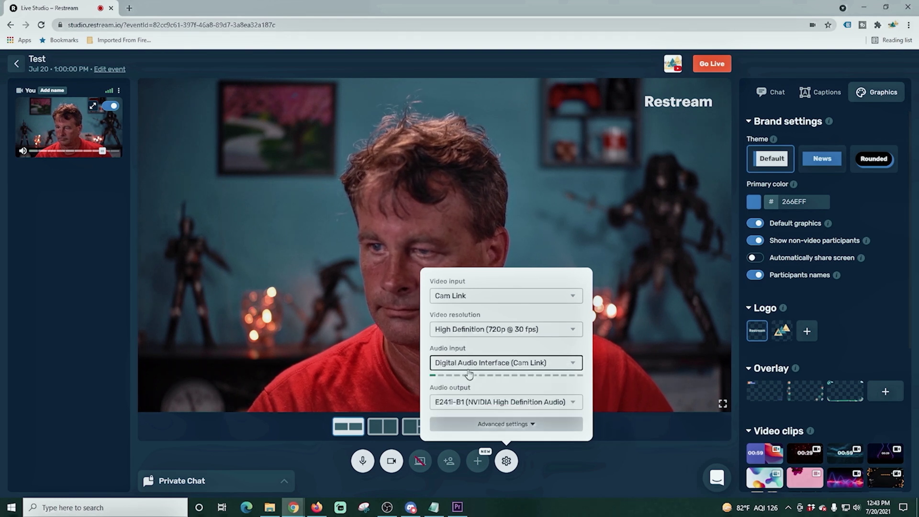
{"action": "left_click", "coordinate": [494, 403]}
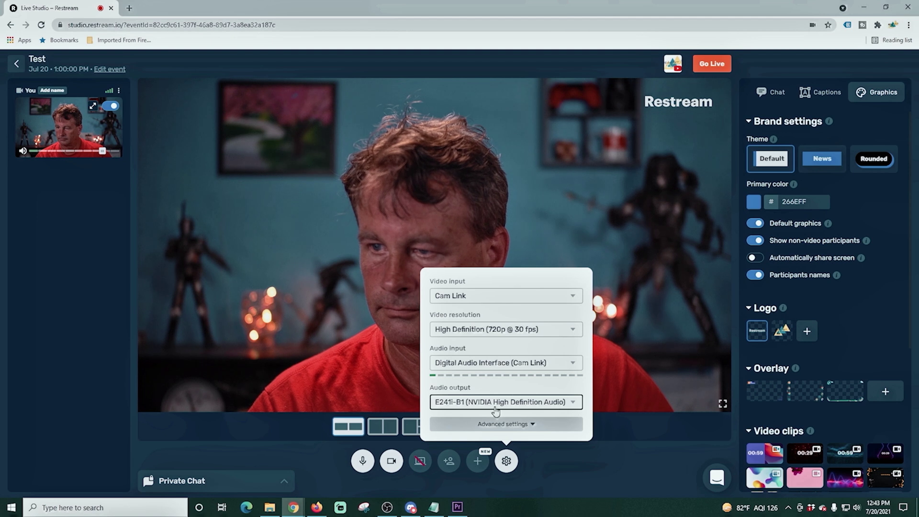
{"action": "left_click", "coordinate": [574, 403]}
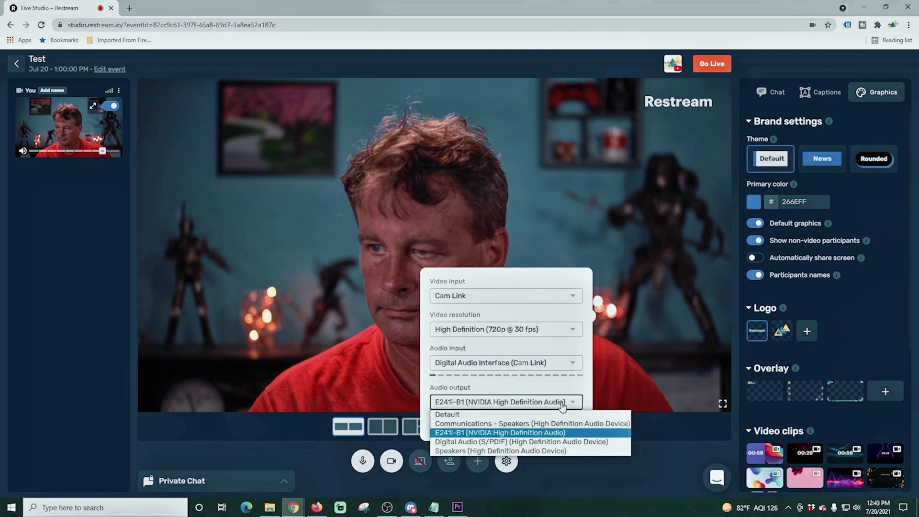
{"action": "left_click", "coordinate": [539, 380]}
{"action": "left_click", "coordinate": [512, 423]}
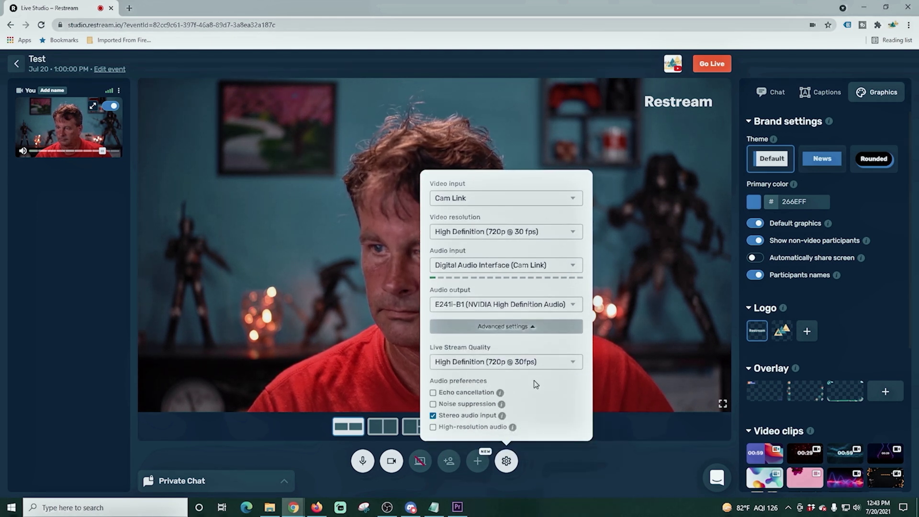
{"action": "mouse_move", "coordinate": [500, 393]}
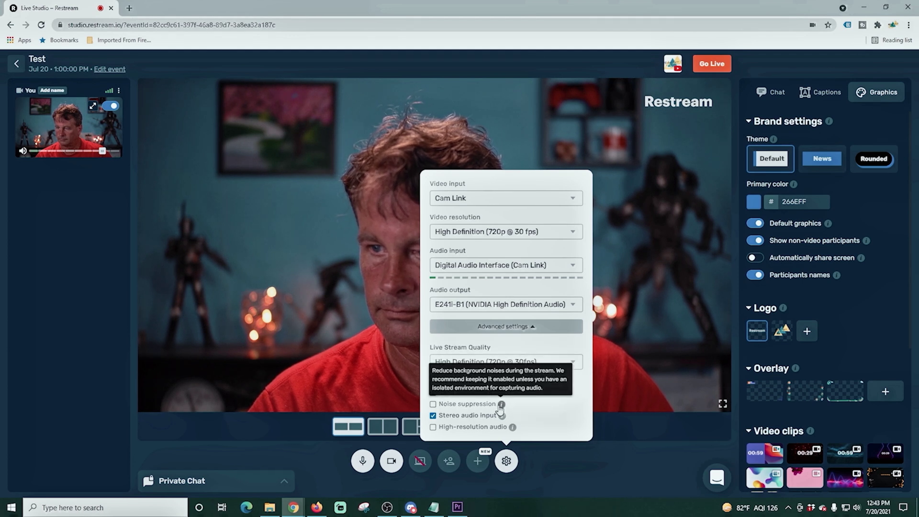
{"action": "mouse_move", "coordinate": [511, 428]}
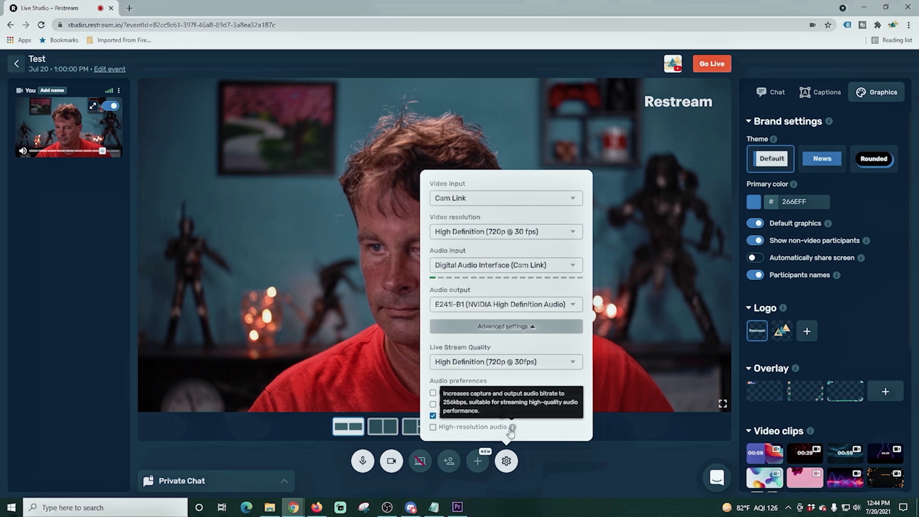
{"action": "left_click", "coordinate": [432, 260]}
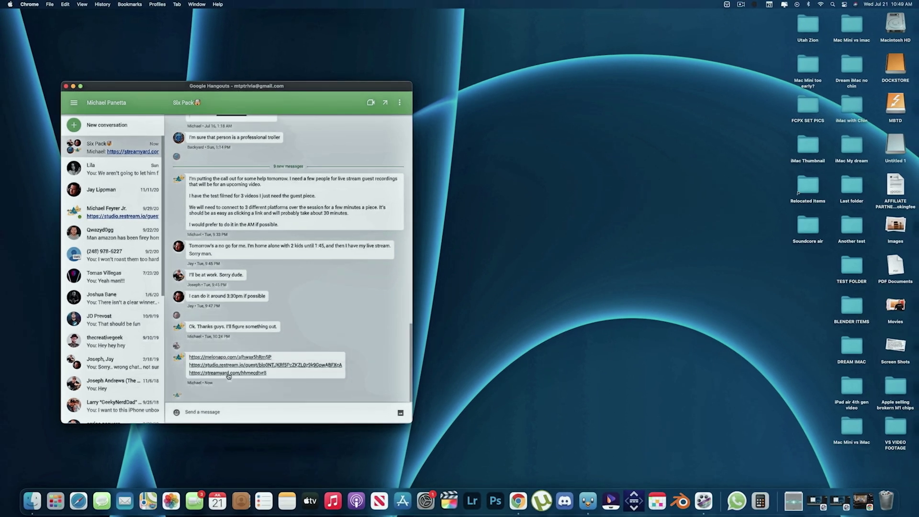
Open the StreamYard guest link, allow mic and camera access, and enter the guest's display name
{"action": "left_click", "coordinate": [214, 382]}
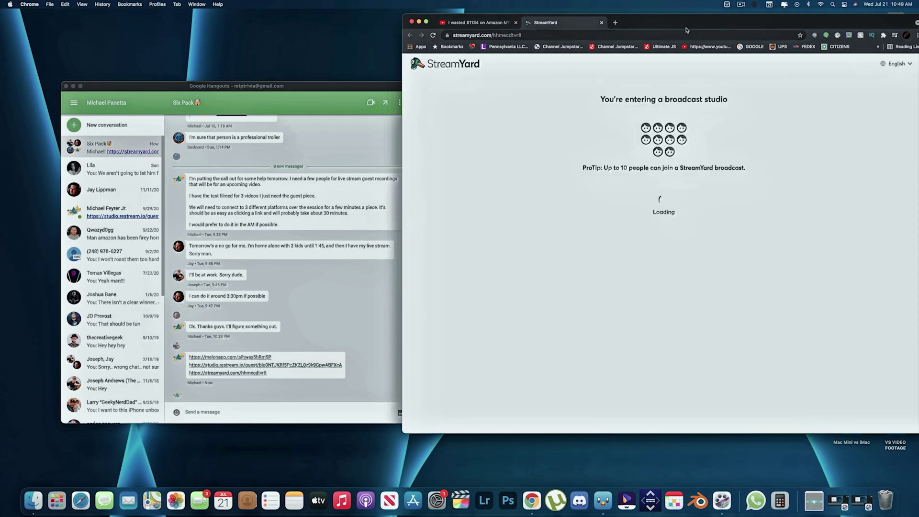
{"action": "left_click_drag", "start_coordinate": [687, 30], "coordinate": [469, 26]}
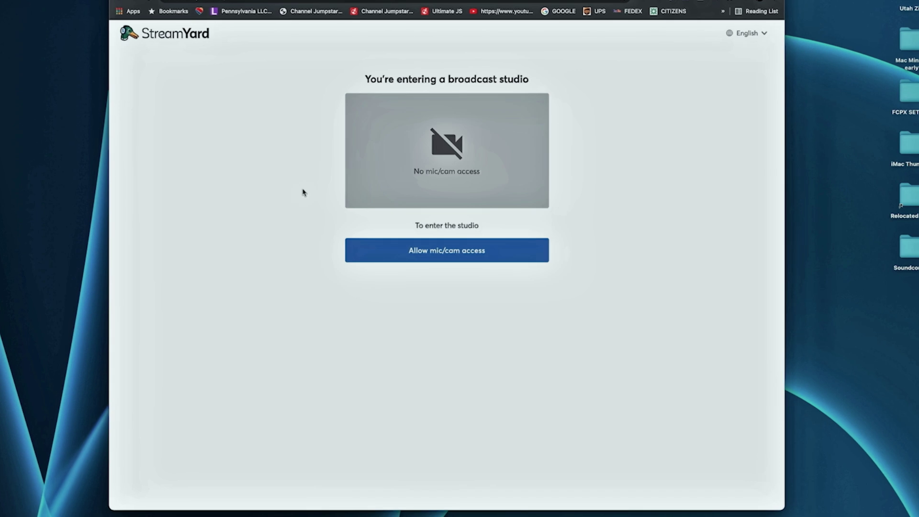
{"action": "left_click", "coordinate": [456, 251]}
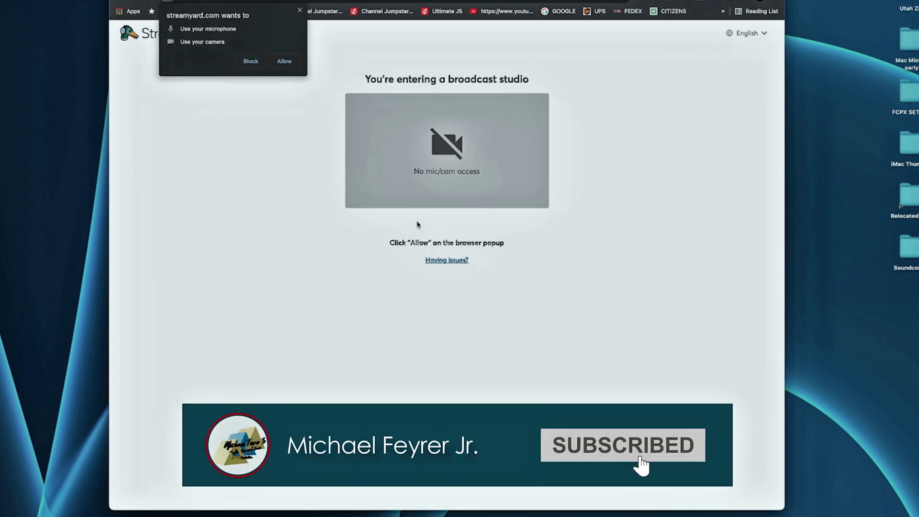
{"action": "left_click", "coordinate": [283, 62]}
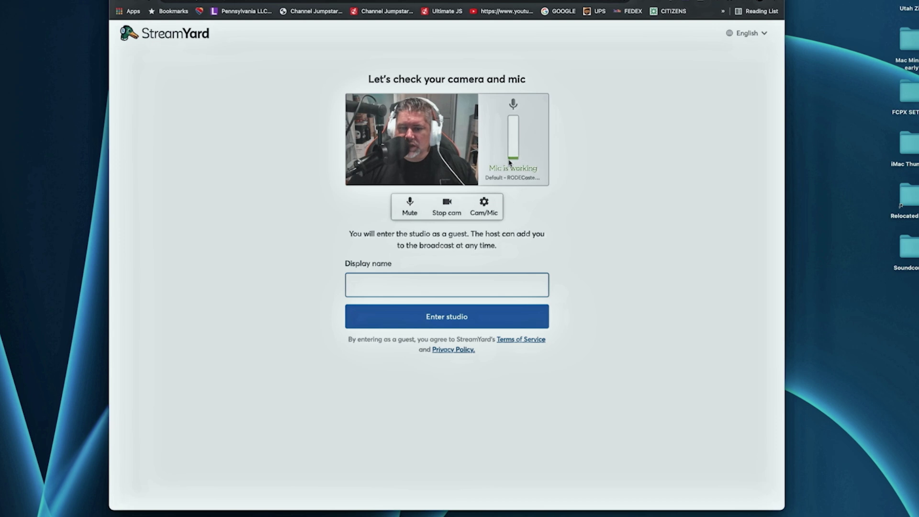
{"action": "type", "text": "Michae"}
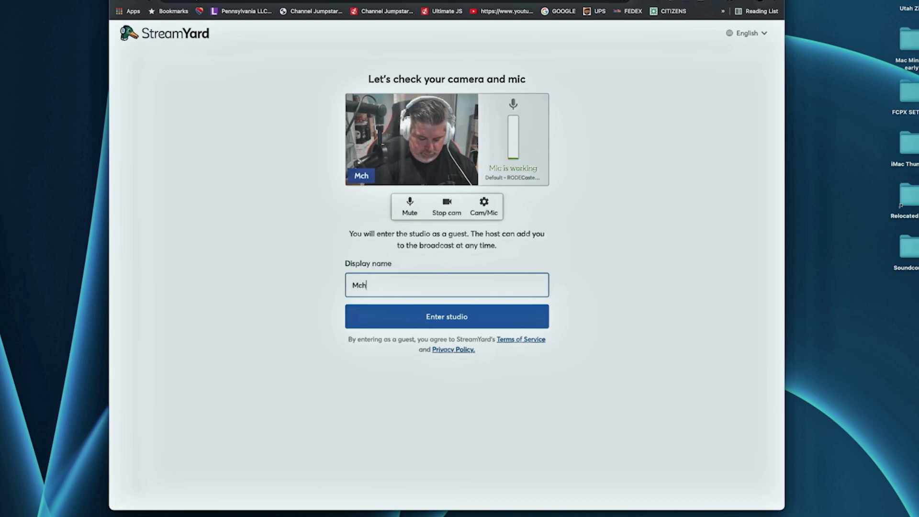
{"action": "type", "text": "l R"}
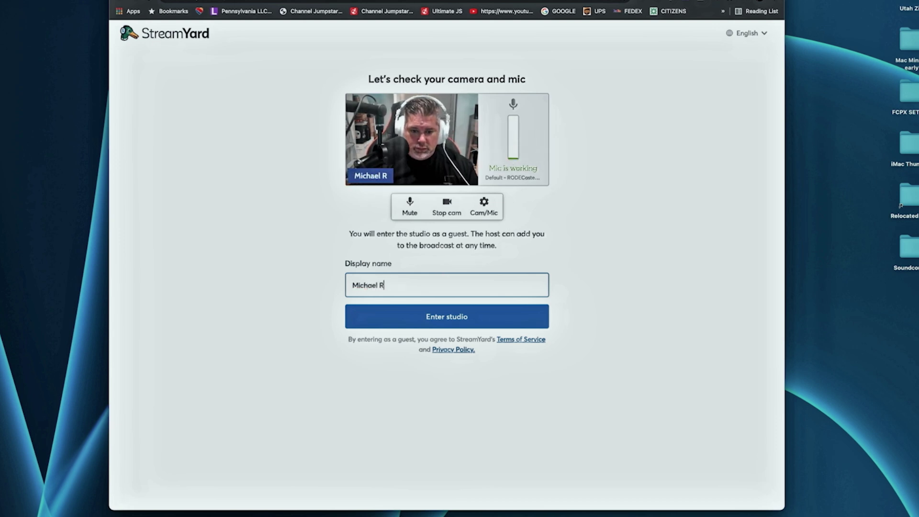
{"action": "key", "text": "BackSpace"}
{"action": "type", "text": "T"}
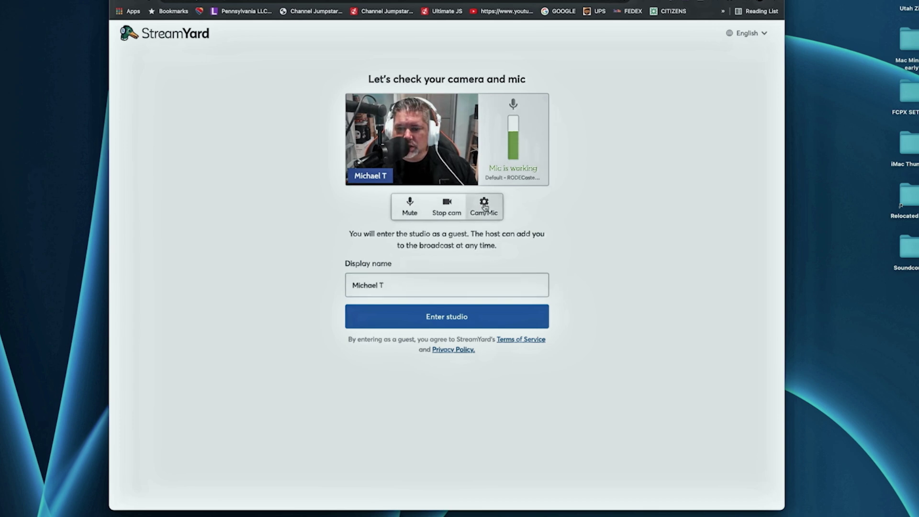
Set the guest camera resolution to High Definition (720p) in the Cam/Mic settings
{"action": "left_click", "coordinate": [484, 206]}
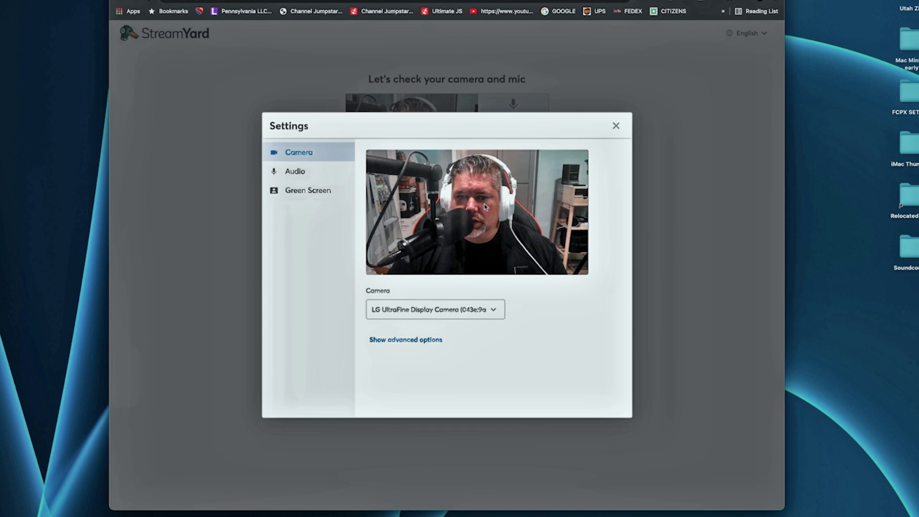
{"action": "left_click", "coordinate": [304, 177]}
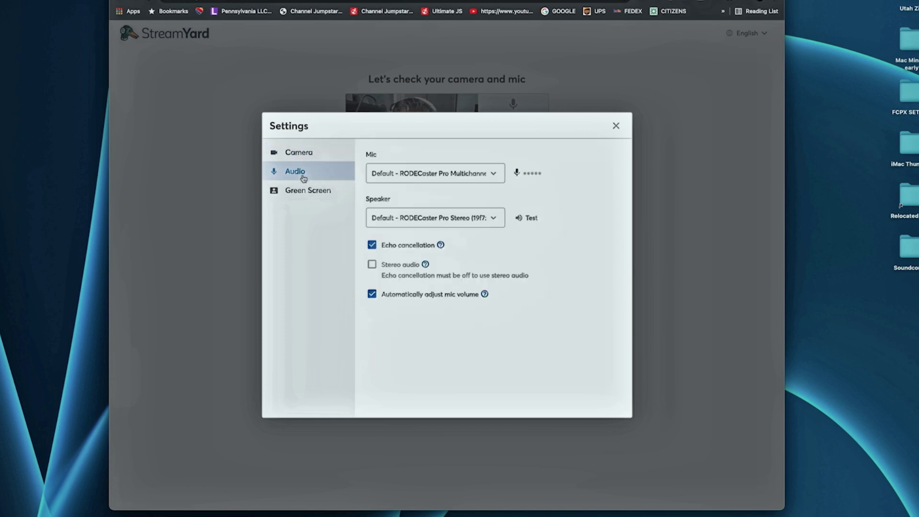
{"action": "left_click", "coordinate": [307, 191]}
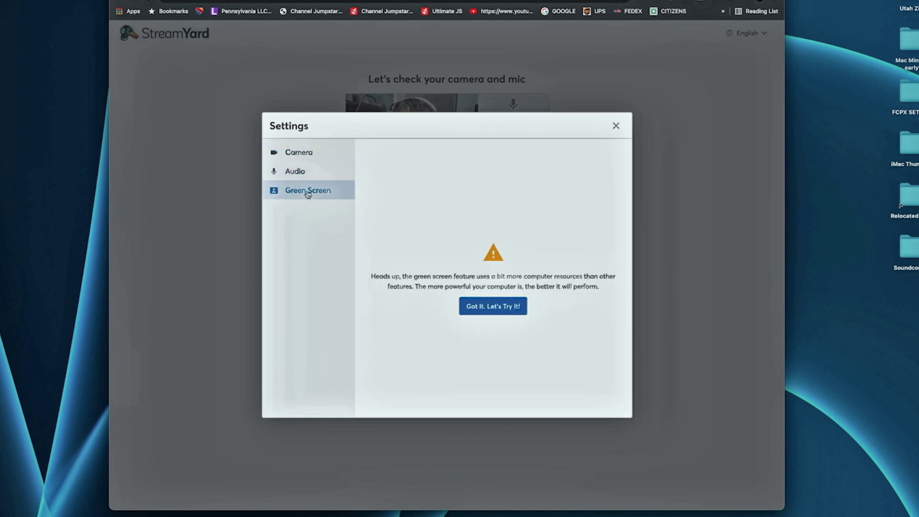
{"action": "left_click", "coordinate": [299, 152]}
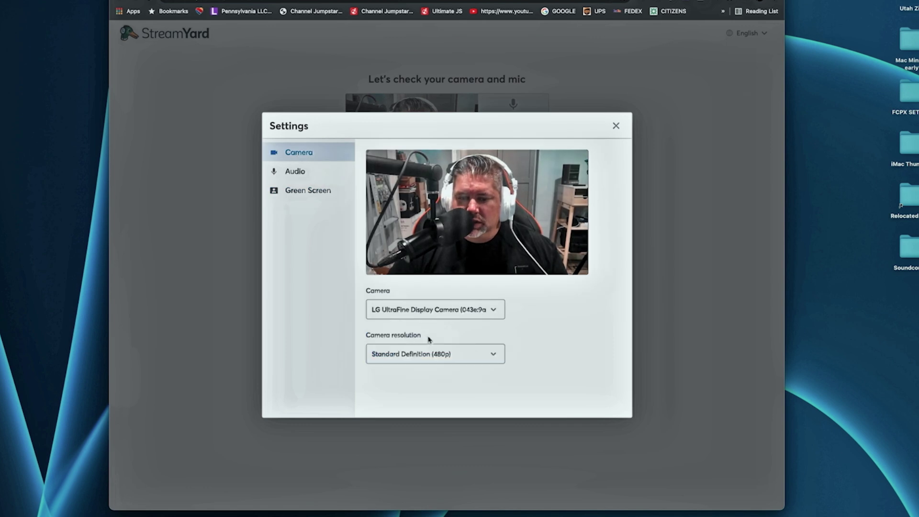
{"action": "left_click", "coordinate": [430, 354]}
{"action": "left_click", "coordinate": [421, 340]}
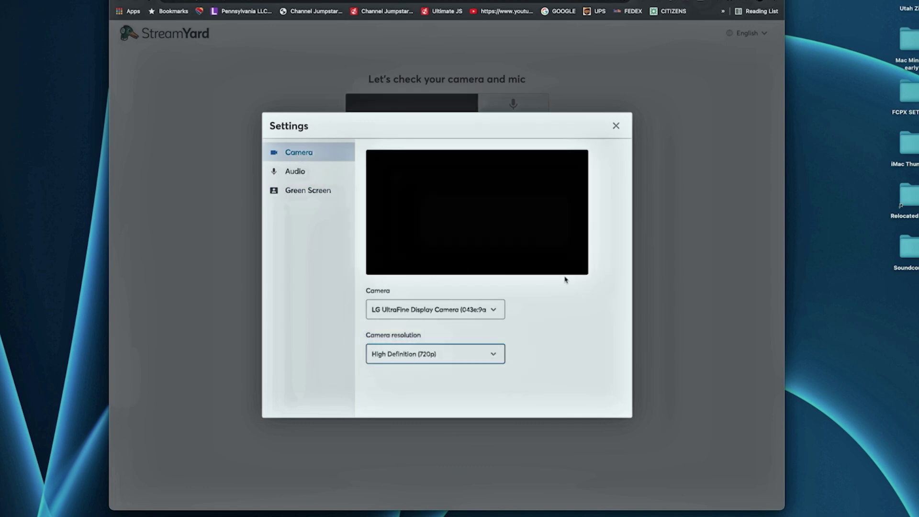
{"action": "left_click", "coordinate": [615, 126]}
Enter the studio as a guest and add all three guests to the stage
{"action": "left_click", "coordinate": [448, 317]}
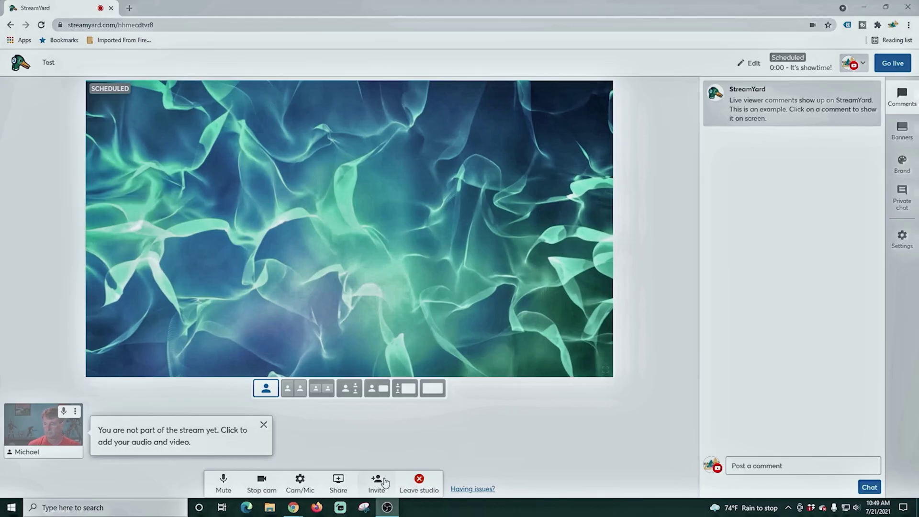
{"action": "left_click", "coordinate": [378, 483]}
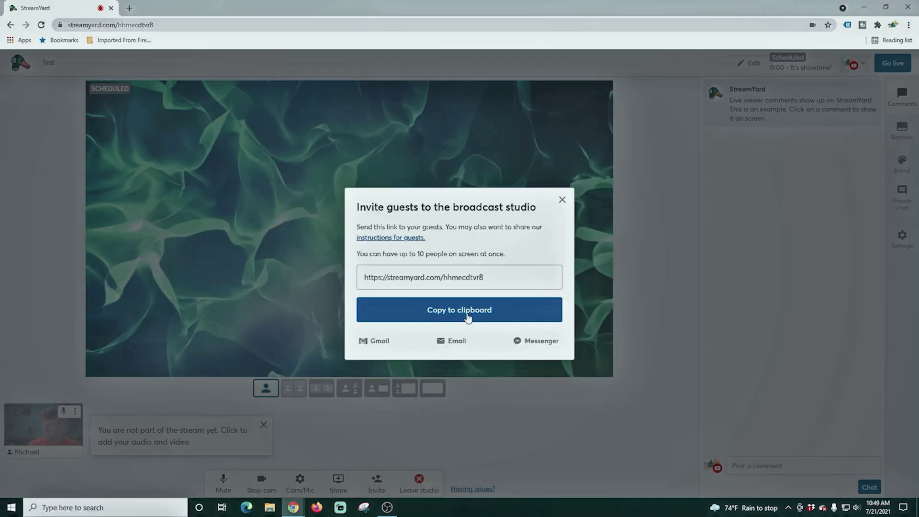
{"action": "left_click", "coordinate": [562, 200]}
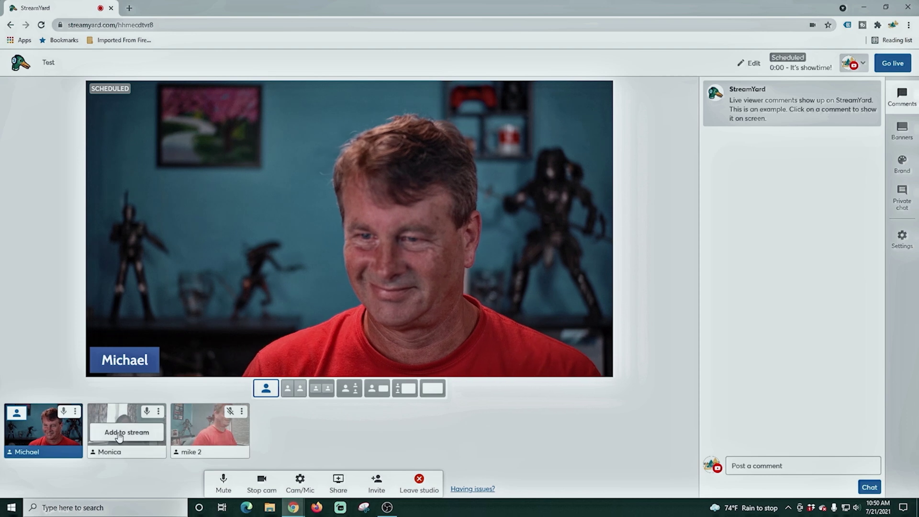
{"action": "left_click", "coordinate": [119, 433]}
{"action": "mouse_move", "coordinate": [215, 437]}
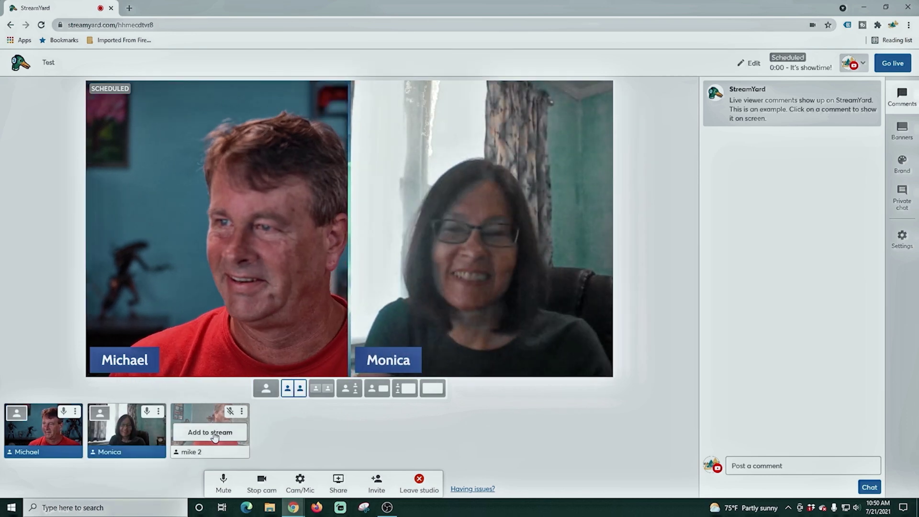
{"action": "left_click", "coordinate": [215, 434]}
{"action": "left_click", "coordinate": [129, 433]}
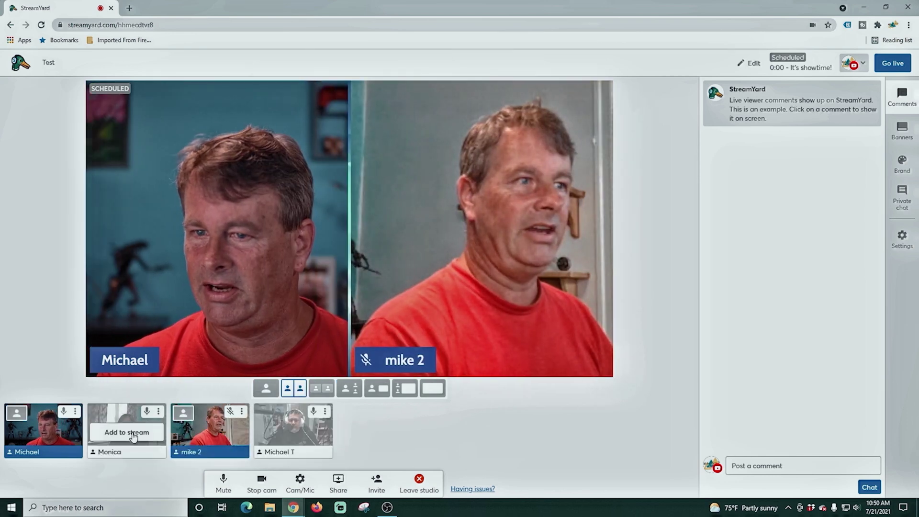
{"action": "left_click", "coordinate": [129, 433]}
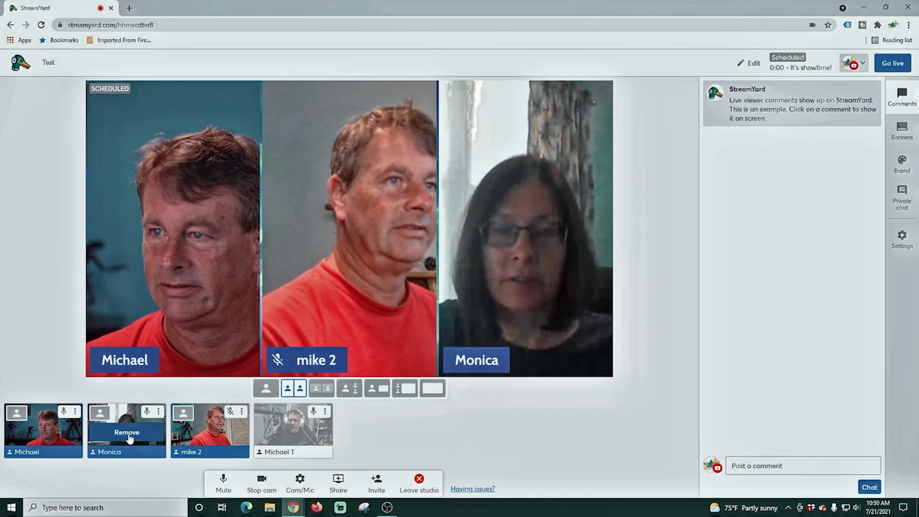
{"action": "left_click", "coordinate": [300, 431]}
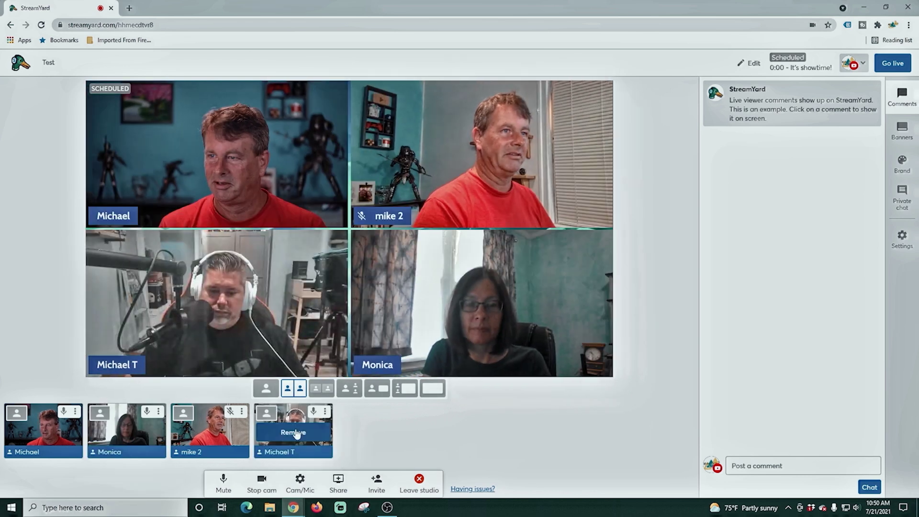
Try the single, grid and small-grid layouts, then use the sidebar layout with the headset guest as main tile
{"action": "left_click", "coordinate": [267, 390]}
{"action": "left_click", "coordinate": [293, 388]}
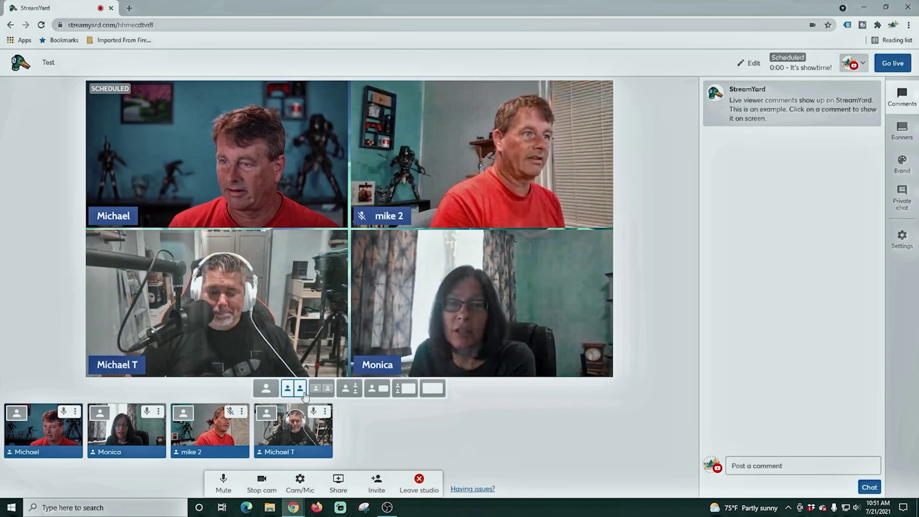
{"action": "left_click", "coordinate": [322, 392]}
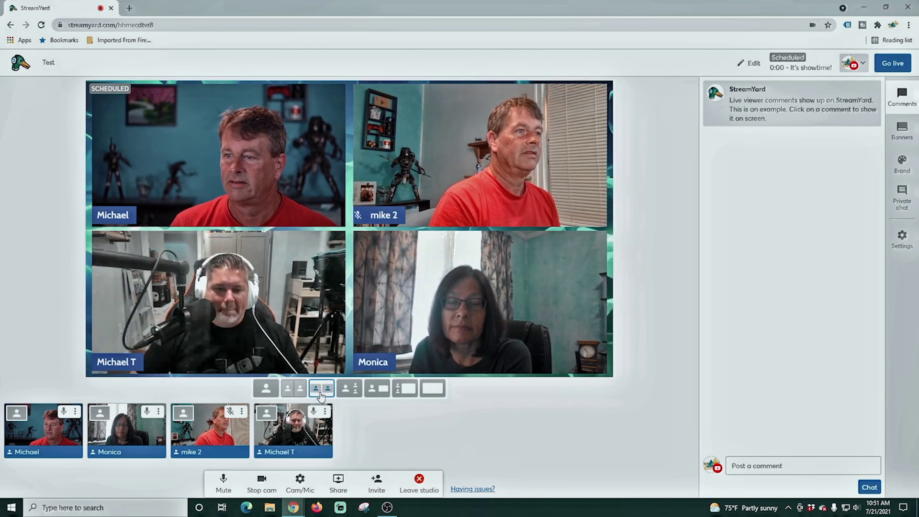
{"action": "left_click", "coordinate": [348, 390]}
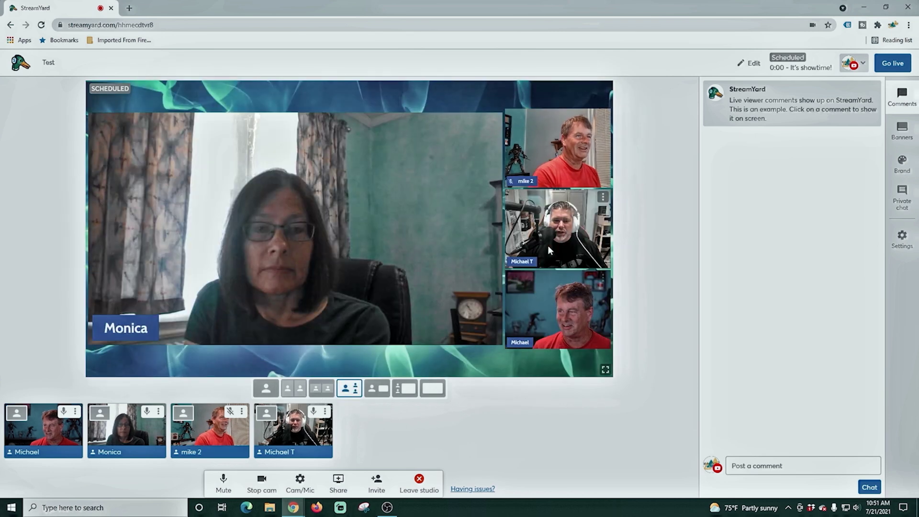
{"action": "left_click_drag", "start_coordinate": [466, 233], "coordinate": [290, 245]}
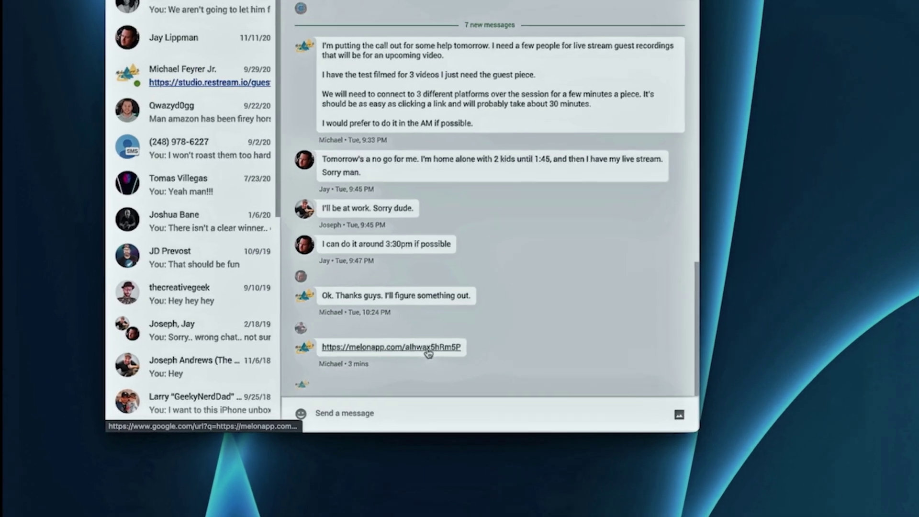
Open the Melon invite link, grant microphone and camera access, and enter the guest's display name
{"action": "left_click", "coordinate": [418, 351]}
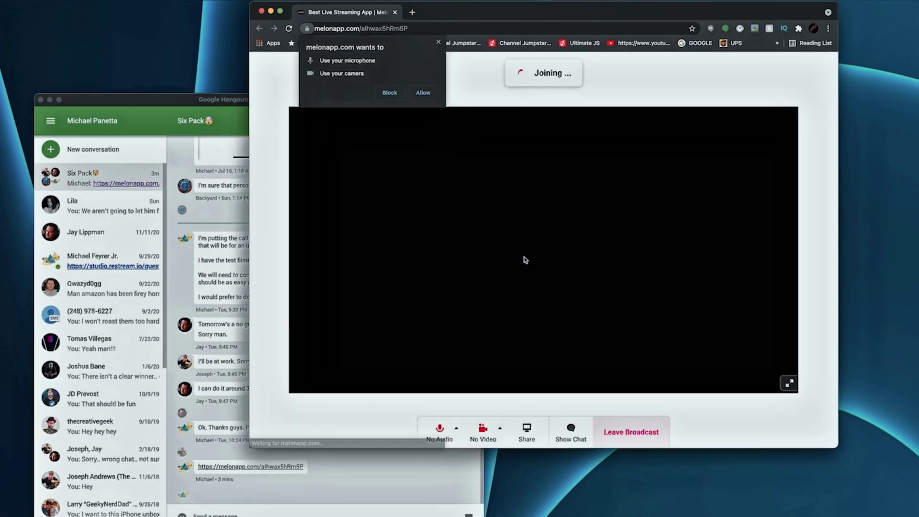
{"action": "left_click", "coordinate": [423, 93]}
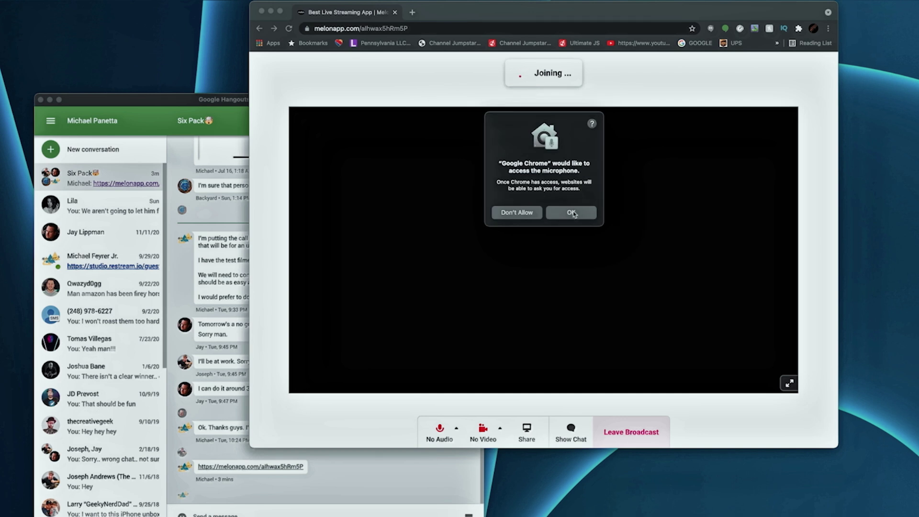
{"action": "left_click", "coordinate": [571, 212]}
{"action": "left_click", "coordinate": [572, 212]}
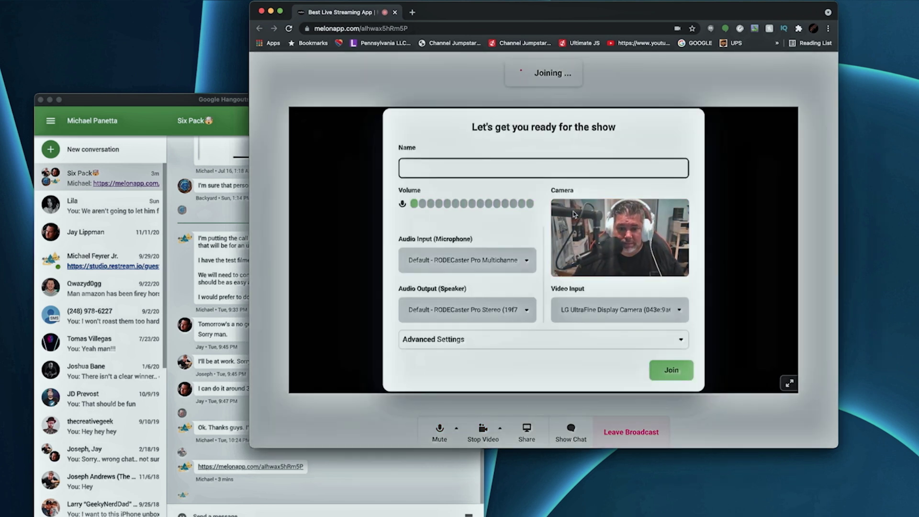
{"action": "type", "text": "Micha"}
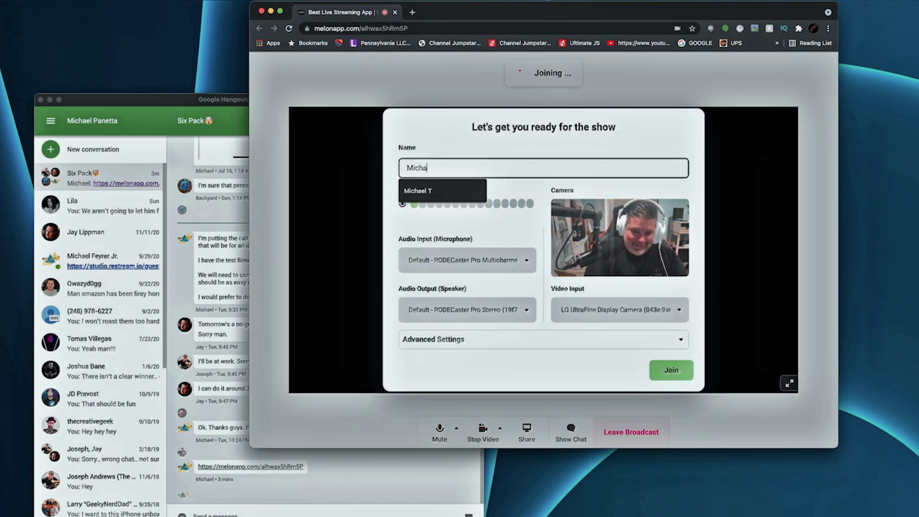
{"action": "type", "text": "el T"}
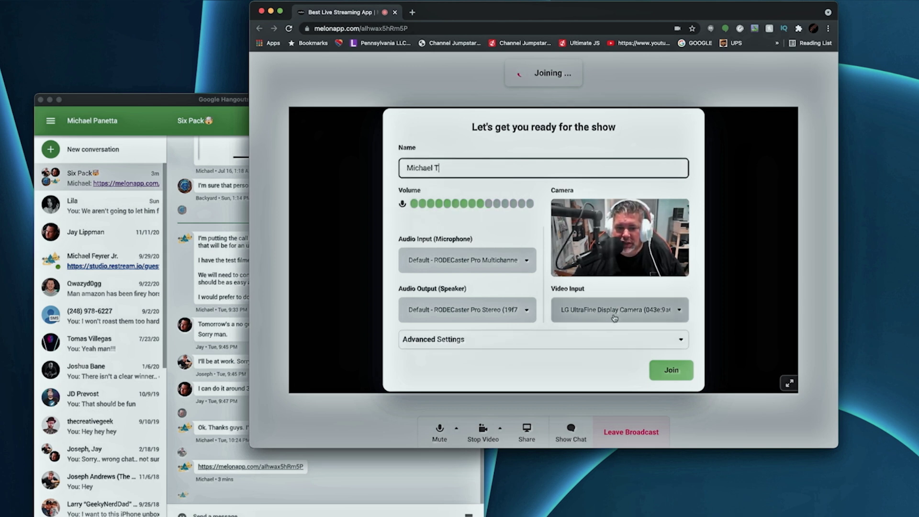
Choose High Resolution video under Advanced Settings and join the broadcast
{"action": "left_click", "coordinate": [477, 338]}
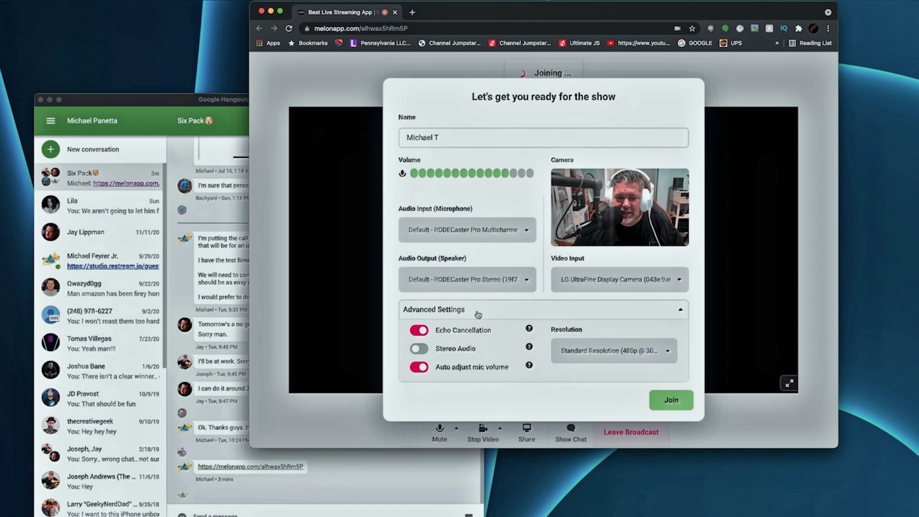
{"action": "left_click", "coordinate": [419, 350]}
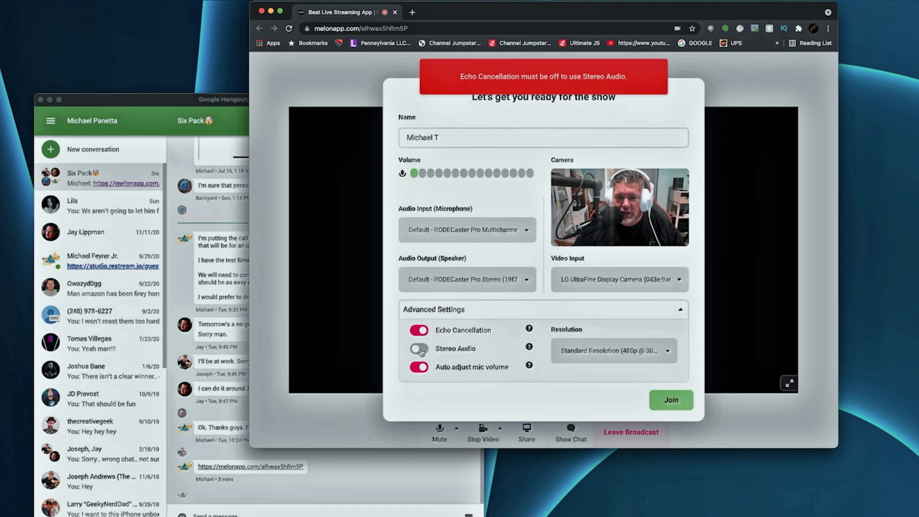
{"action": "left_click", "coordinate": [666, 352]}
{"action": "left_click", "coordinate": [636, 293]}
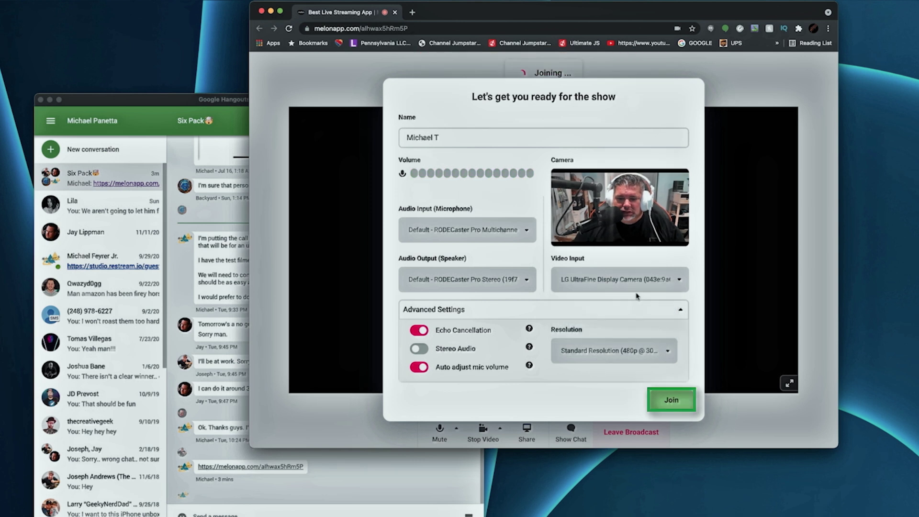
{"action": "left_click", "coordinate": [671, 400]}
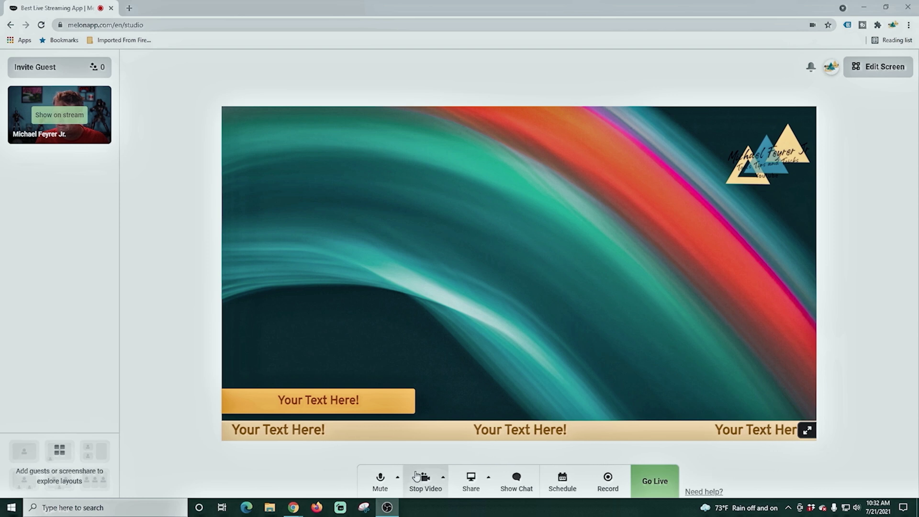
Put the host and two guests on stream, trying the framed side-by-side and two-over-one layouts
{"action": "left_click", "coordinate": [95, 68]}
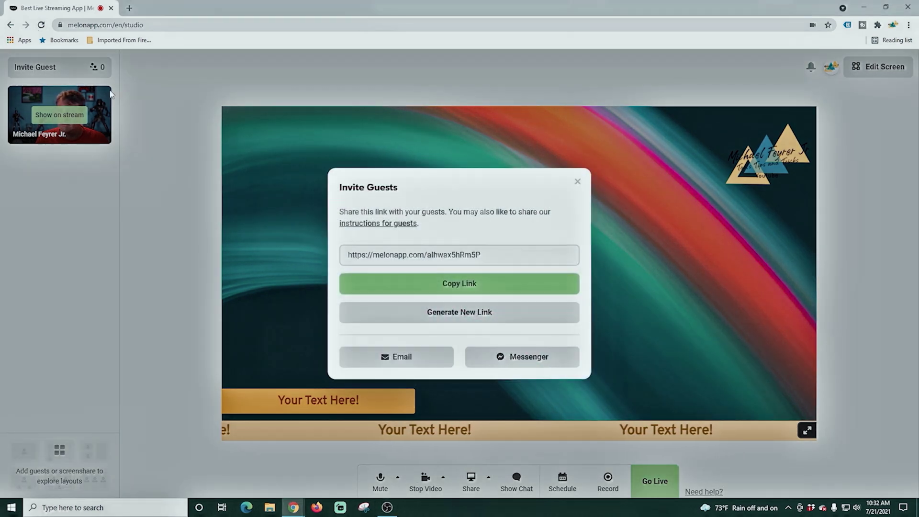
{"action": "left_click", "coordinate": [156, 289]}
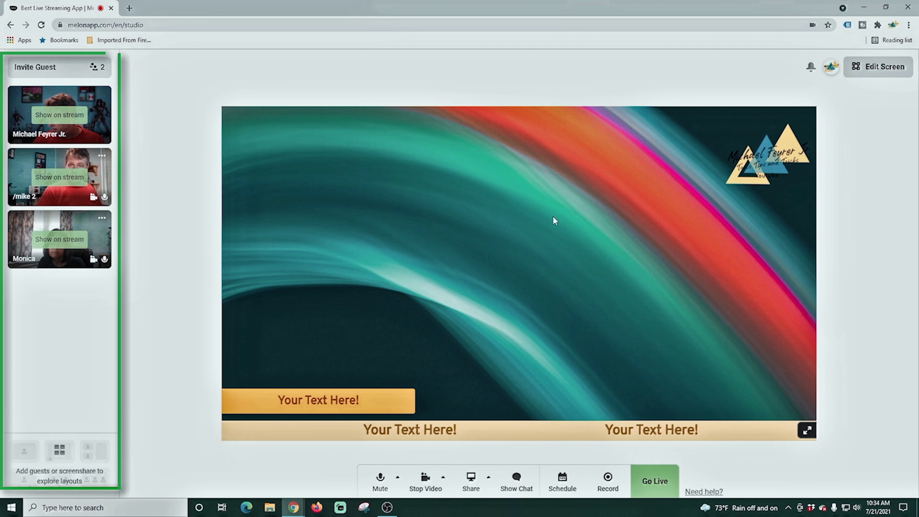
{"action": "left_click", "coordinate": [60, 115]}
{"action": "left_click", "coordinate": [59, 177]}
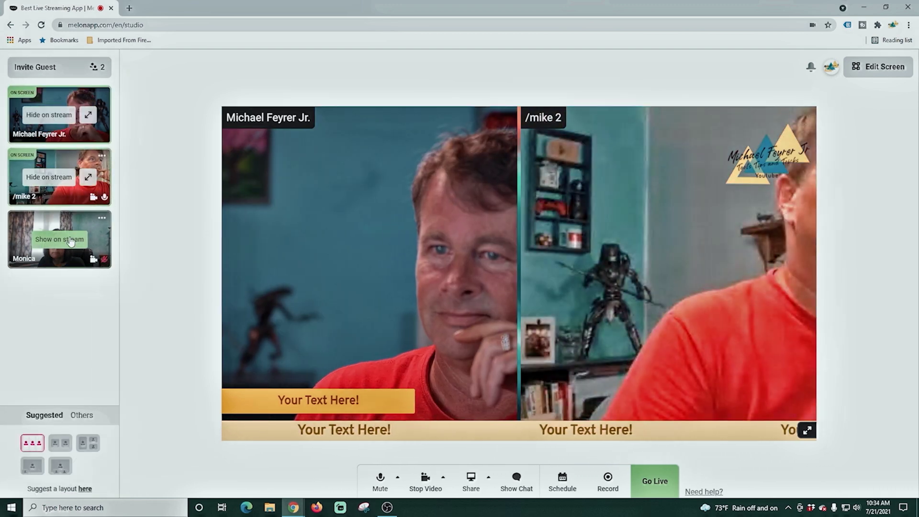
{"action": "left_click", "coordinate": [71, 239]}
{"action": "left_click", "coordinate": [93, 444]}
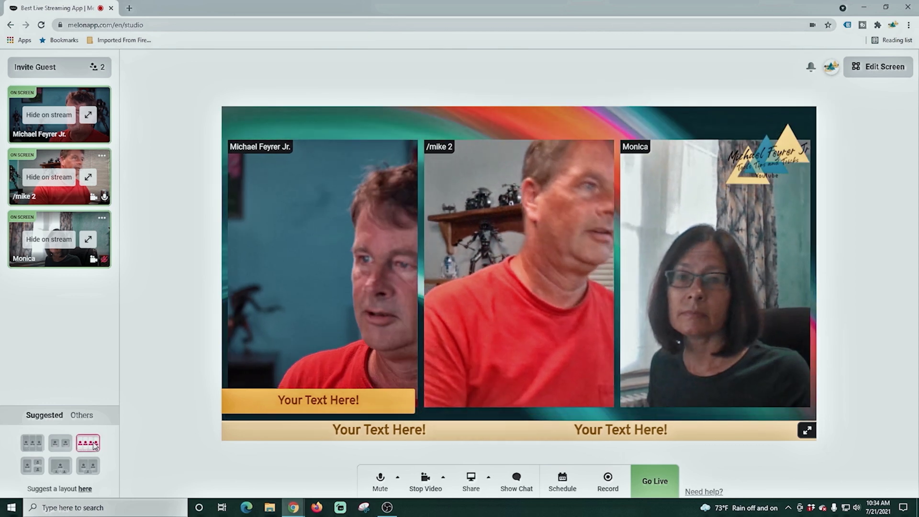
{"action": "left_click", "coordinate": [60, 443]}
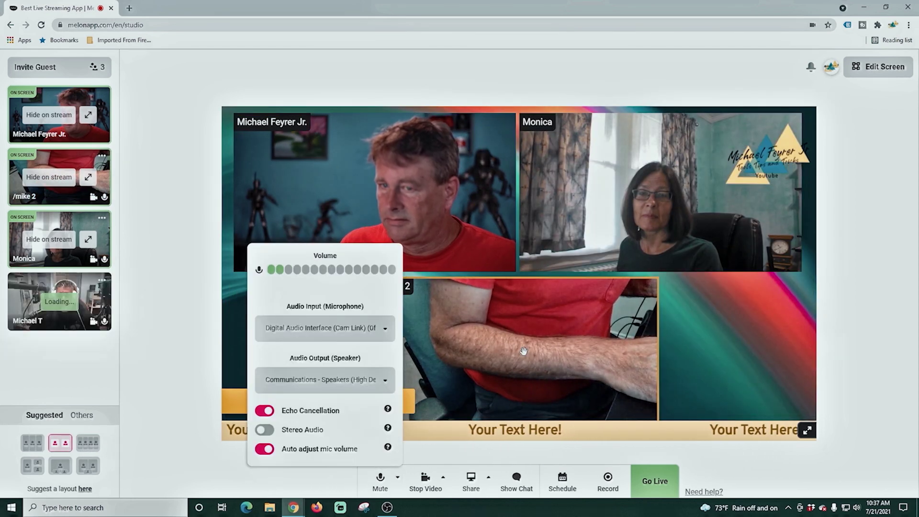
Switch audio output to default speakers, add the headset guest, and line up all four in a row
{"action": "left_click", "coordinate": [336, 376]}
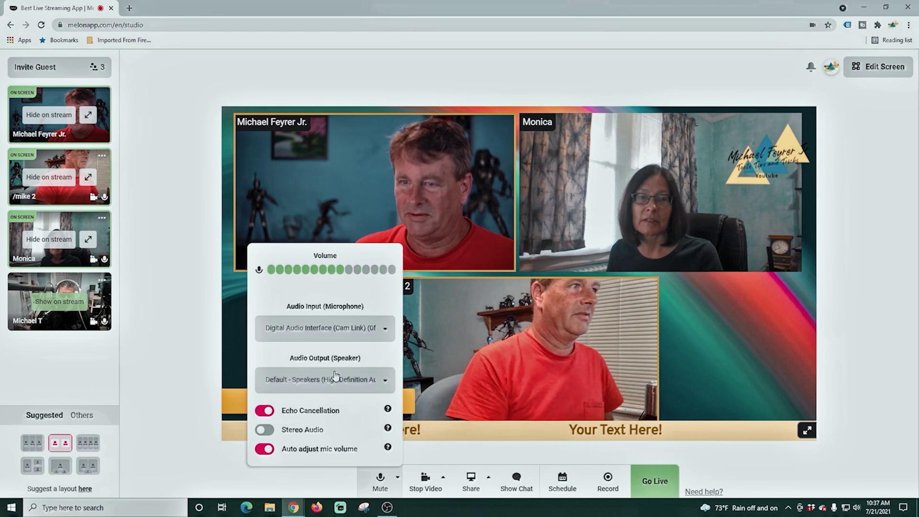
{"action": "left_click", "coordinate": [69, 311]}
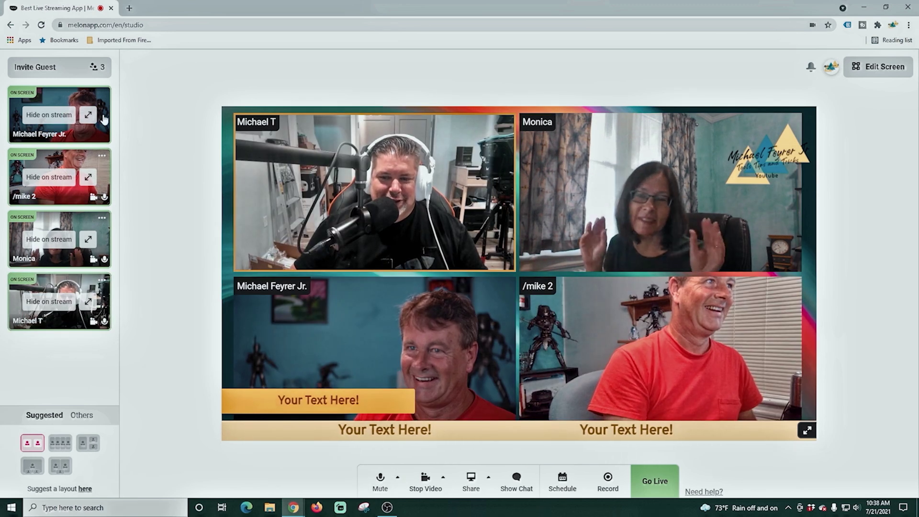
{"action": "left_click", "coordinate": [88, 115]}
{"action": "left_click", "coordinate": [88, 116]}
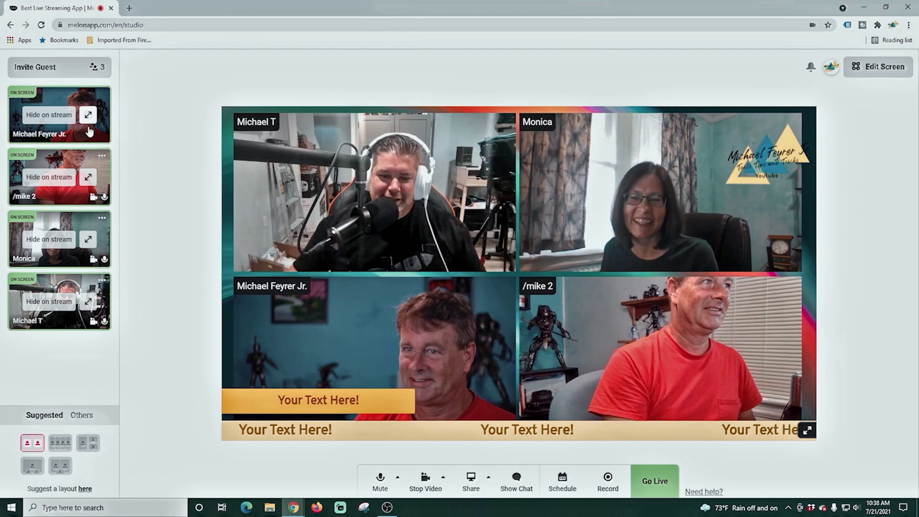
{"action": "left_click", "coordinate": [67, 442]}
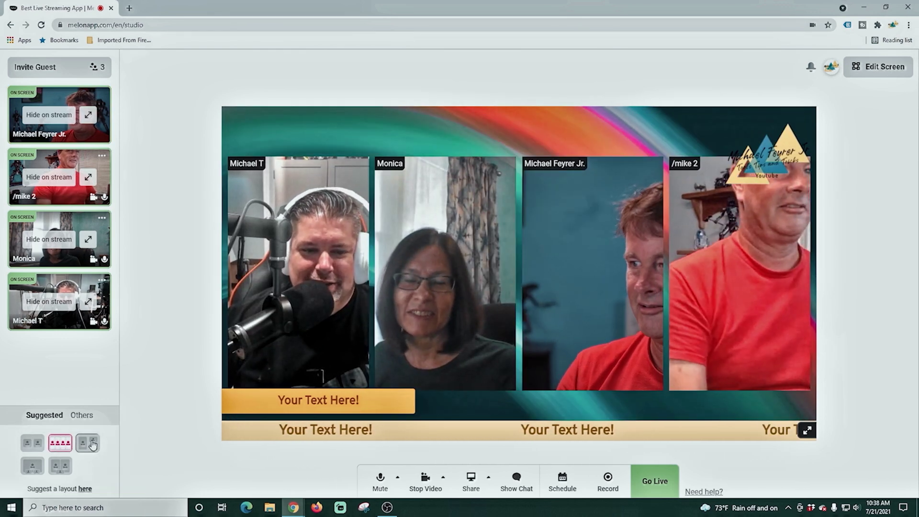
Feature the woman guest in the large-tile layout, then switch to two large tiles over smaller ones
{"action": "left_click", "coordinate": [89, 445]}
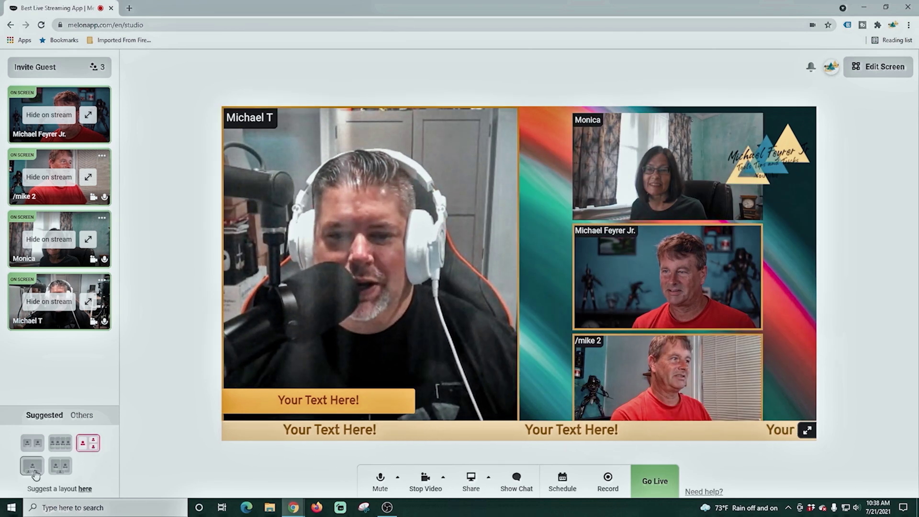
{"action": "left_click", "coordinate": [632, 290]}
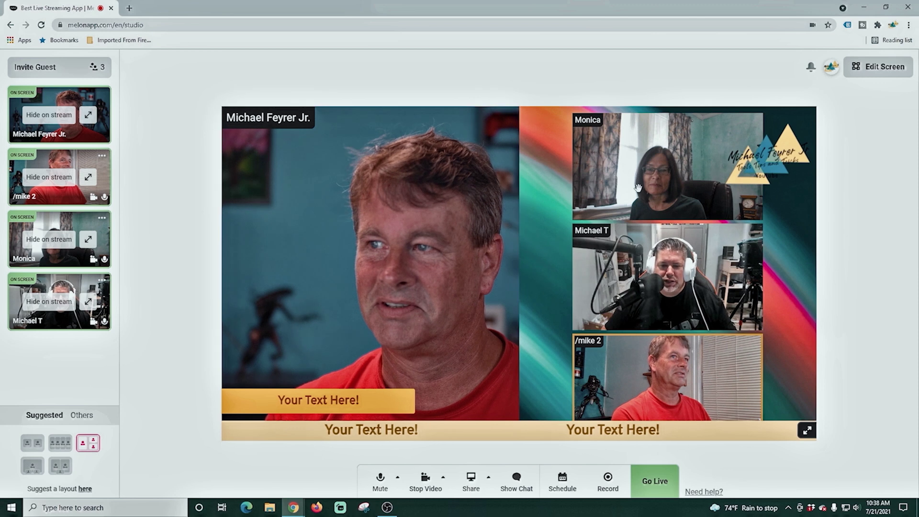
{"action": "left_click", "coordinate": [638, 188]}
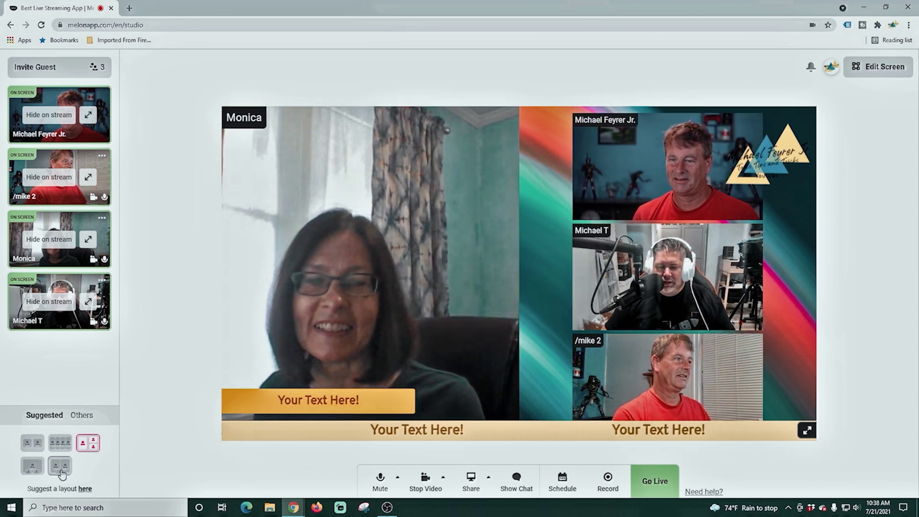
{"action": "left_click", "coordinate": [60, 471]}
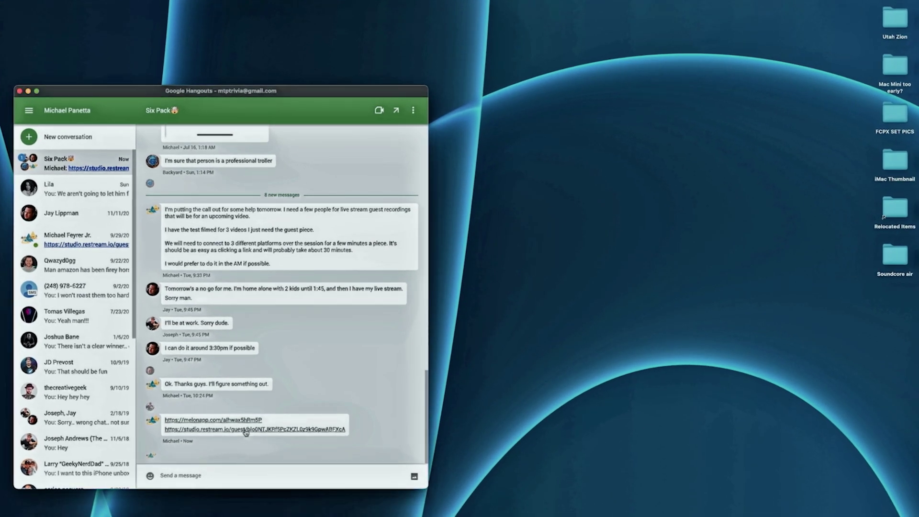
Open the Restream invite link, allow camera and microphone, and join under the guest's display name
{"action": "left_click", "coordinate": [244, 430]}
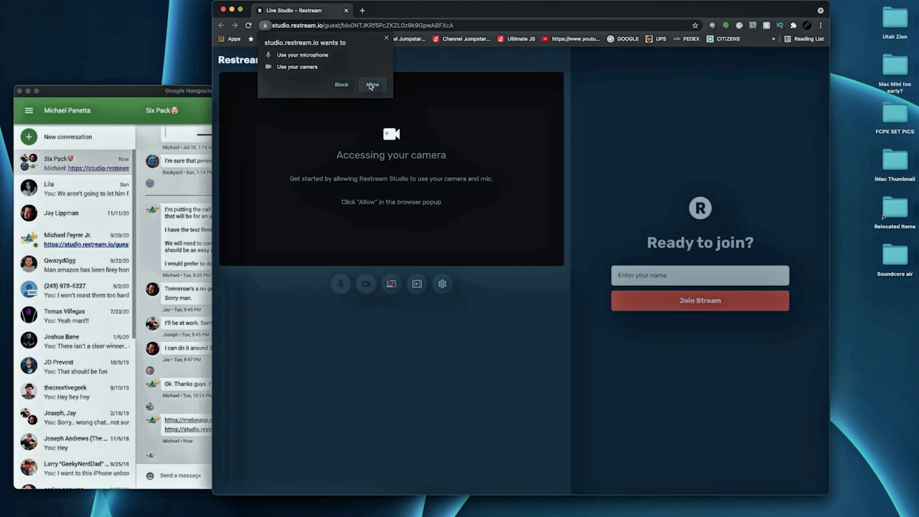
{"action": "left_click", "coordinate": [372, 85]}
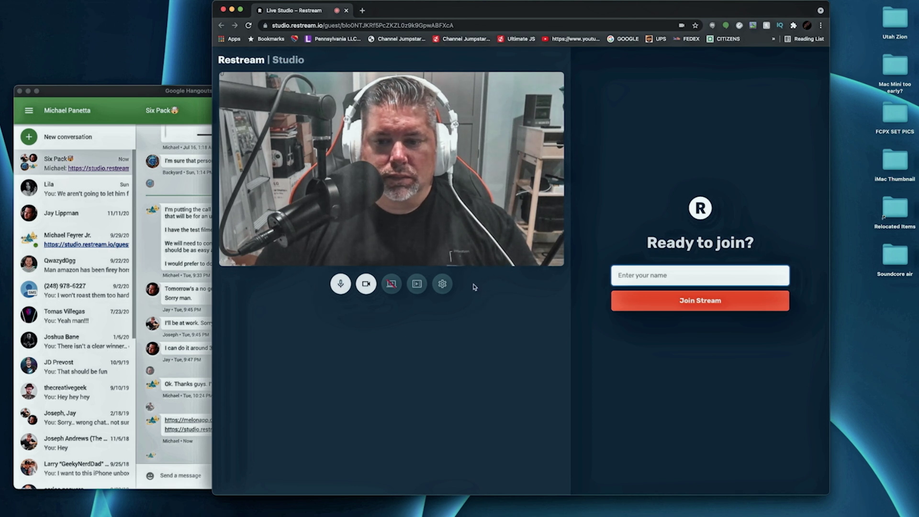
{"action": "type", "text": "Michael"}
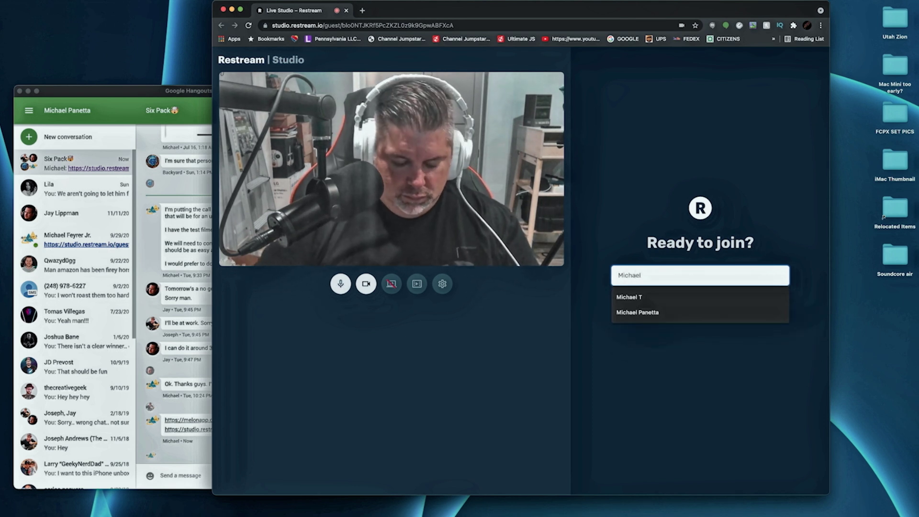
{"action": "type", "text": " T"}
{"action": "left_click", "coordinate": [705, 300]}
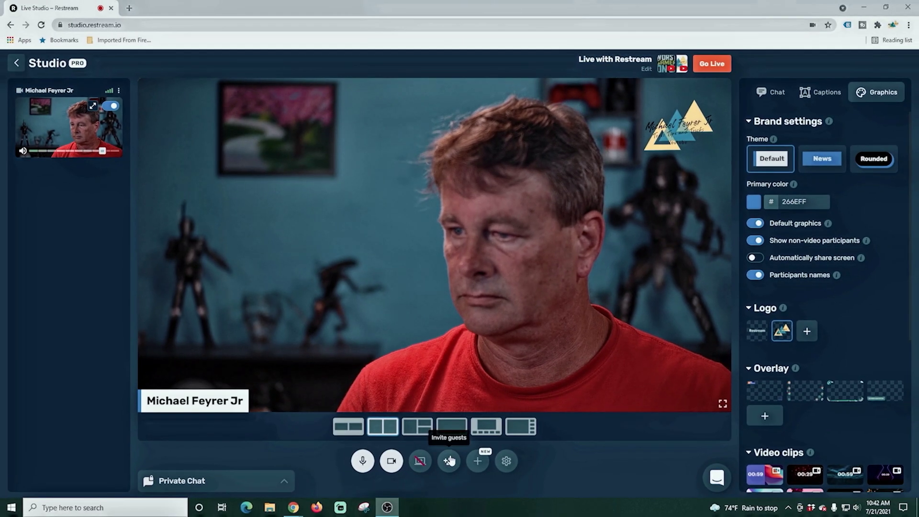
{"action": "left_click", "coordinate": [449, 461]}
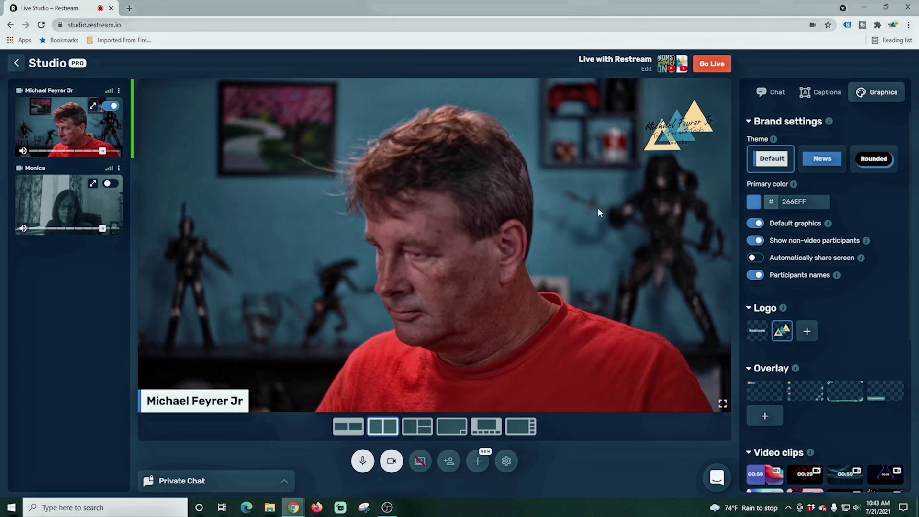
Bring the woman guest, the second guest and the headset-wearing guest onto the stage
{"action": "left_click", "coordinate": [110, 184]}
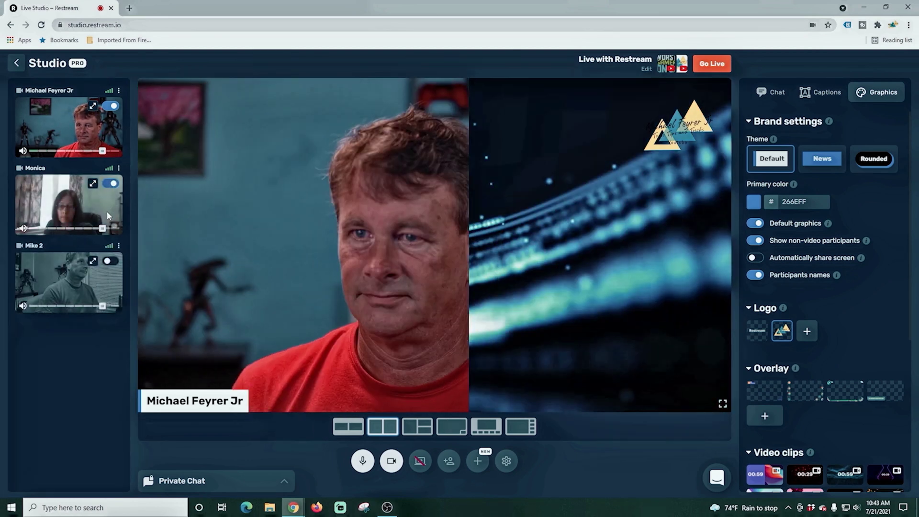
{"action": "left_click", "coordinate": [109, 261]}
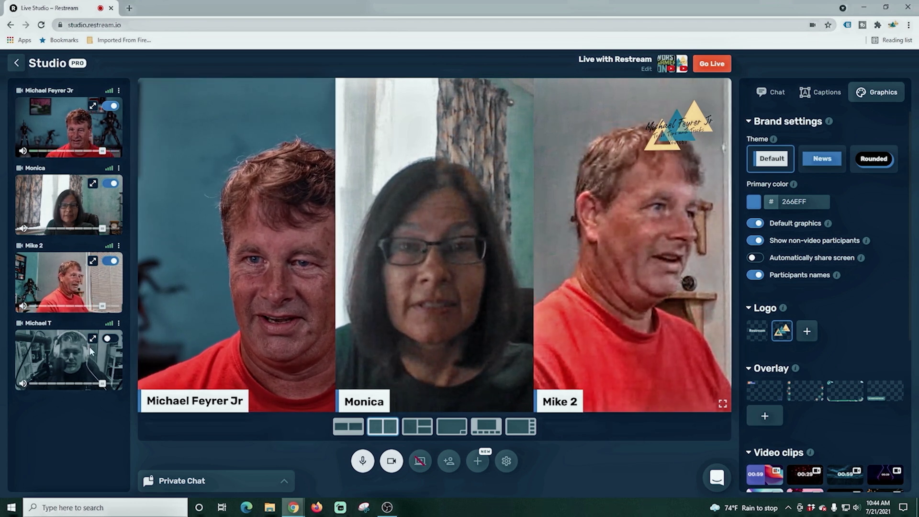
{"action": "left_click", "coordinate": [109, 339]}
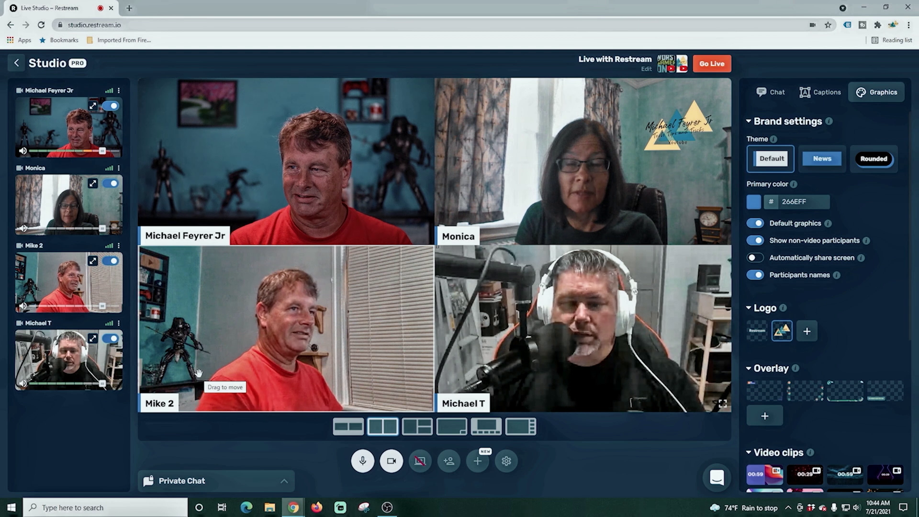
Try the small-tile, Cover and Half Screen layouts, swap the headset guest into the main slot, then use Picture-in-Picture
{"action": "left_click", "coordinate": [348, 426]}
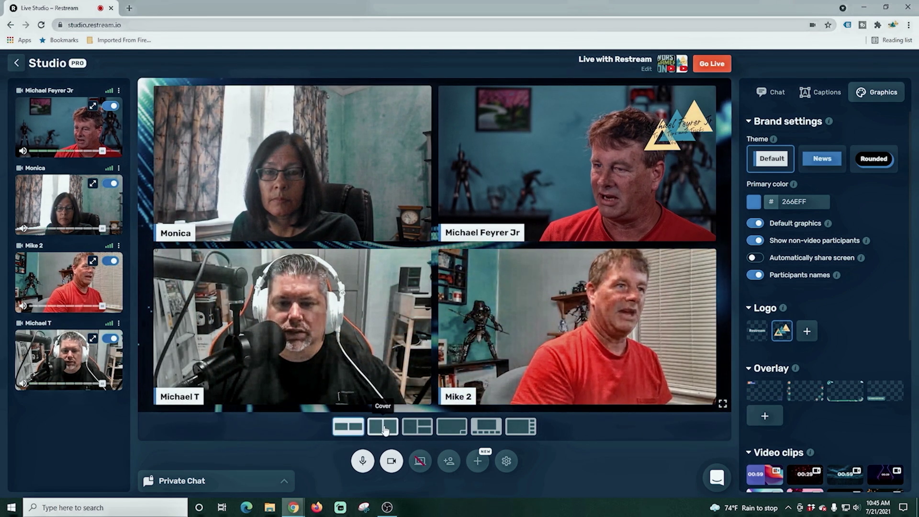
{"action": "left_click", "coordinate": [384, 427]}
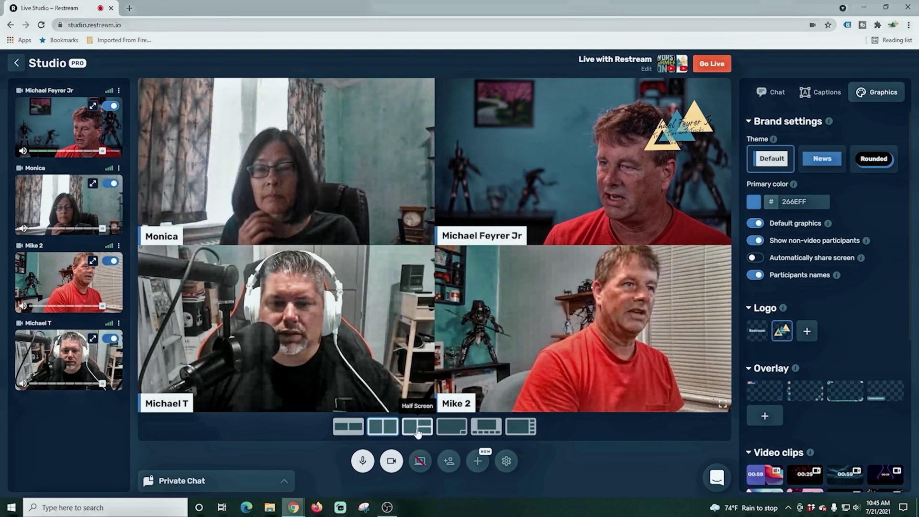
{"action": "left_click", "coordinate": [418, 431]}
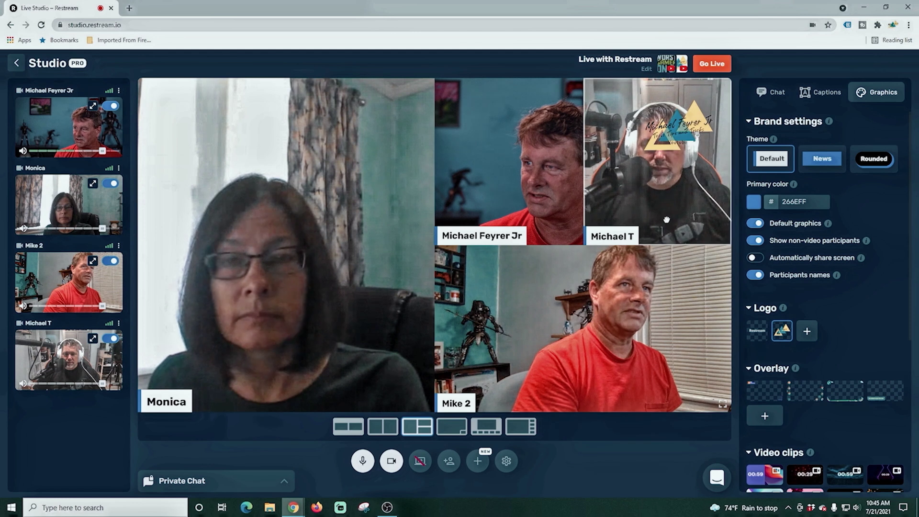
{"action": "left_click_drag", "start_coordinate": [666, 220], "coordinate": [311, 344]}
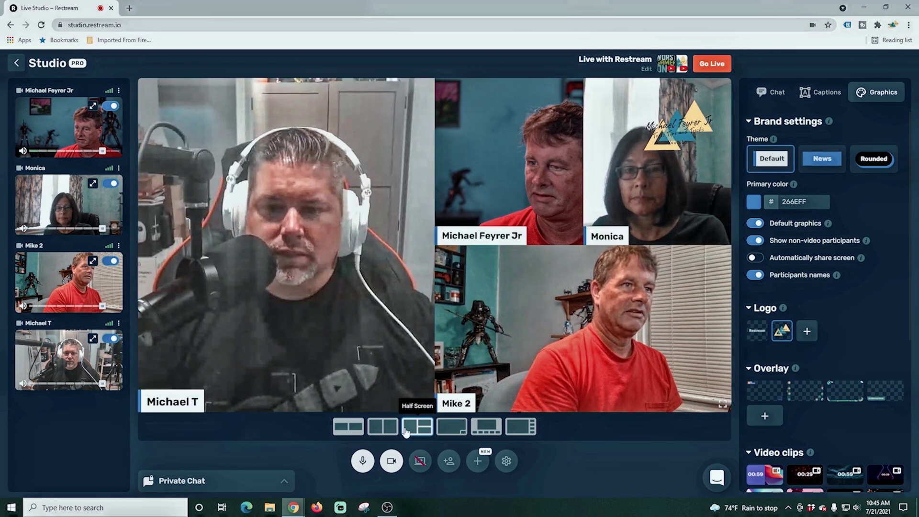
{"action": "left_click", "coordinate": [452, 428]}
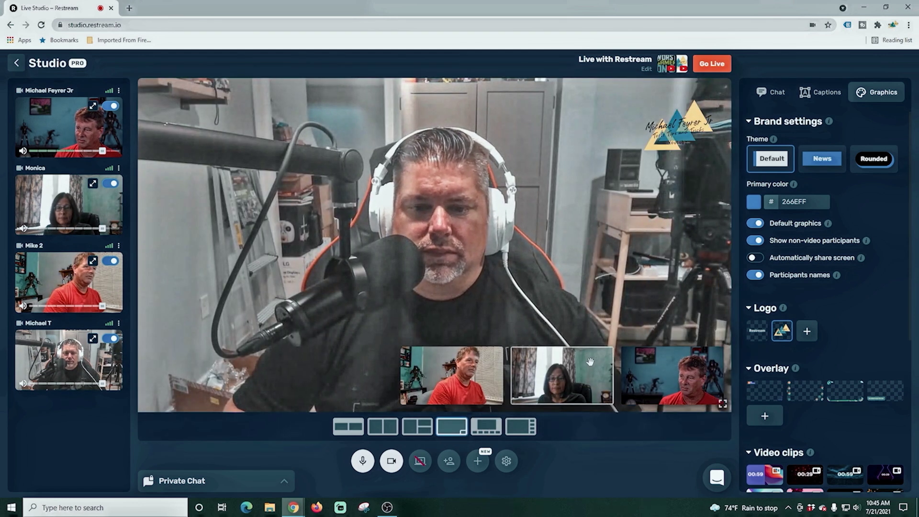